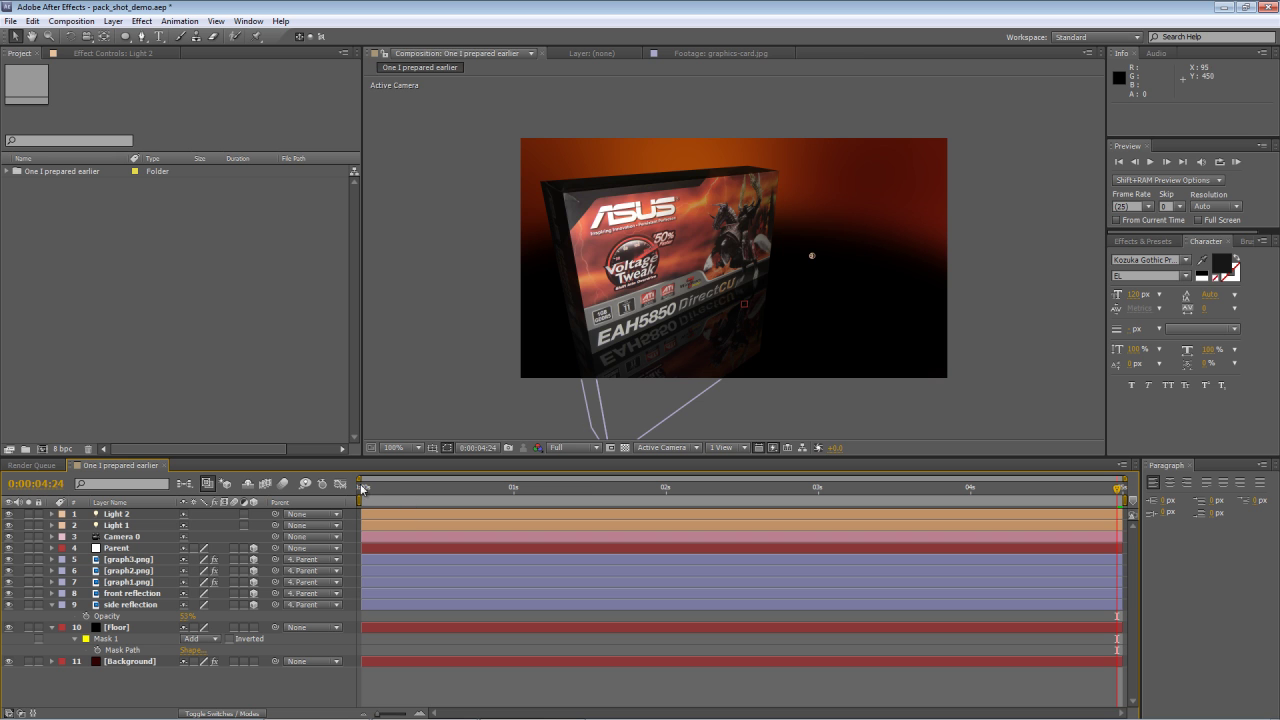
# Step: Scrub through the finished "One I prepared earlier" composition to preview its animation
pyautogui.moveTo(372, 490); pyautogui.dragTo(1051, 512)
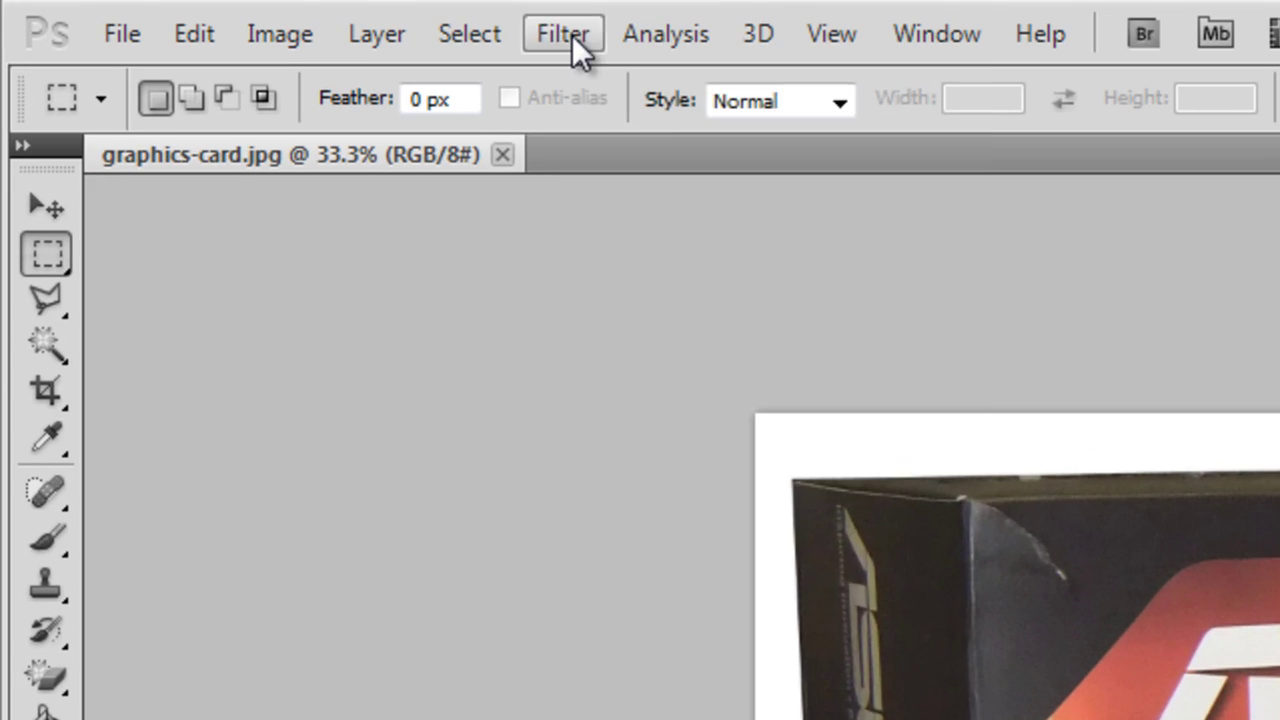
# Step: Switch to Photoshop, open graphics-card.jpg in the Vanishing Point filter, and create a perspective plane on the four corners of the box's front face
pyautogui.click(570, 36)
pyautogui.click(618, 305)
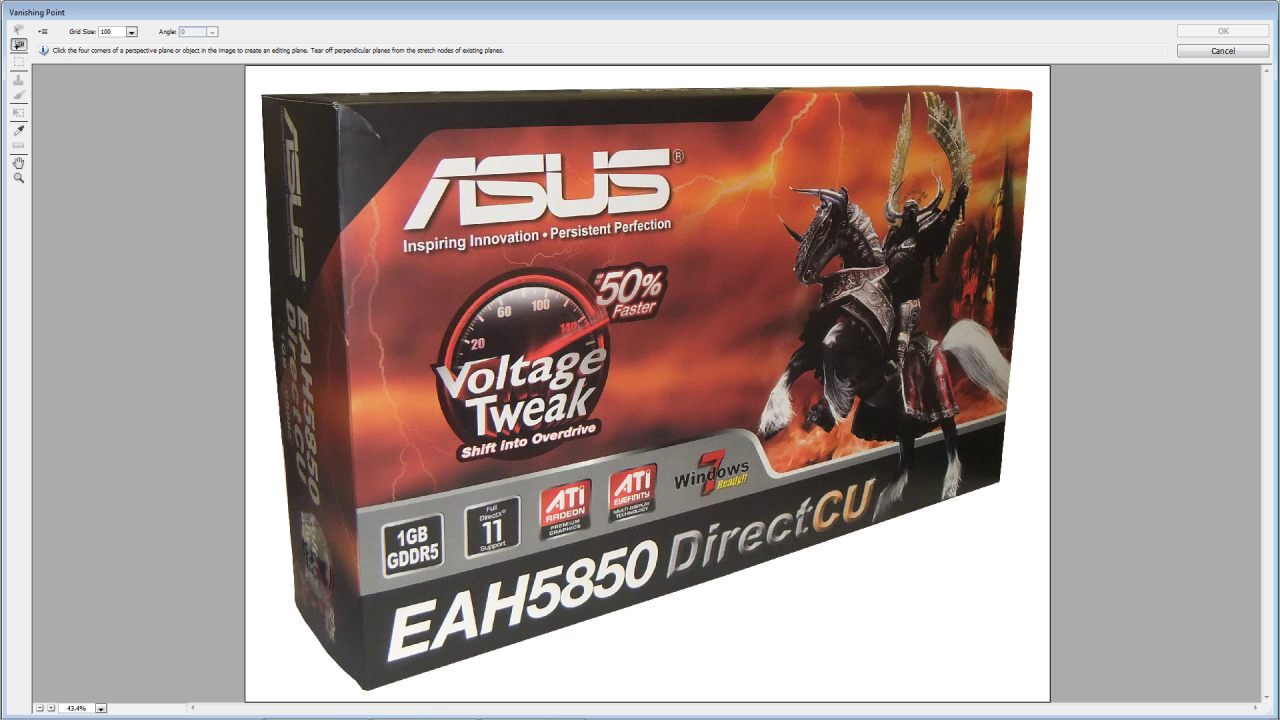
pyautogui.click(338, 104)
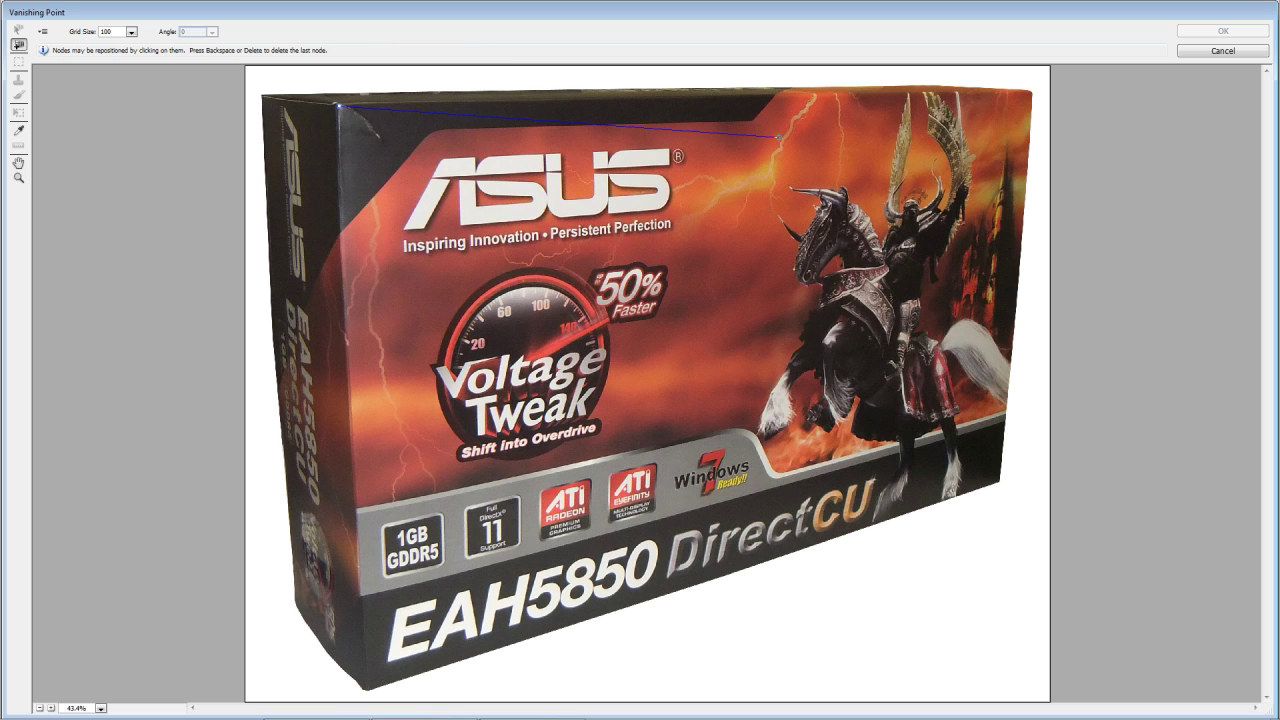
pyautogui.click(1031, 91)
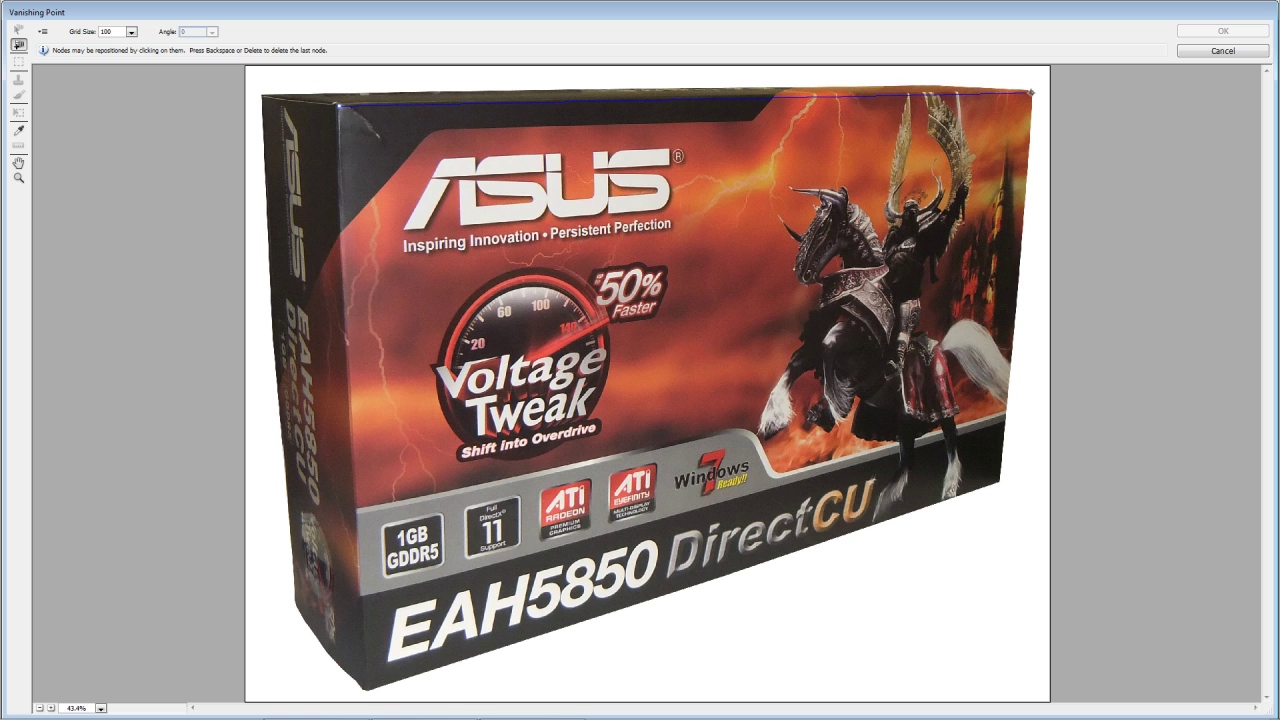
pyautogui.click(999, 479)
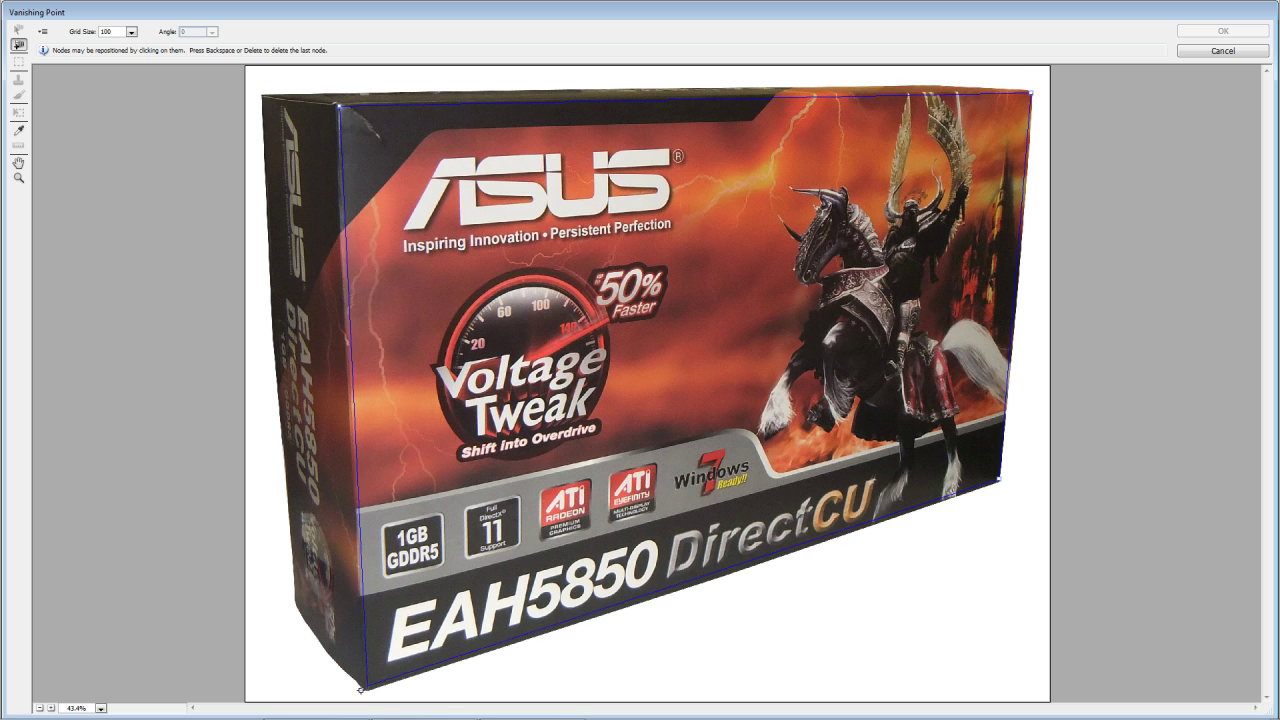
pyautogui.click(368, 687)
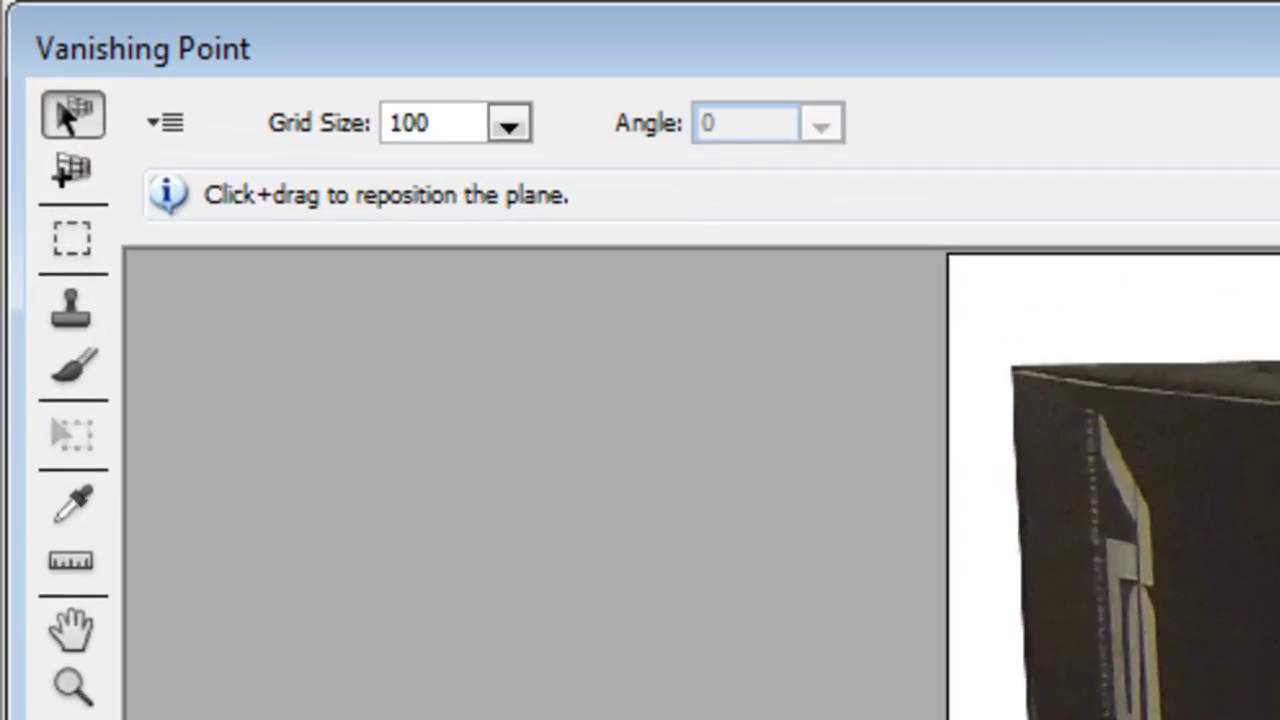
# Step: Tear off a perpendicular plane across the box's narrow side and adjust its corners to match that face
pyautogui.click(80, 192)
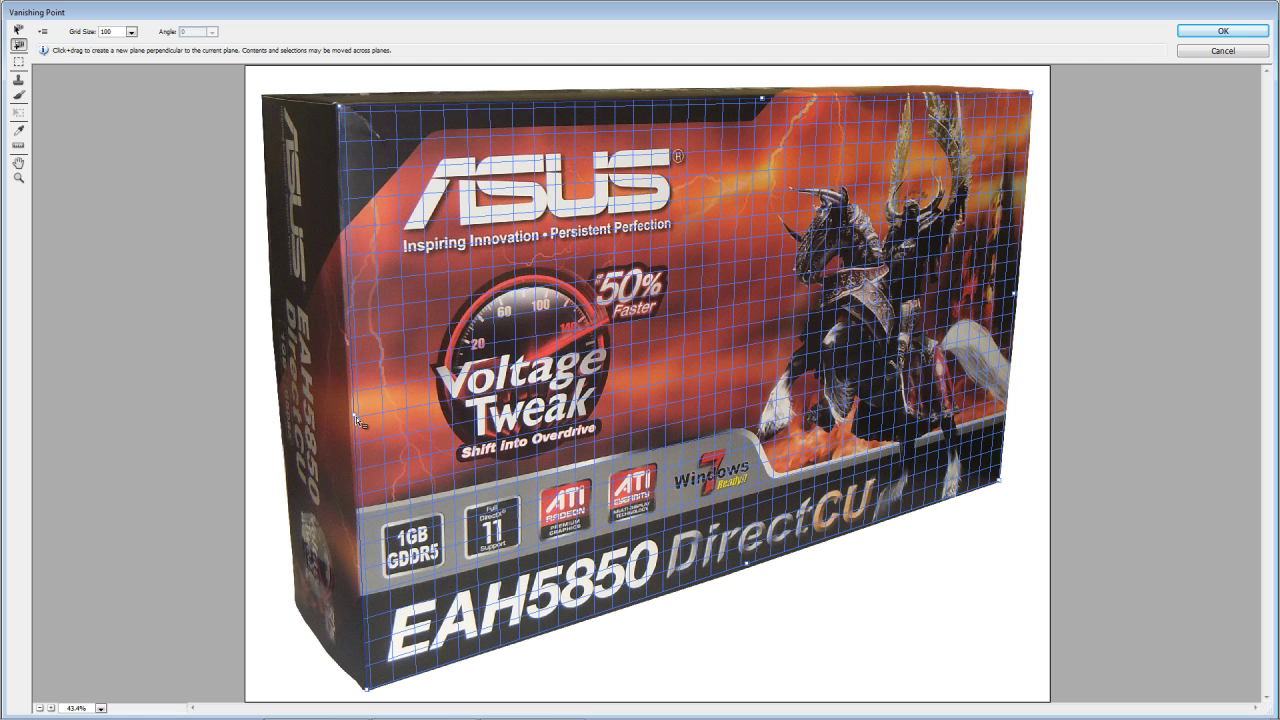
pyautogui.moveTo(356, 418); pyautogui.dragTo(283, 394)
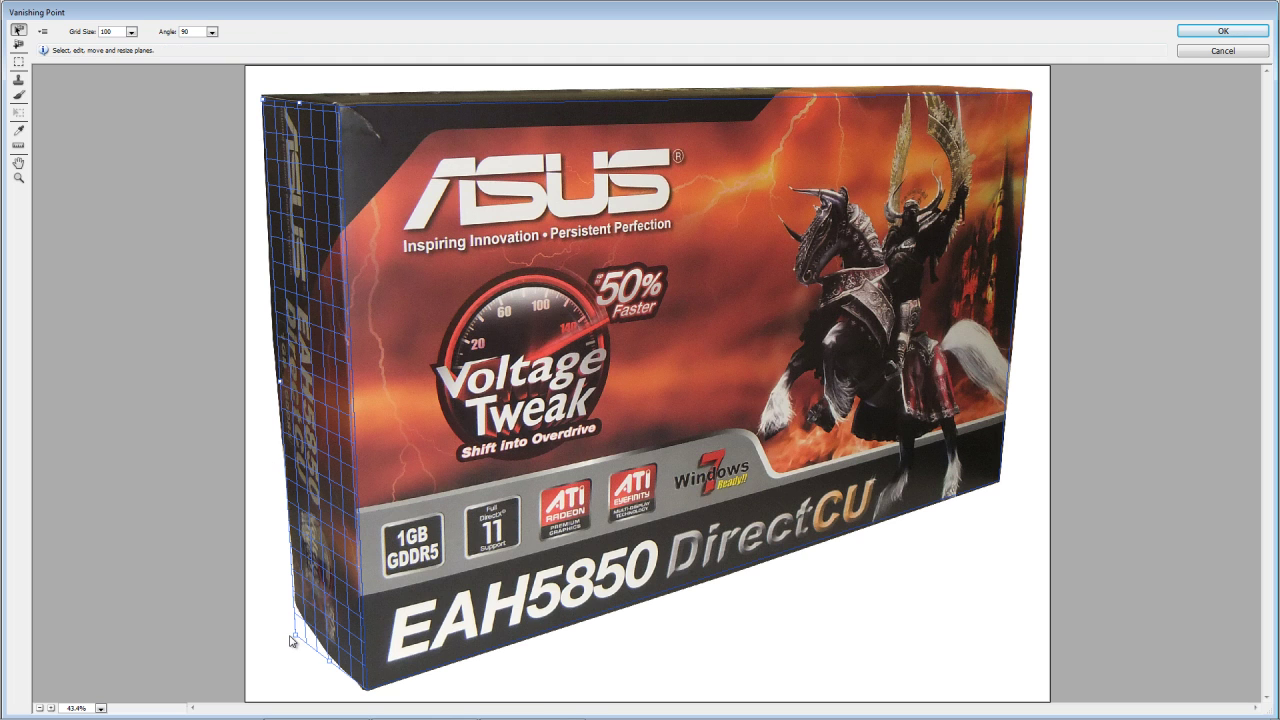
pyautogui.moveTo(298, 640); pyautogui.dragTo(306, 610)
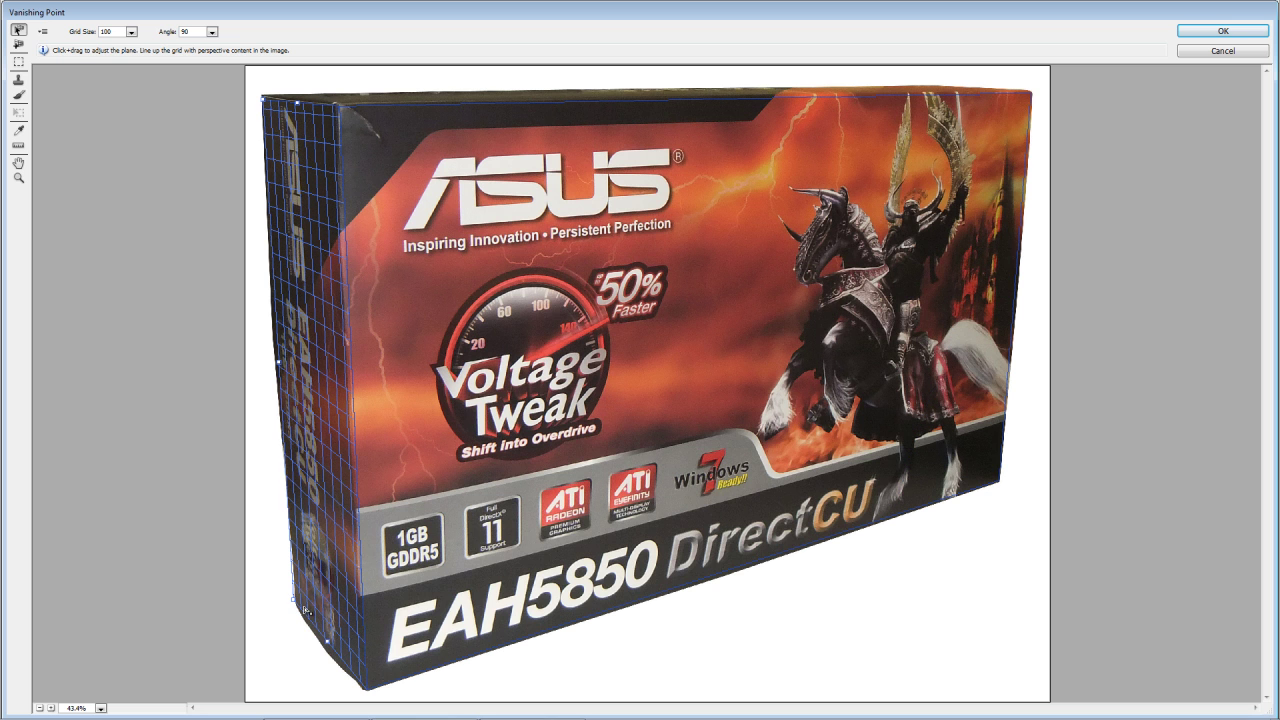
pyautogui.moveTo(264, 101); pyautogui.dragTo(266, 98)
pyautogui.click(362, 227)
pyautogui.click(306, 218)
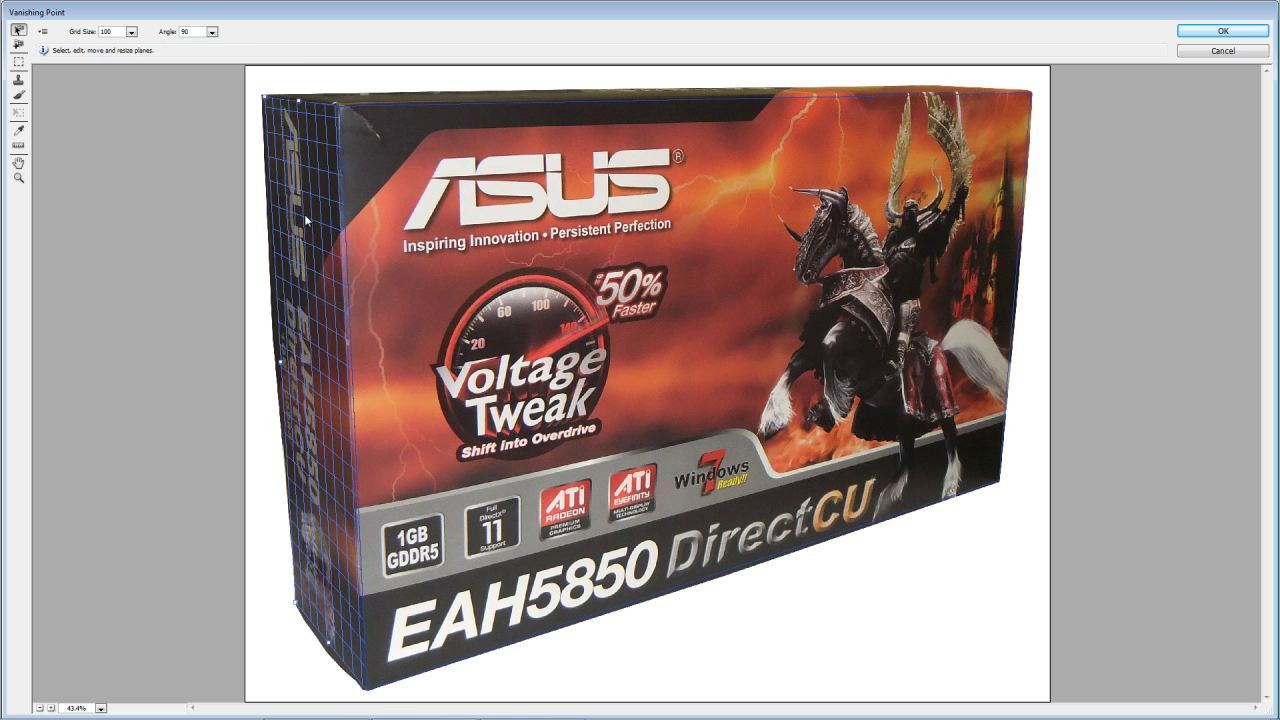
# Step: Tear off another perpendicular plane from the front plane's upper edge to cover the box's top face
pyautogui.click(598, 216)
pyautogui.click(17, 45)
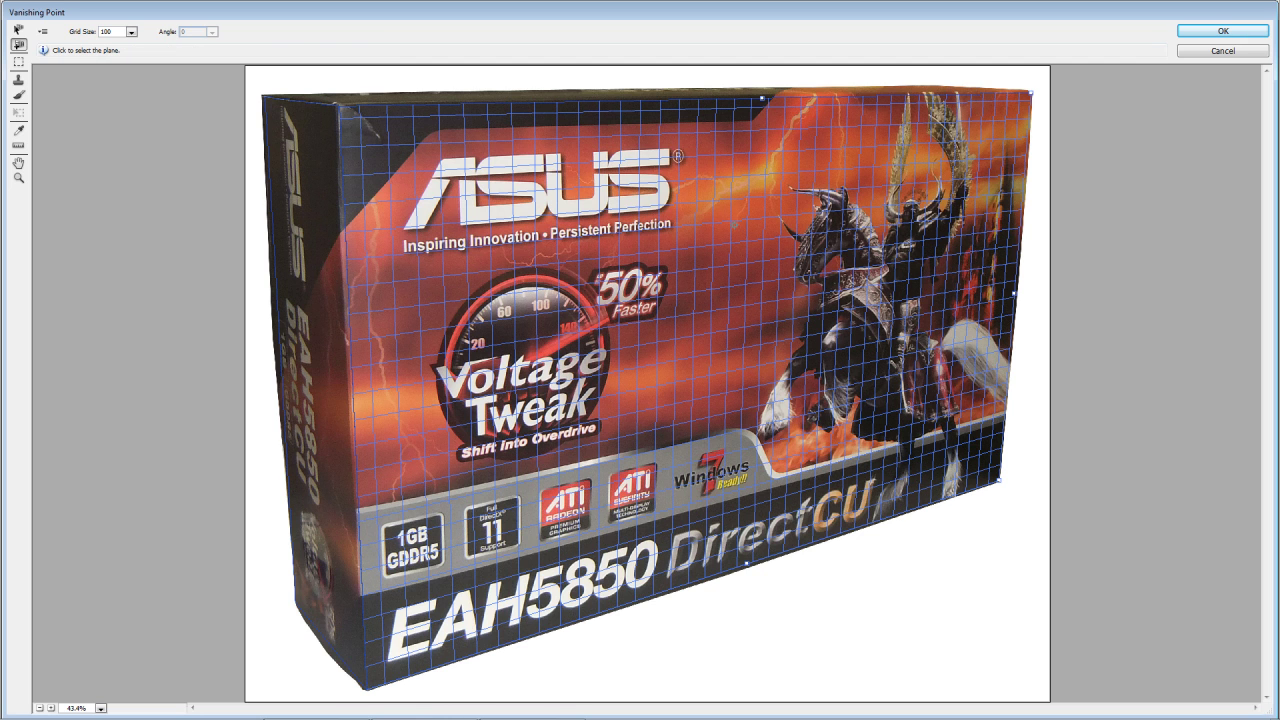
pyautogui.moveTo(766, 100); pyautogui.dragTo(664, 82)
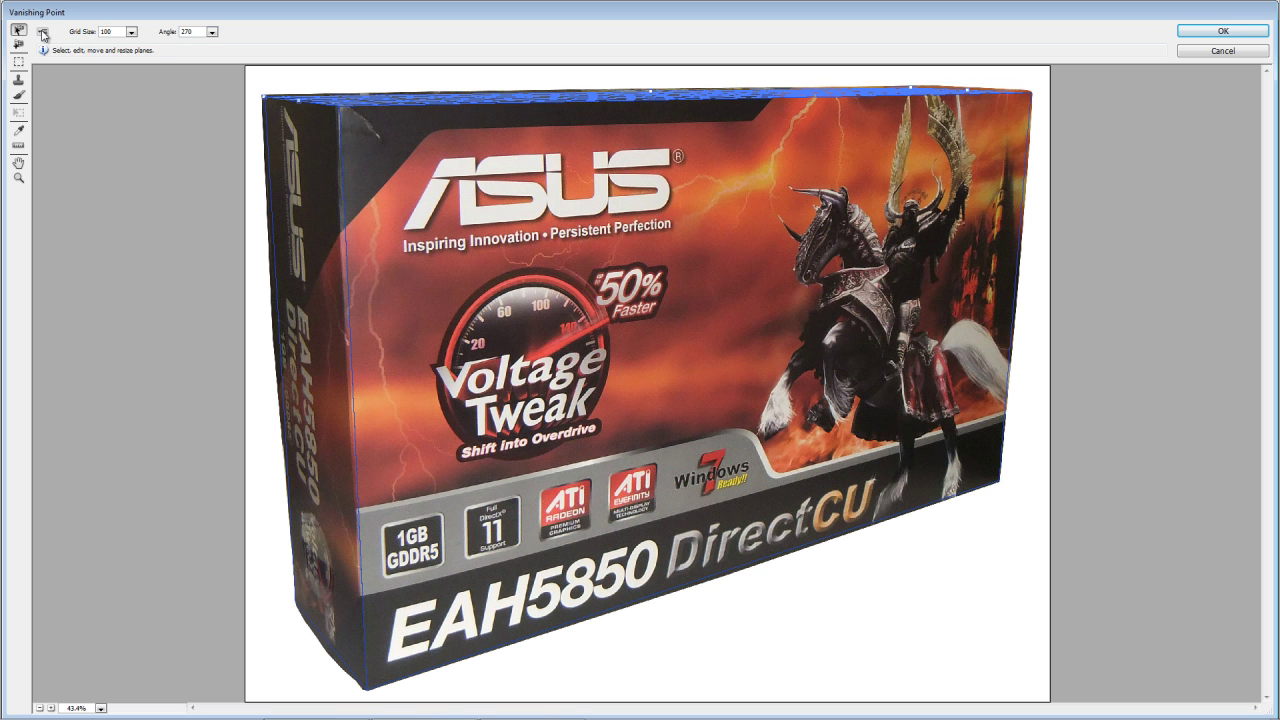
# Step: Export the planes for After Effects as a .vpe file named box_shot in the mobo vpe folder, replacing the existing file
pyautogui.click(42, 31)
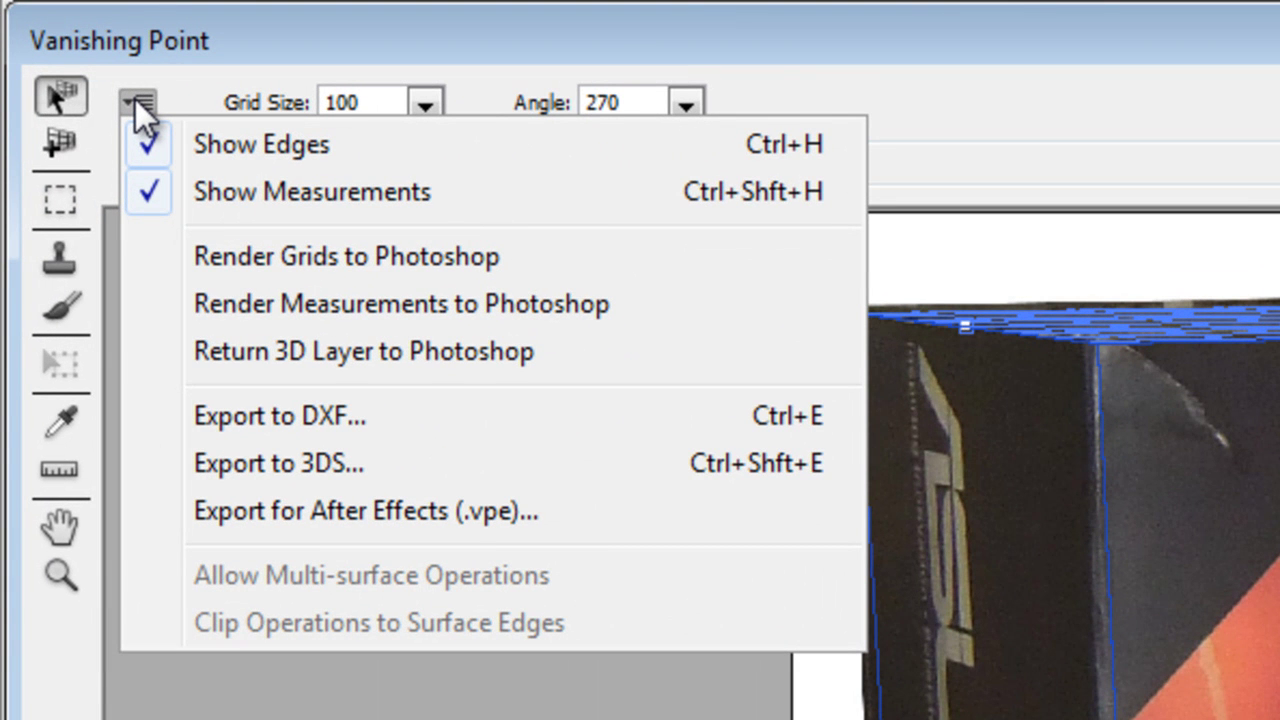
pyautogui.click(135, 100)
pyautogui.click(135, 100)
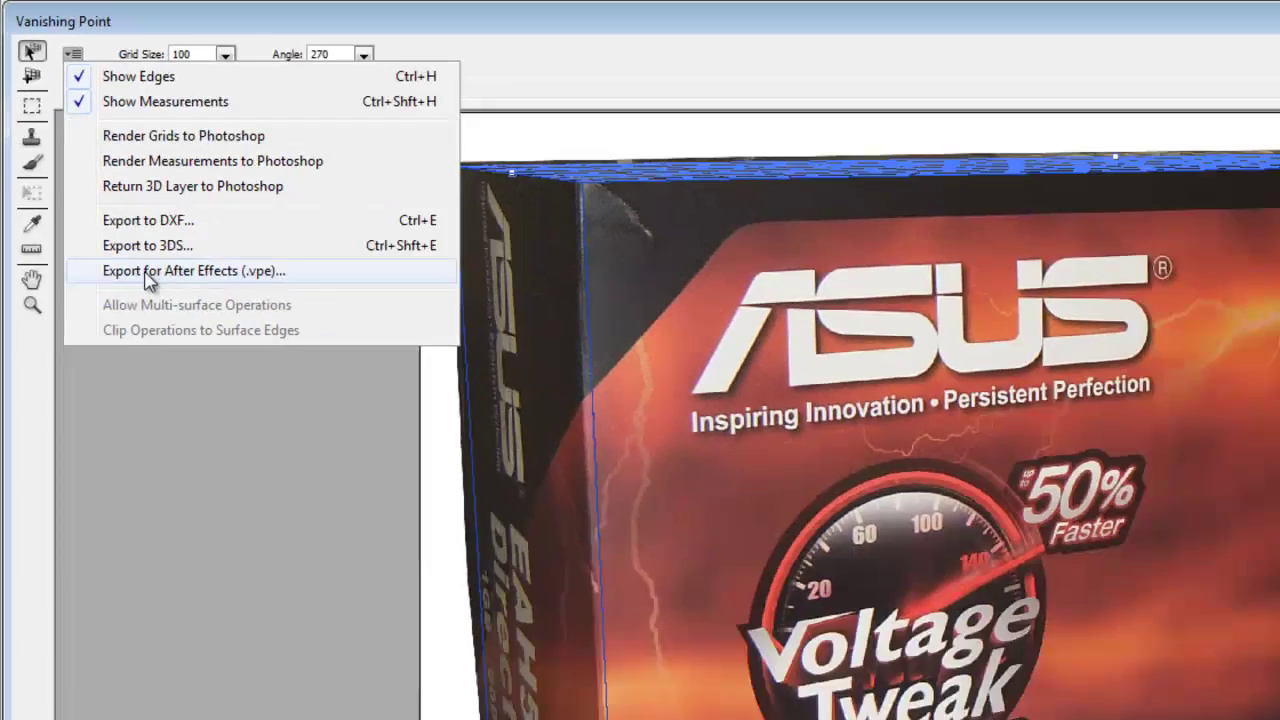
pyautogui.click(272, 511)
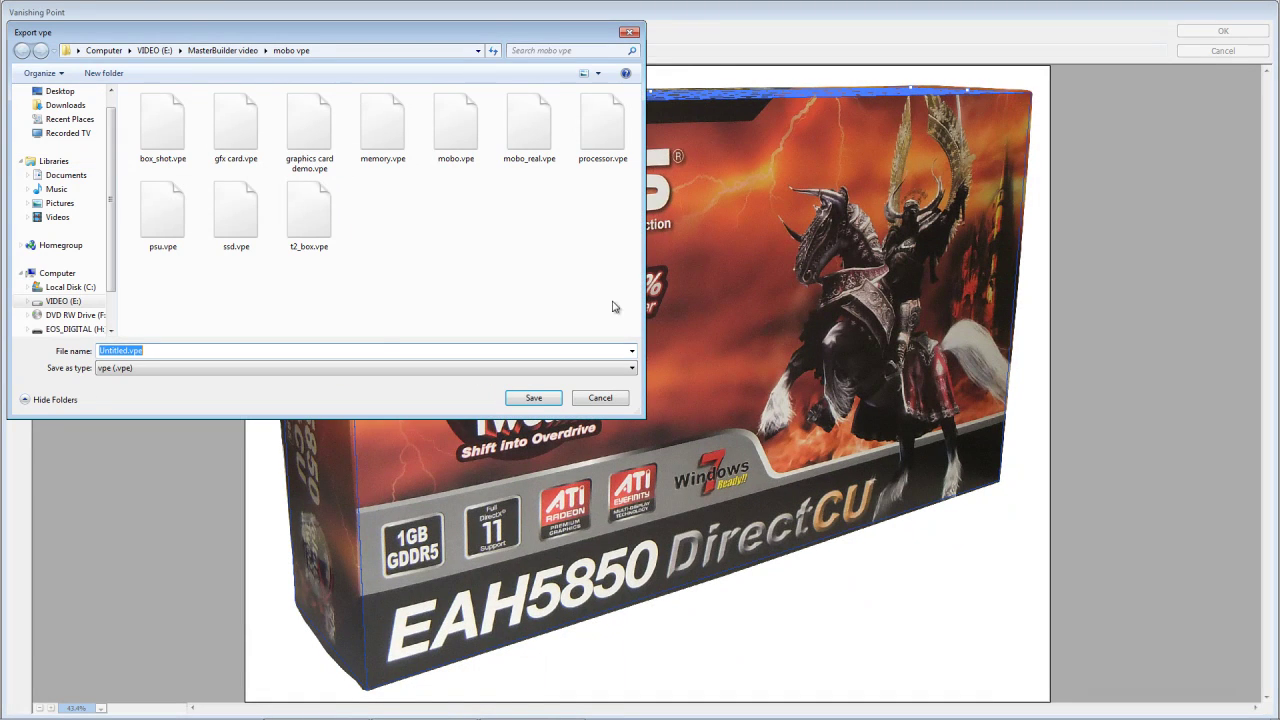
pyautogui.write('box_')
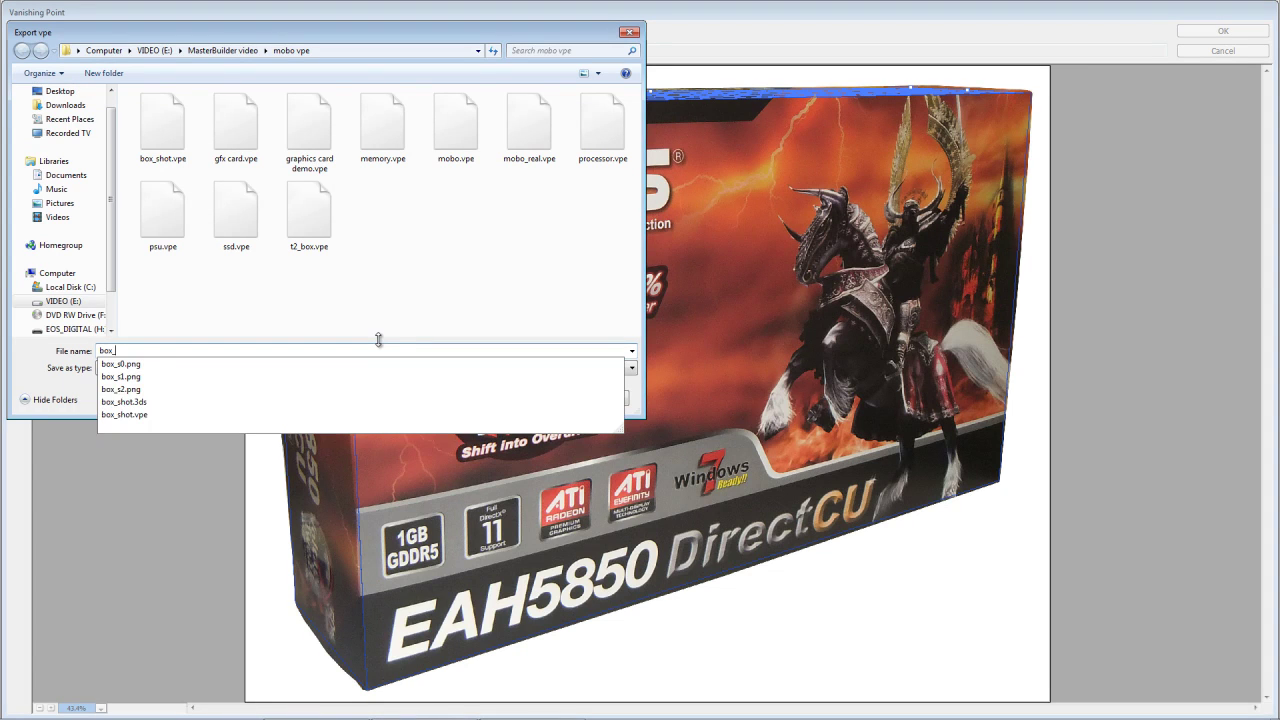
pyautogui.write('shot')
pyautogui.click(560, 280)
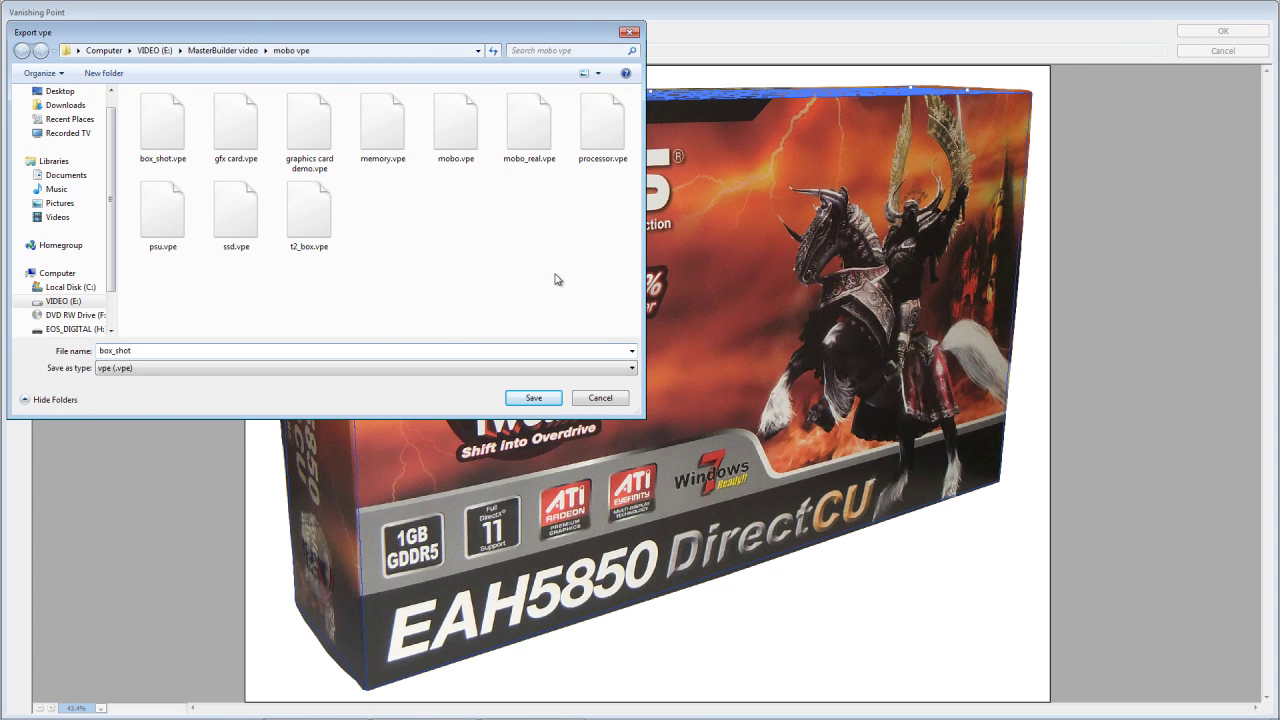
pyautogui.click(536, 398)
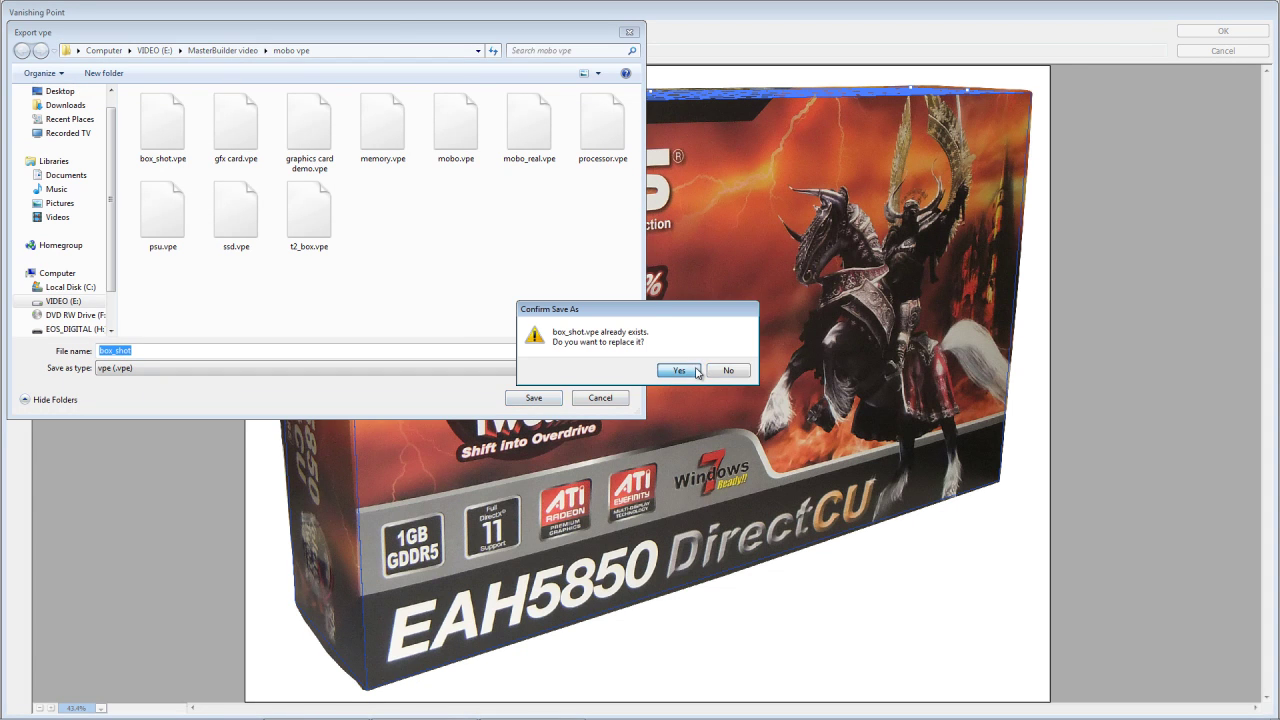
pyautogui.click(695, 370)
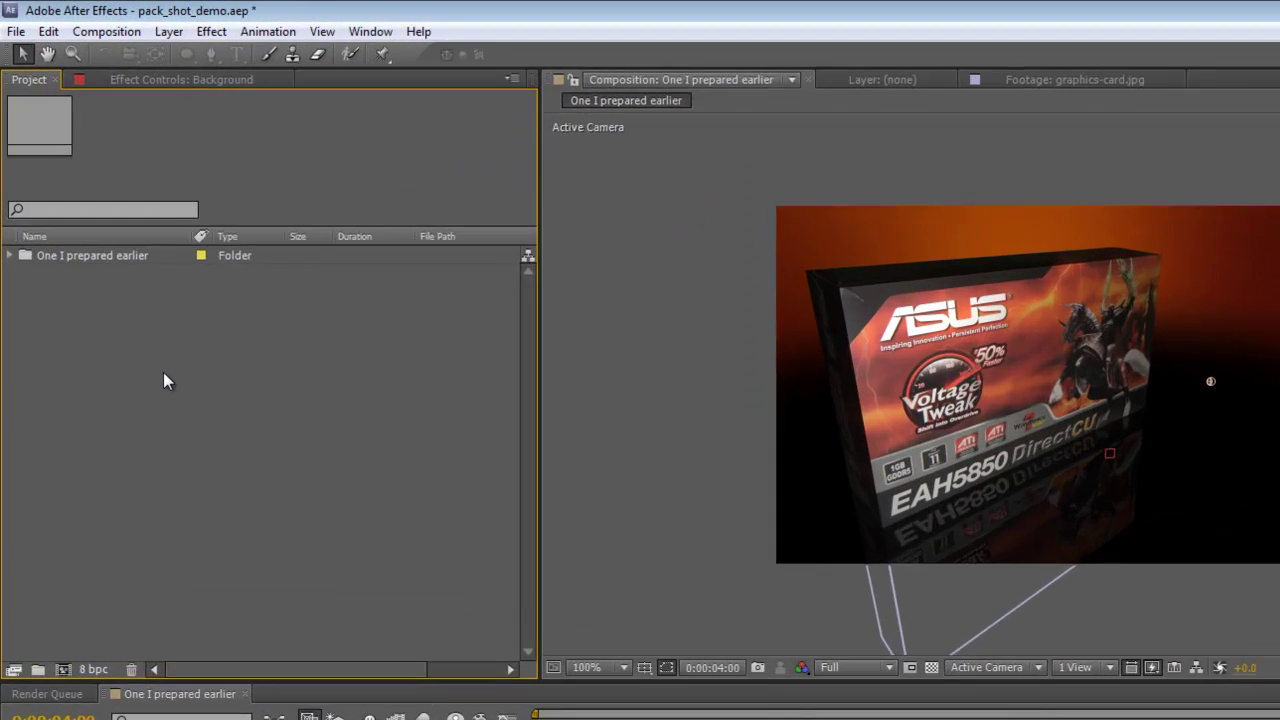
# Step: Switch to After Effects and import the Vanishing Point file box_shot.vpe into the project
pyautogui.rightClick(112, 255)
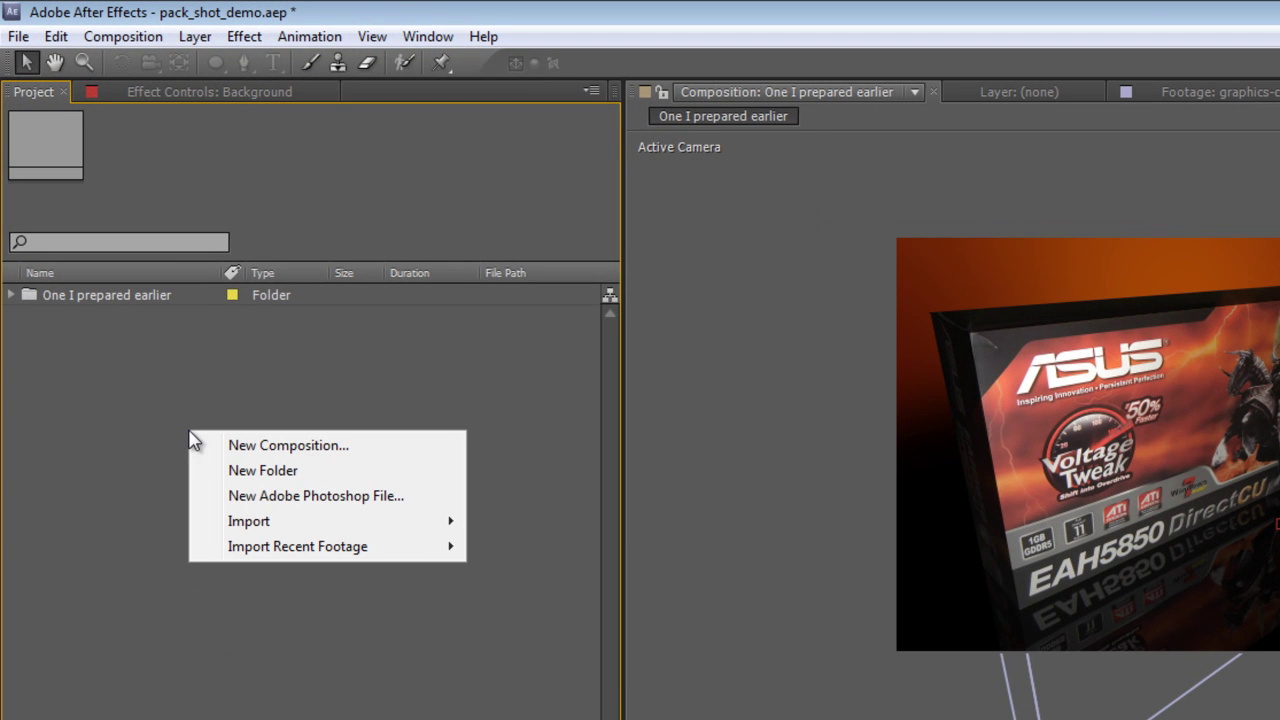
pyautogui.moveTo(250, 522)
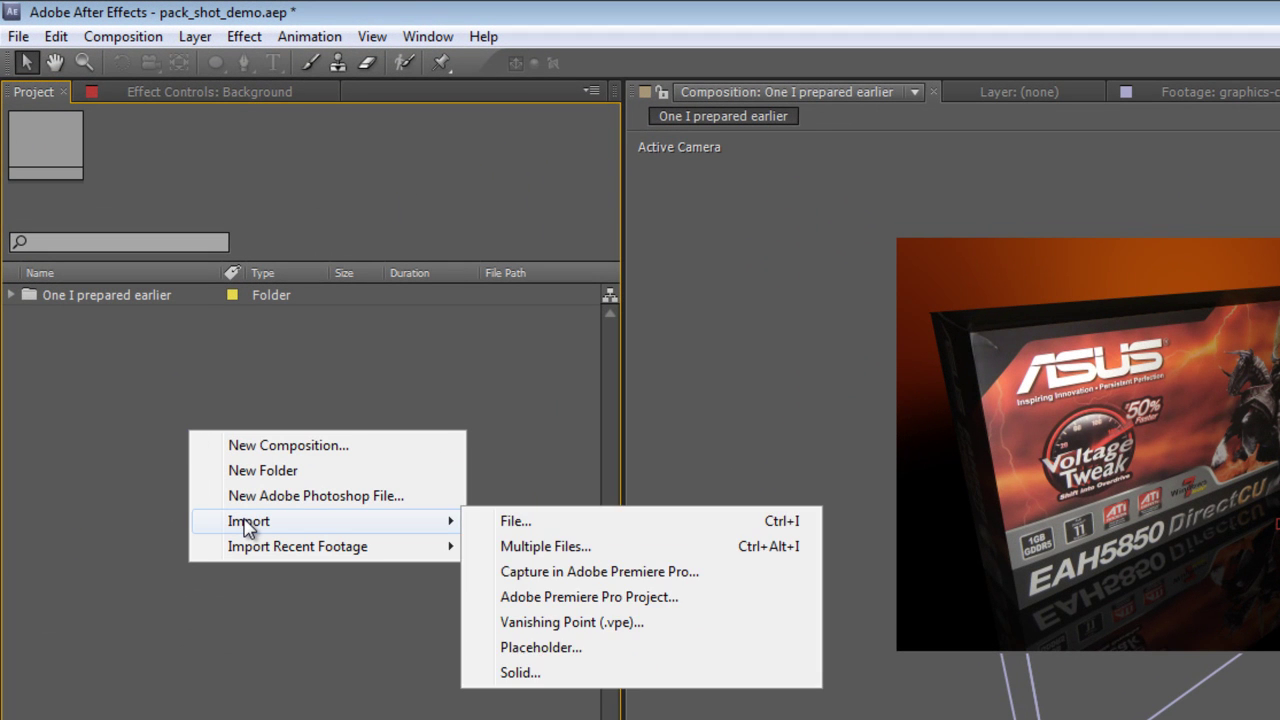
pyautogui.click(566, 622)
pyautogui.click(266, 263)
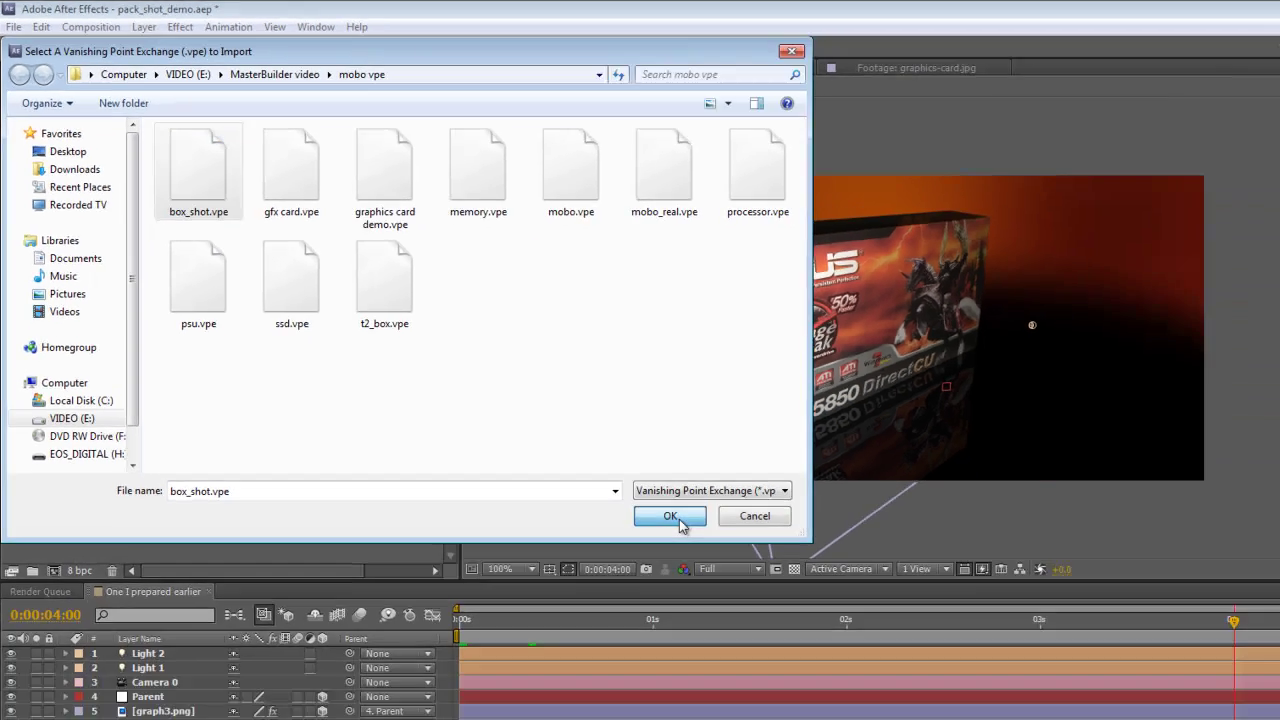
pyautogui.click(670, 516)
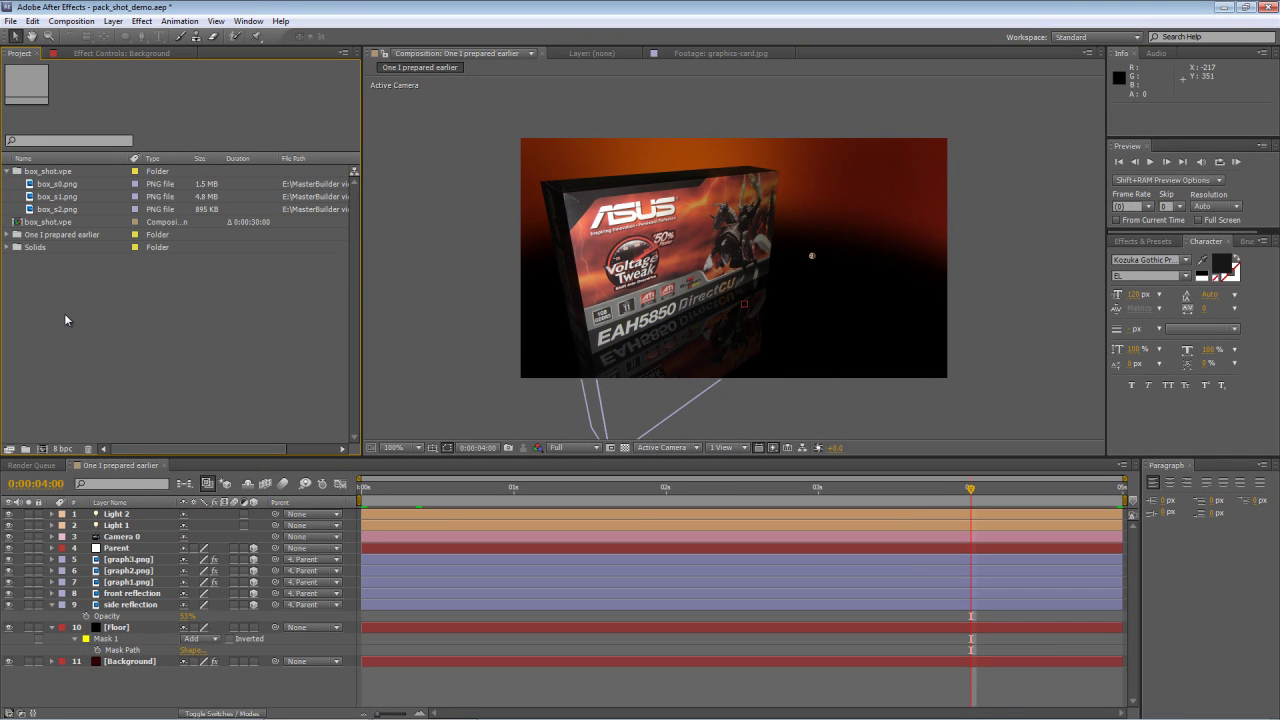
# Step: Open the box_shot.vpe composition and inspect its three image layers, box_s2.png, box_s1.png and box_s0.png, one by one
pyautogui.click(16, 222)
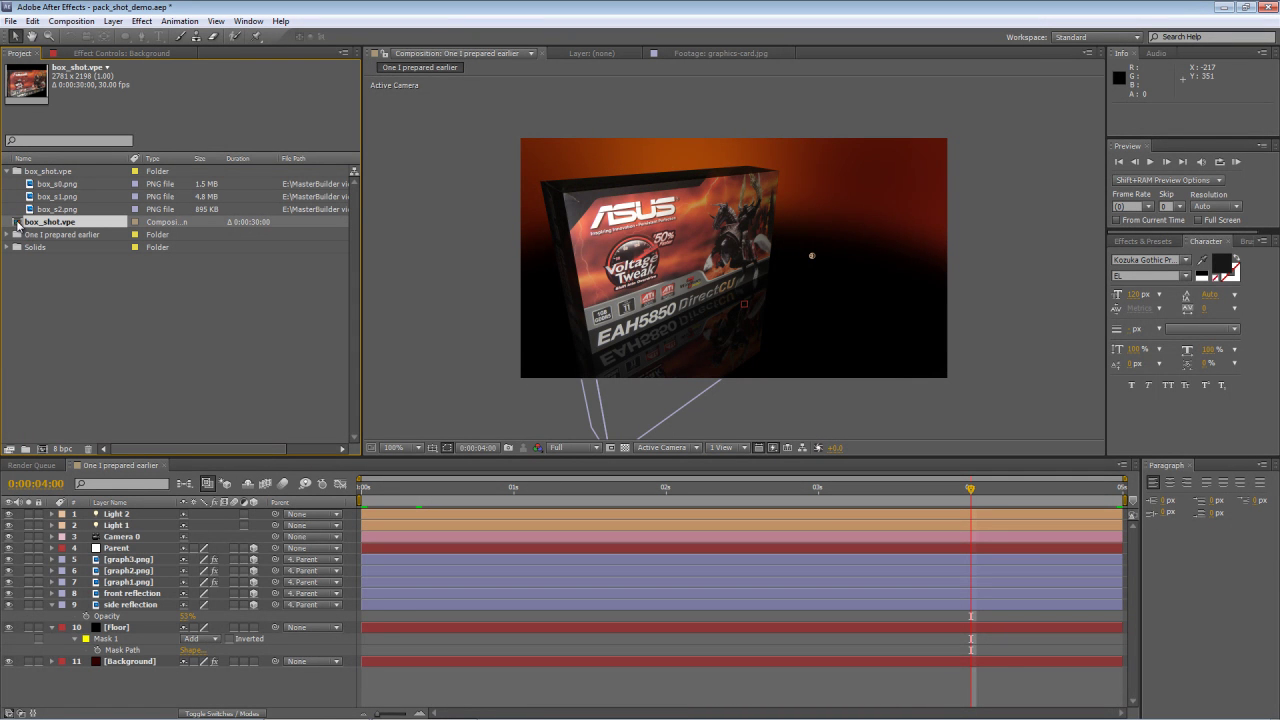
pyautogui.doubleClick(18, 222)
pyautogui.click(141, 537)
pyautogui.click(152, 549)
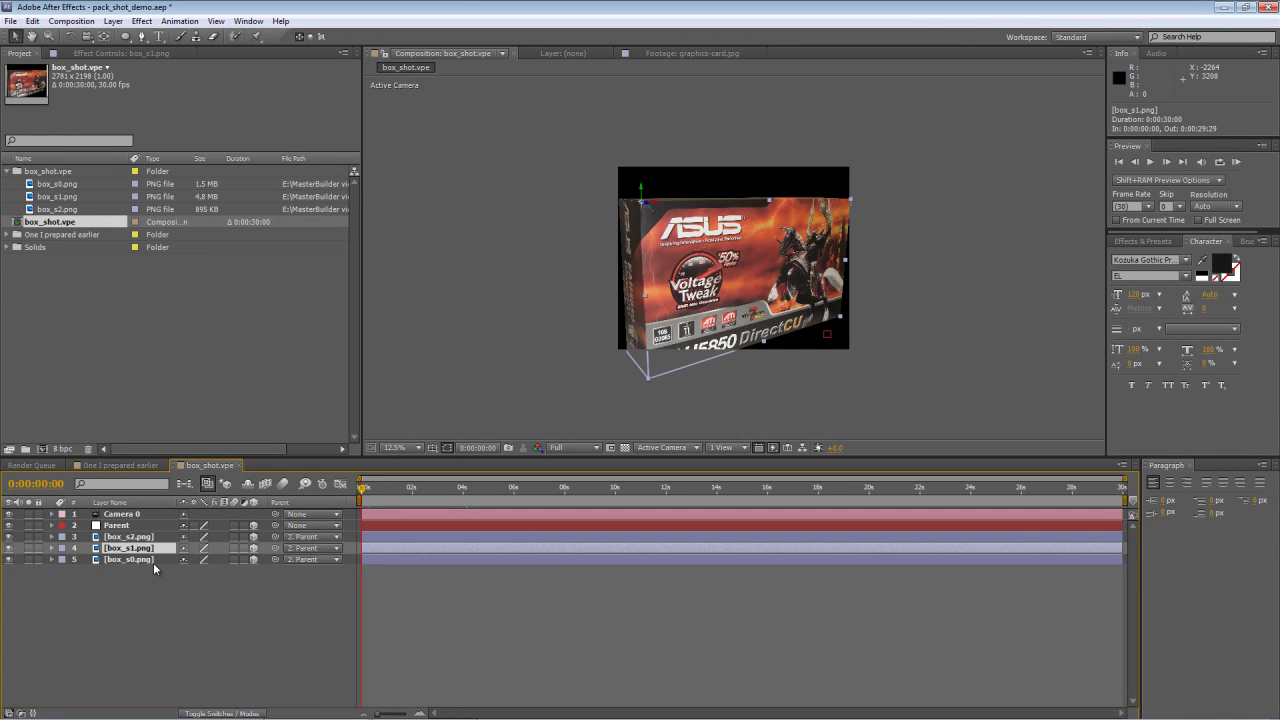
pyautogui.click(153, 561)
pyautogui.click(182, 615)
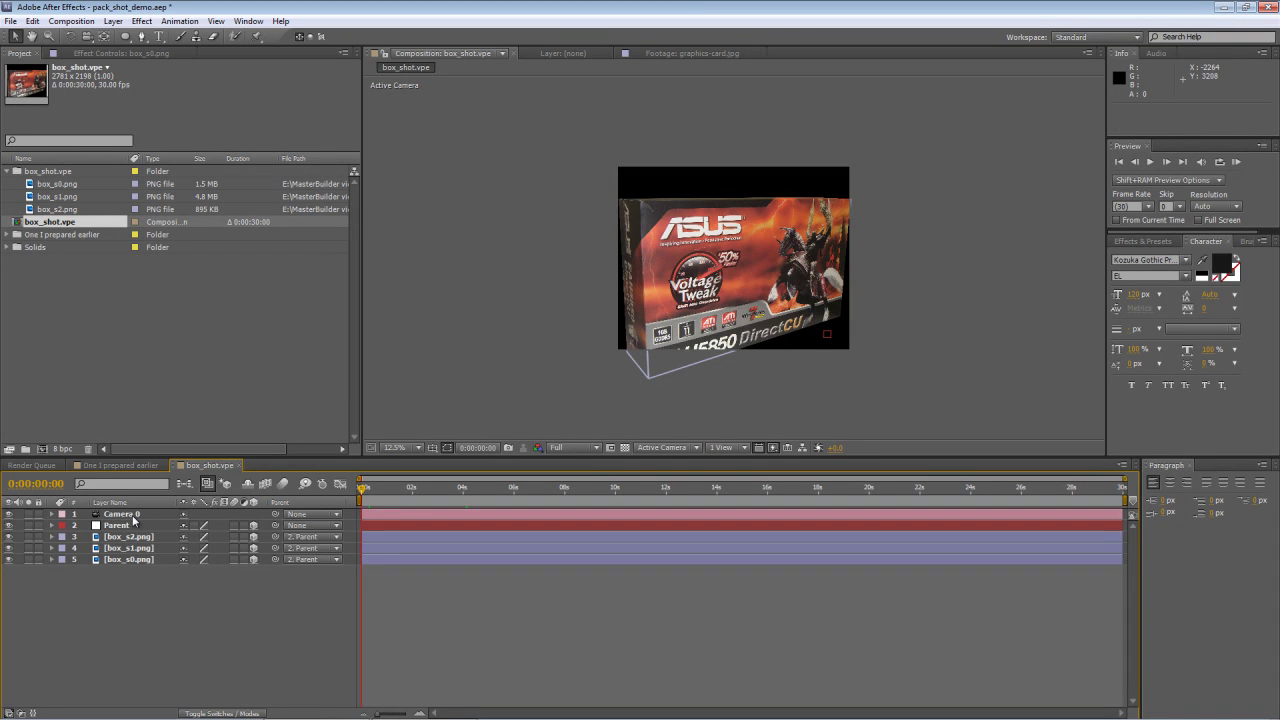
# Step: Reveal the Parent layer's Position and shift the whole box horizontally to an X position of about 1728.5
pyautogui.moveTo(131, 516); pyautogui.dragTo(128, 528)
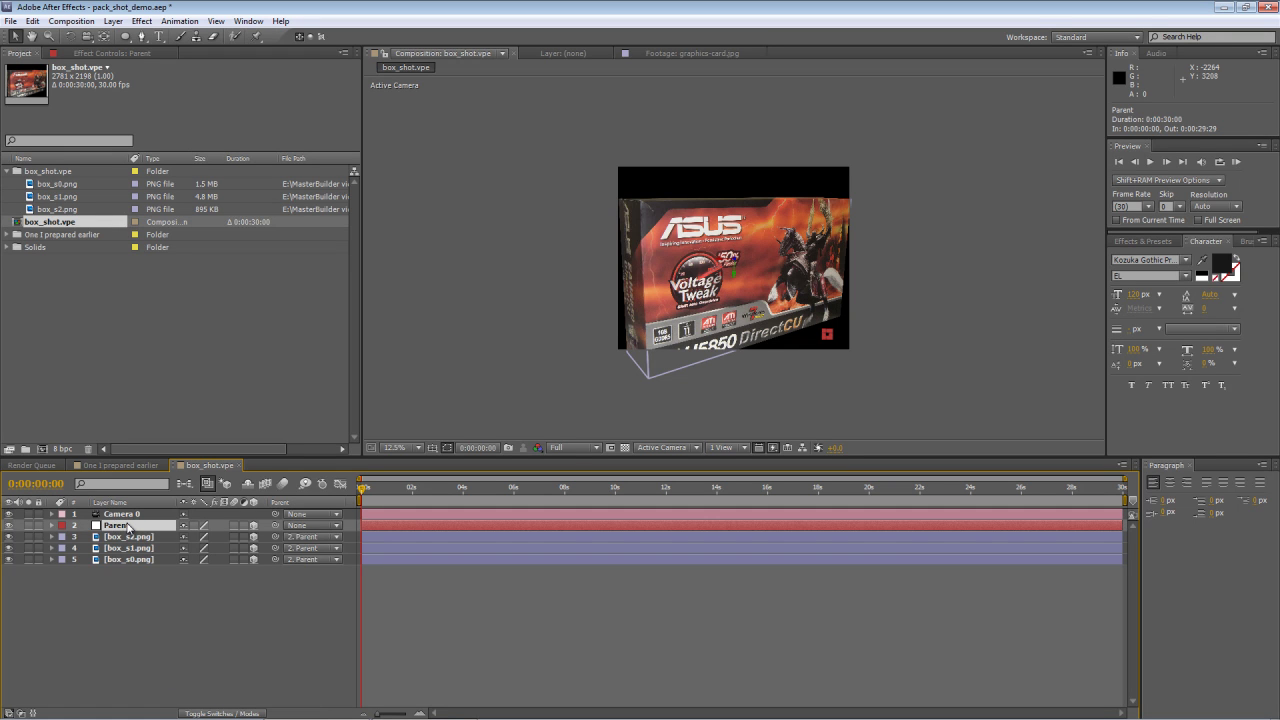
pyautogui.press('p')
pyautogui.moveTo(189, 539); pyautogui.dragTo(60, 539)
pyautogui.moveTo(511, 537); pyautogui.dragTo(93, 551)
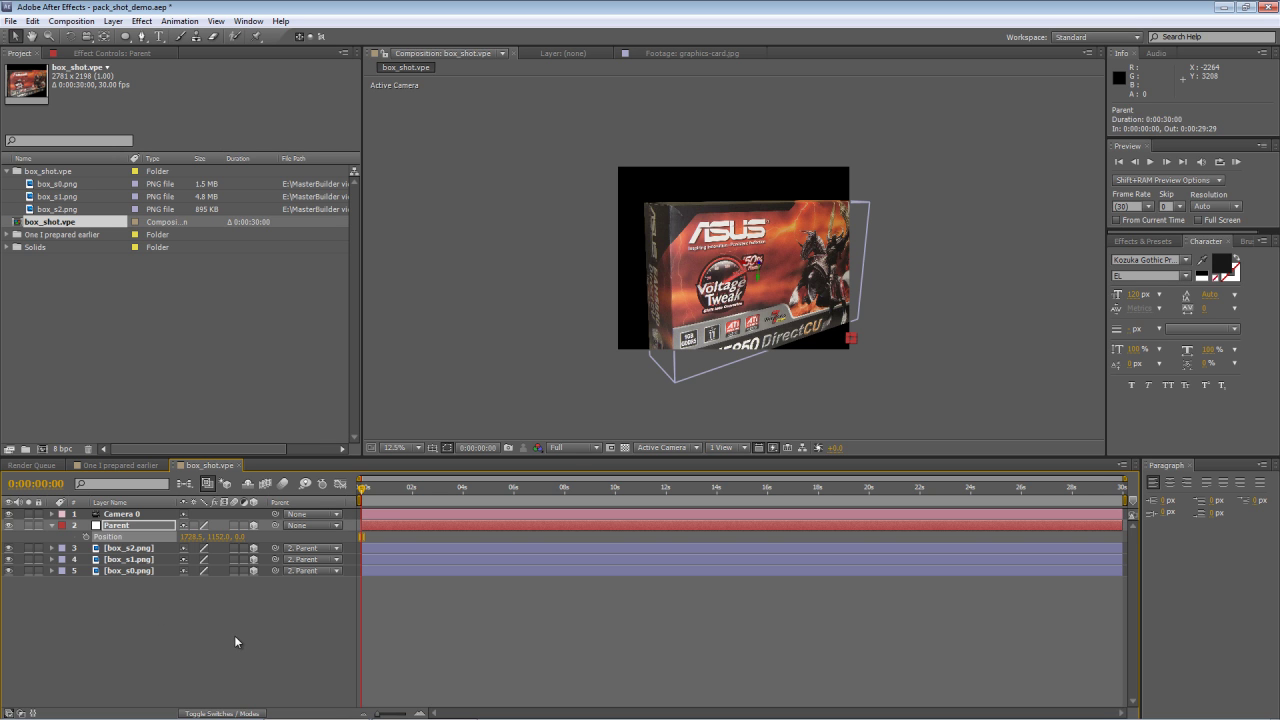
pyautogui.moveTo(230, 640); pyautogui.dragTo(141, 640)
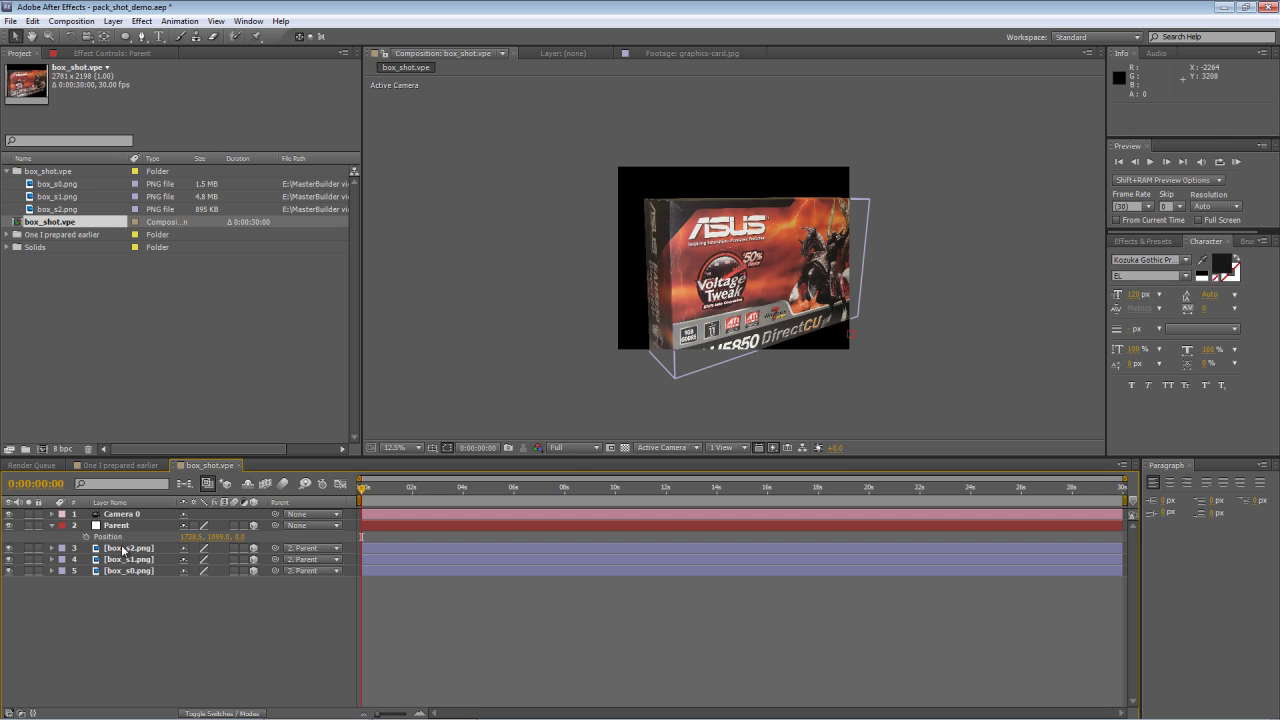
pyautogui.click(123, 517)
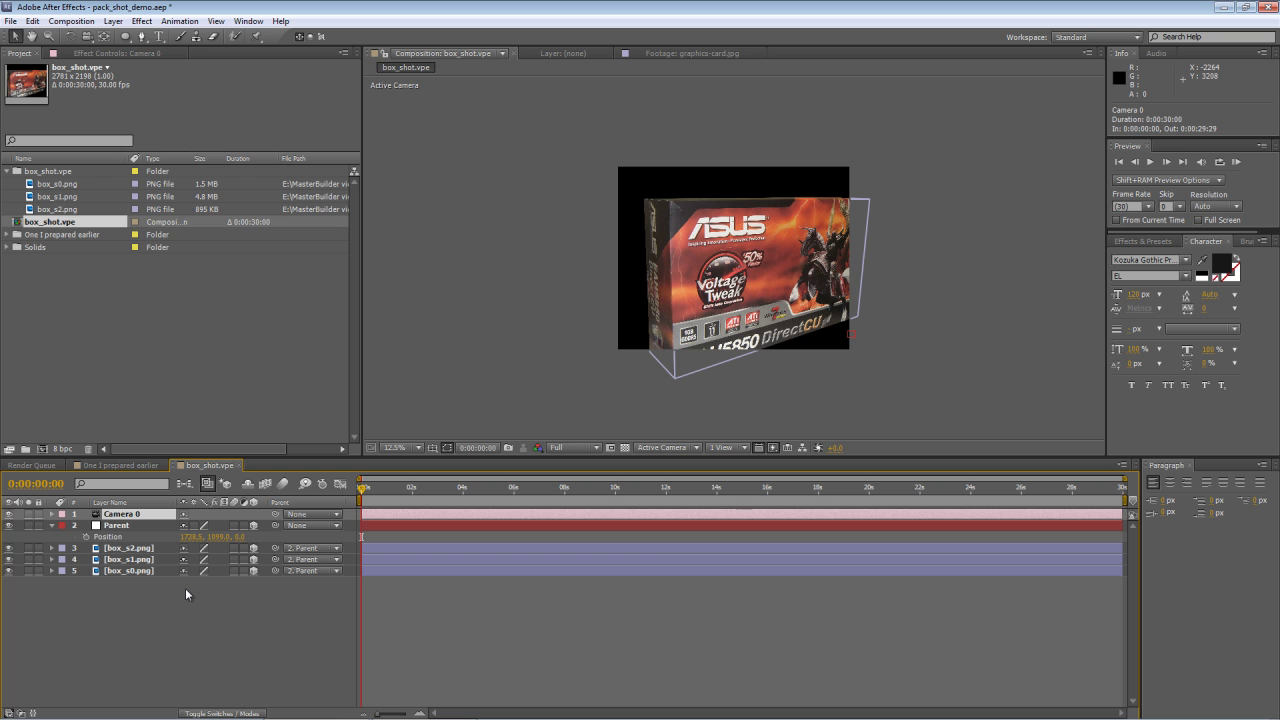
# Step: Change the box_shot.vpe composition's frame size to 640 px wide by 360 px high
pyautogui.hotkey('ctrl', 'k')
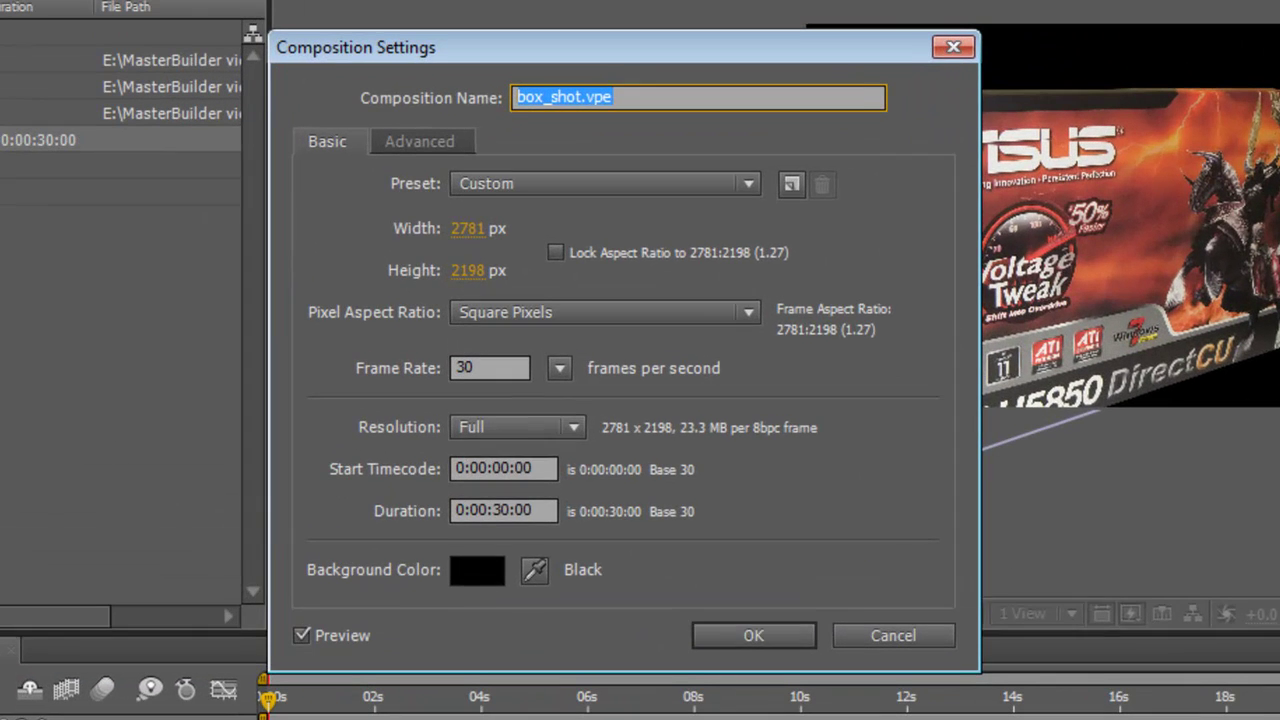
pyautogui.moveTo(680, 50); pyautogui.dragTo(806, 260)
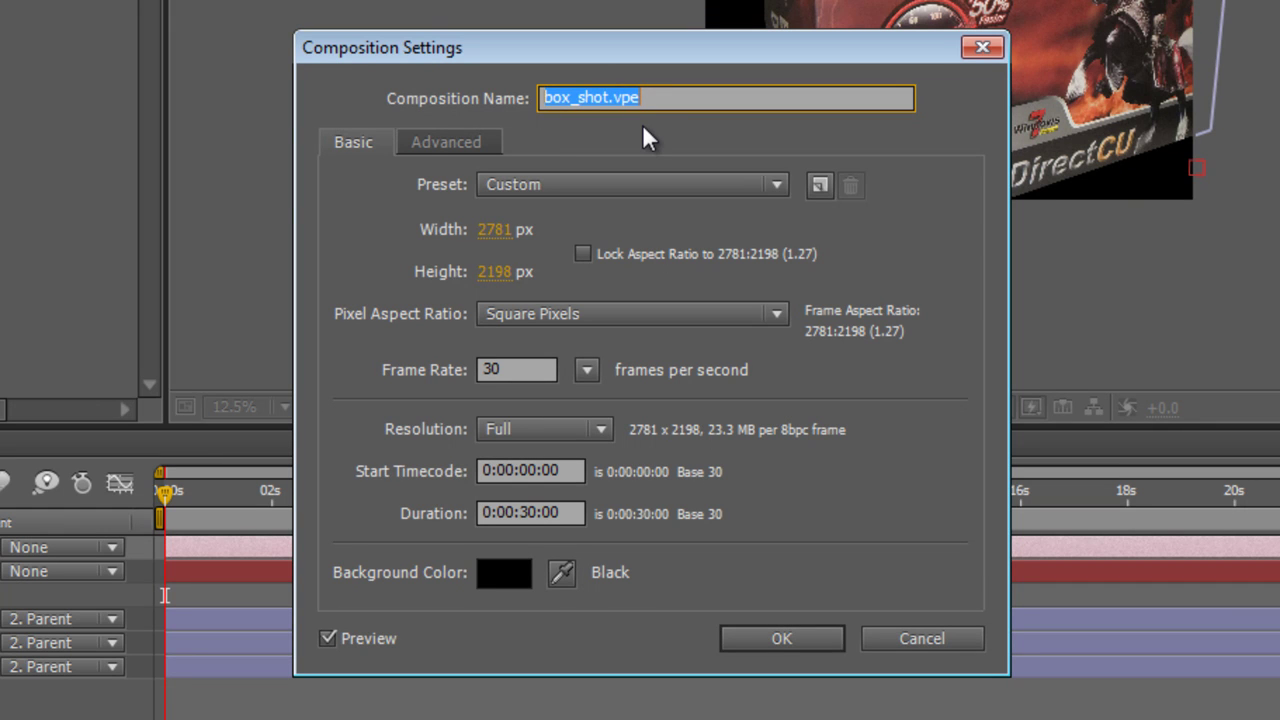
pyautogui.click(495, 229)
pyautogui.write('640')
pyautogui.press('Tab')
pyautogui.write('360')
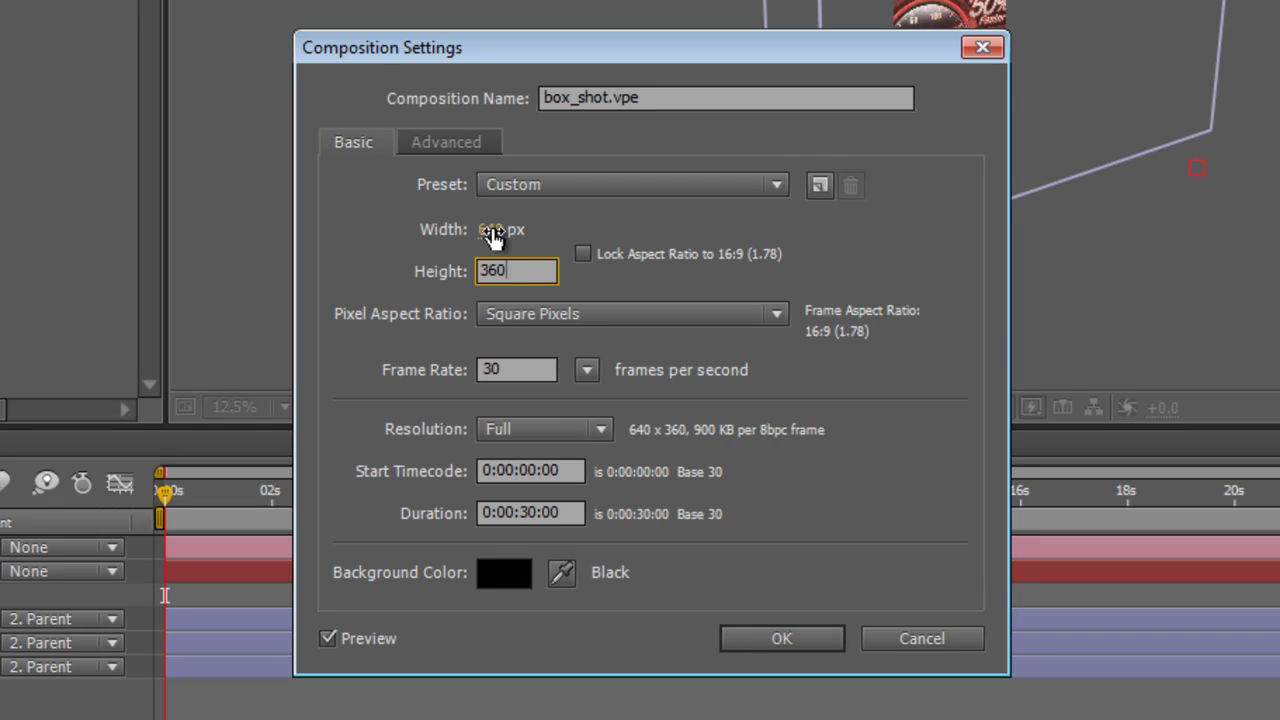
pyautogui.press('Tab')
# Step: Set the composition's frame rate to 25 fps and its duration to 0:00:05:00, and apply the settings
pyautogui.click(512, 369)
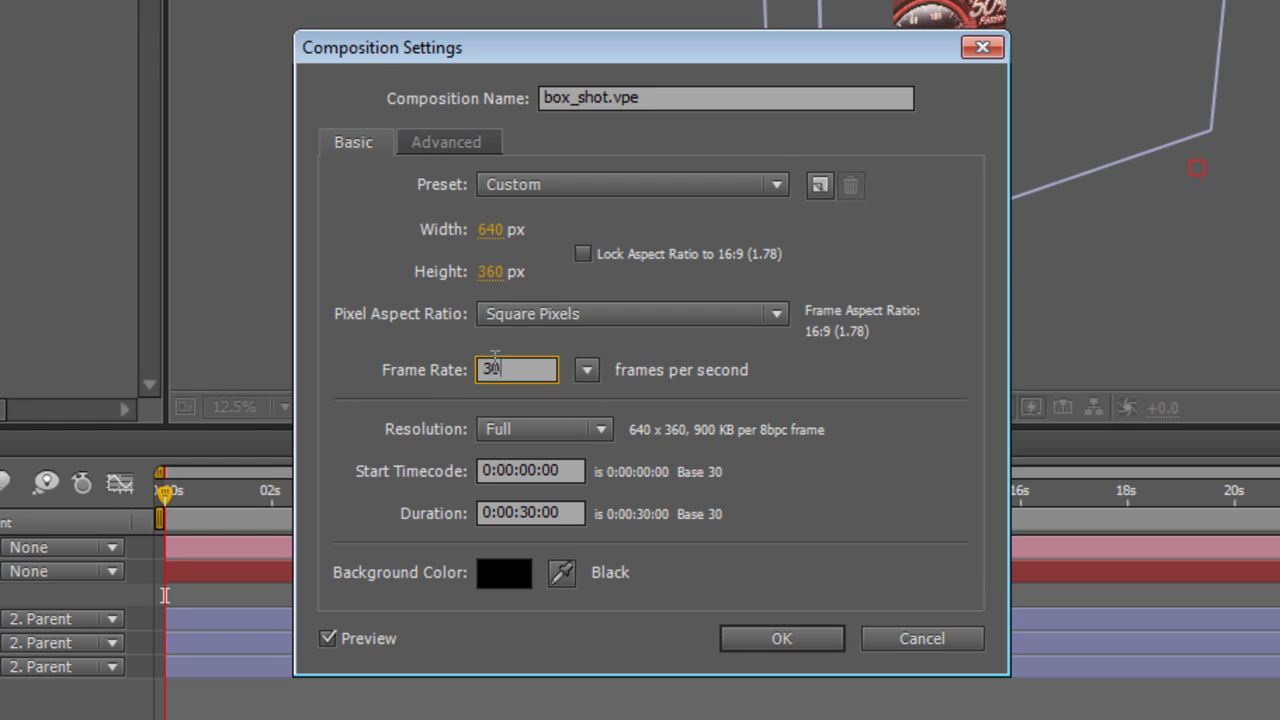
pyautogui.write('25')
pyautogui.press('Tab')
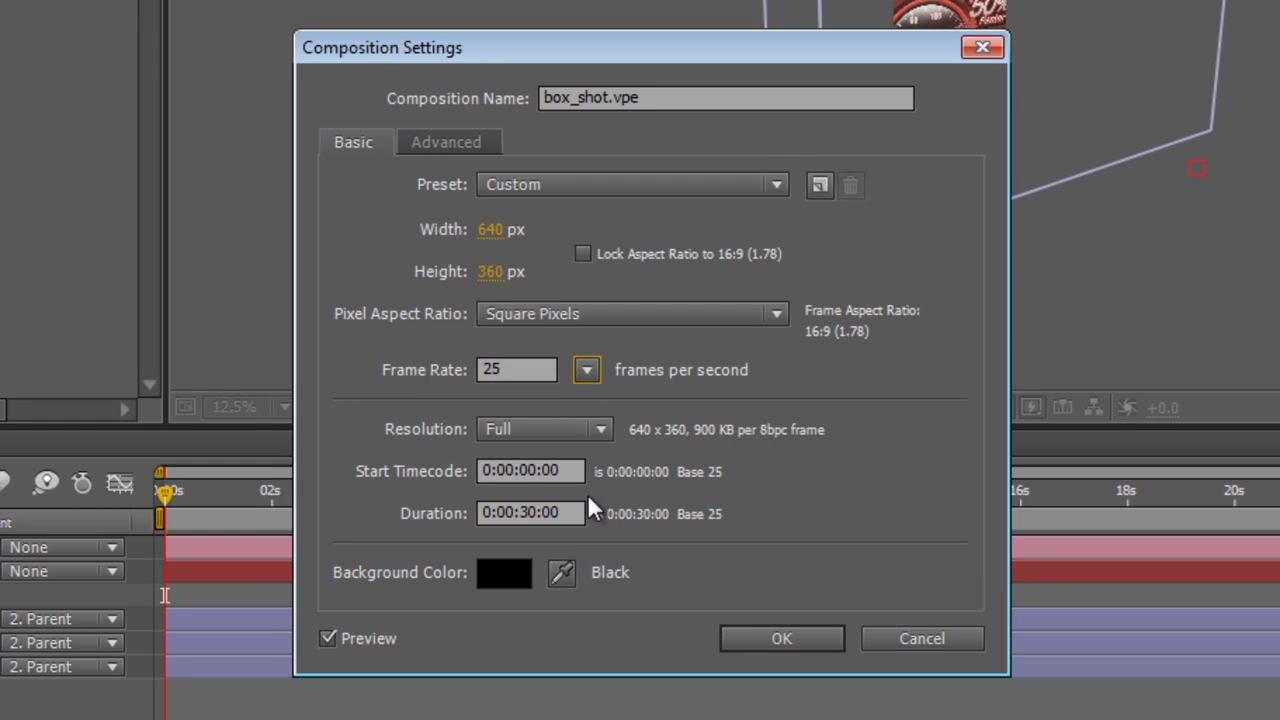
pyautogui.click(538, 513)
pyautogui.press('BackSpace')
pyautogui.press('BackSpace')
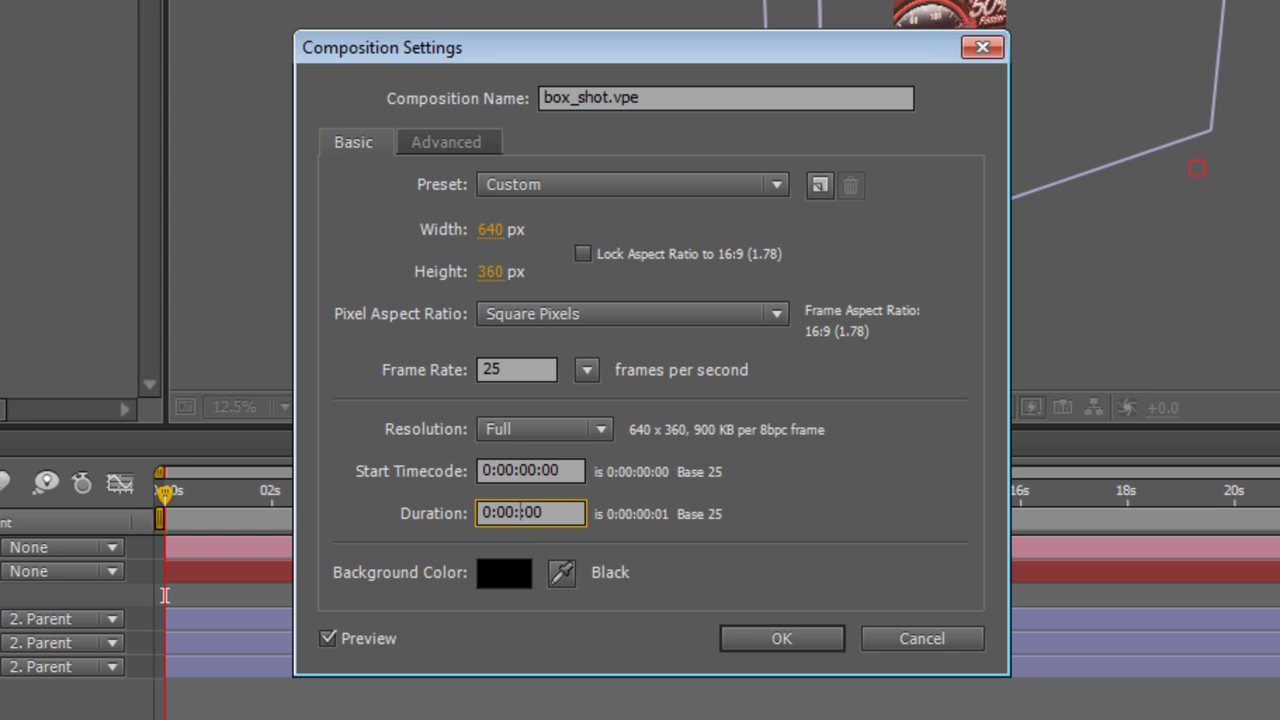
pyautogui.write('05')
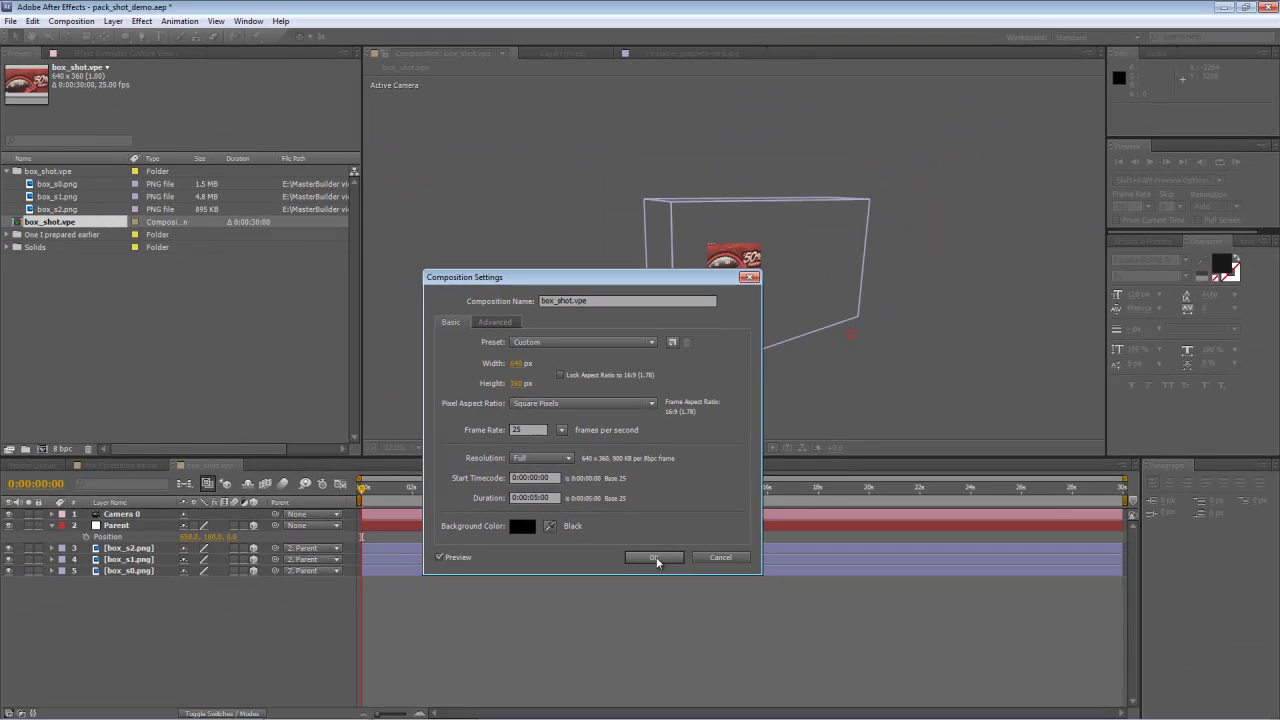
pyautogui.click(702, 588)
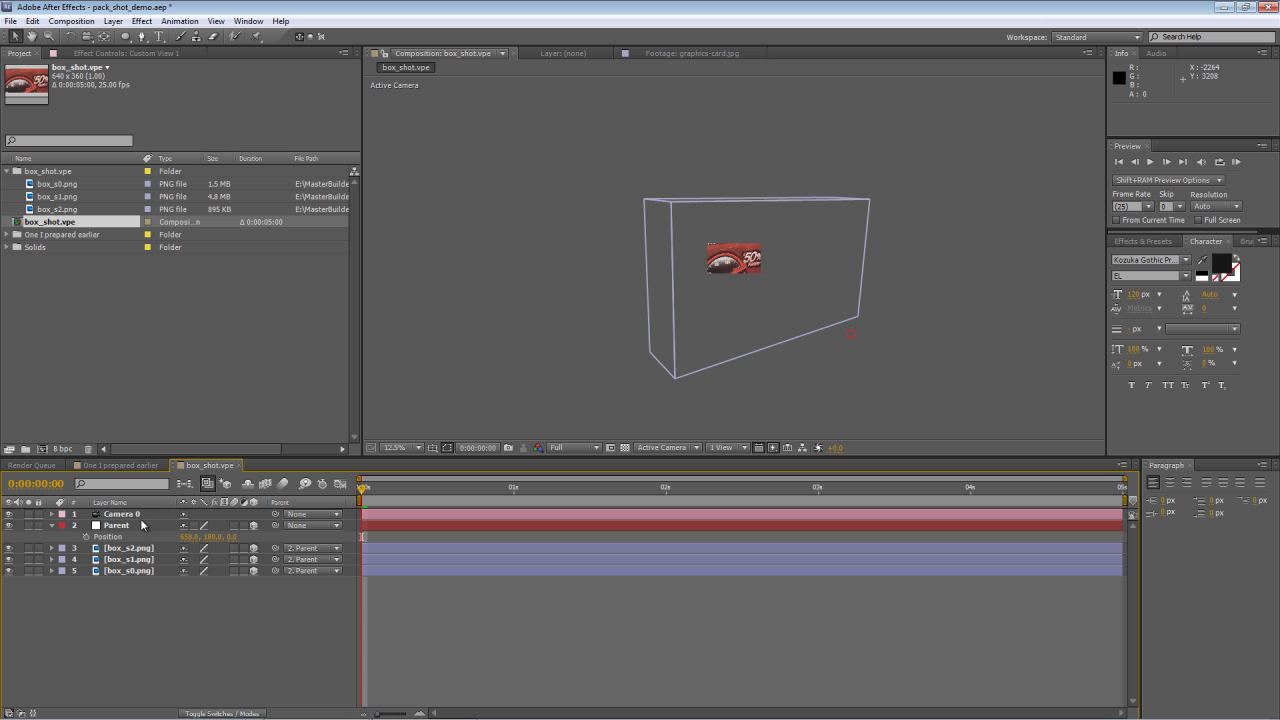
# Step: Apply the 50mm preset to the Camera 0 layer
pyautogui.click(124, 515)
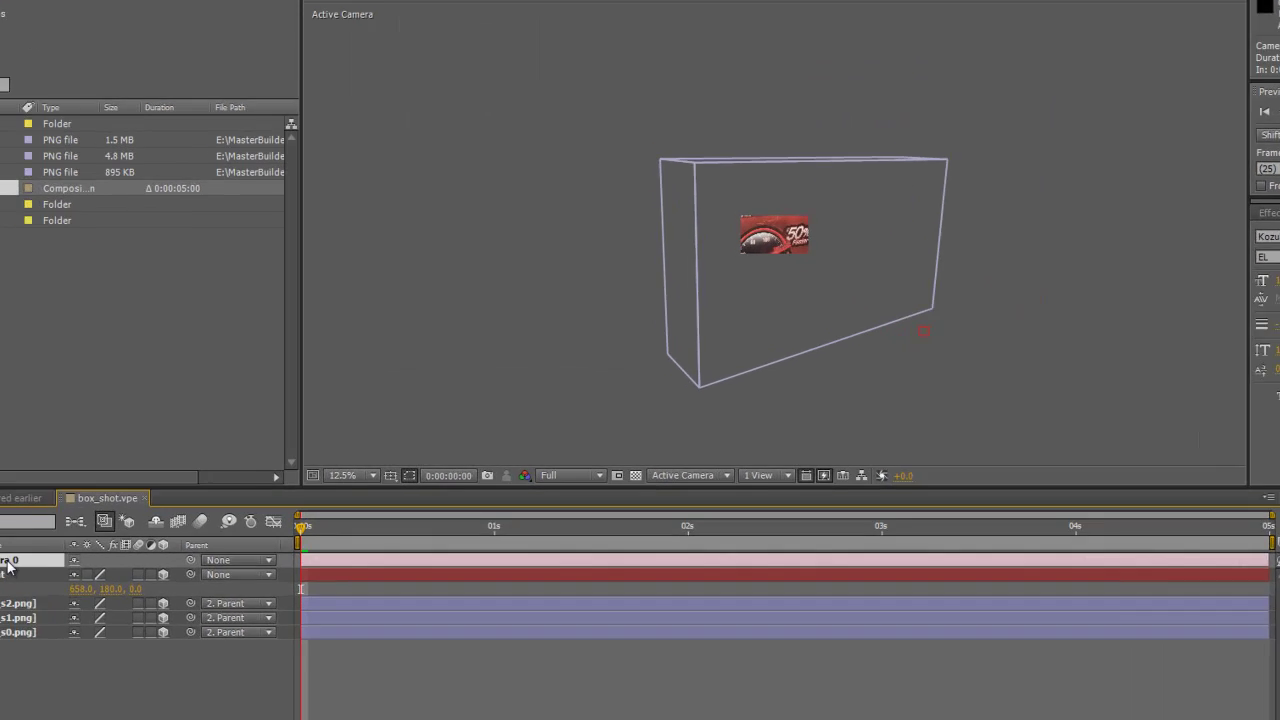
pyautogui.doubleClick(8, 562)
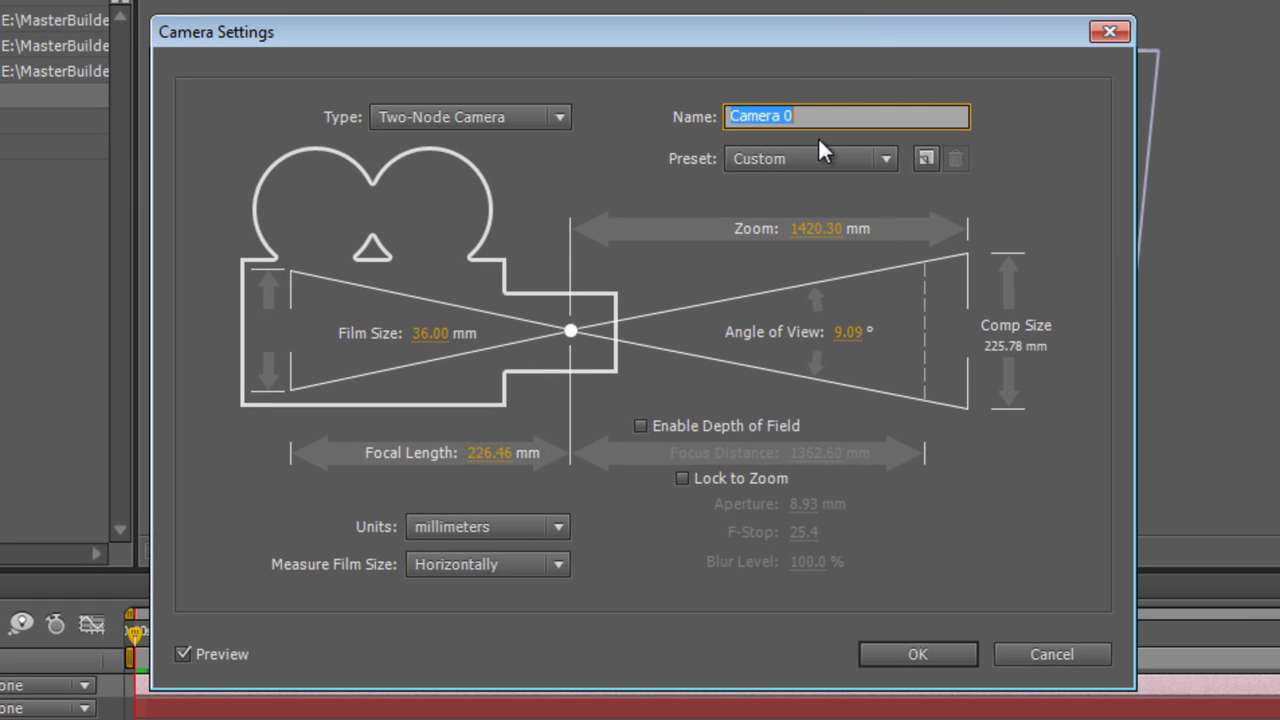
pyautogui.click(818, 152)
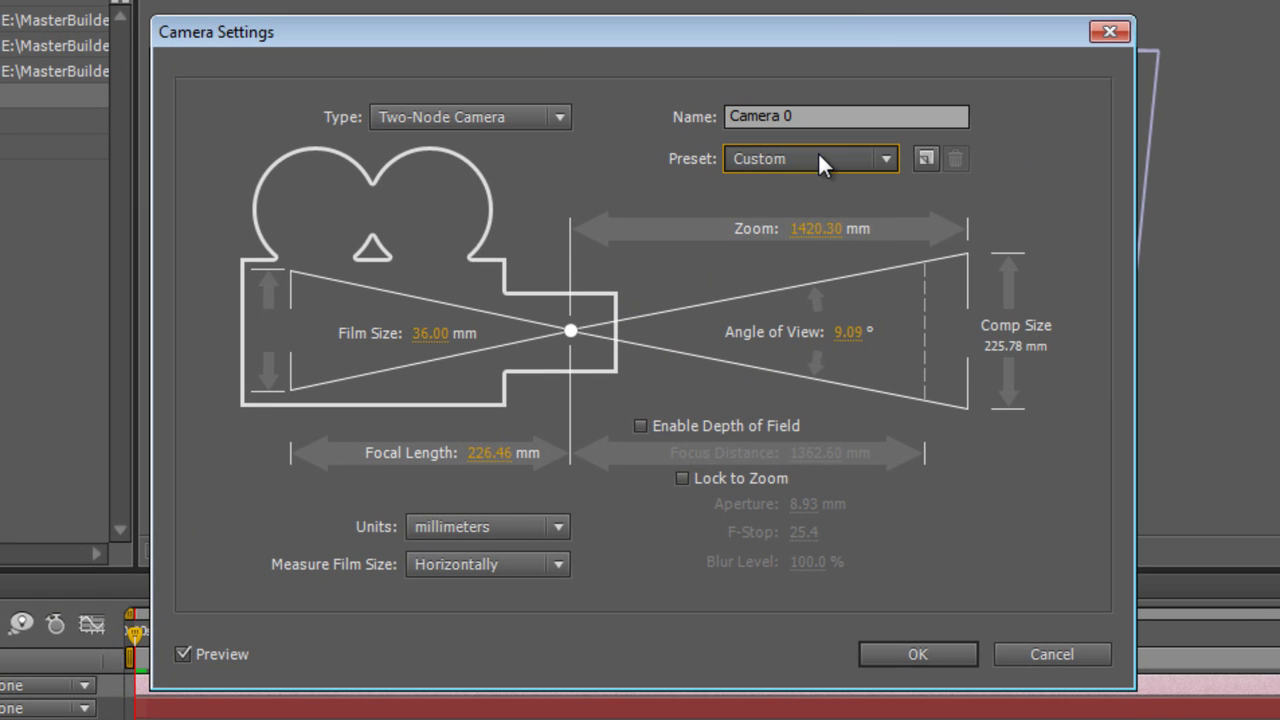
pyautogui.click(778, 383)
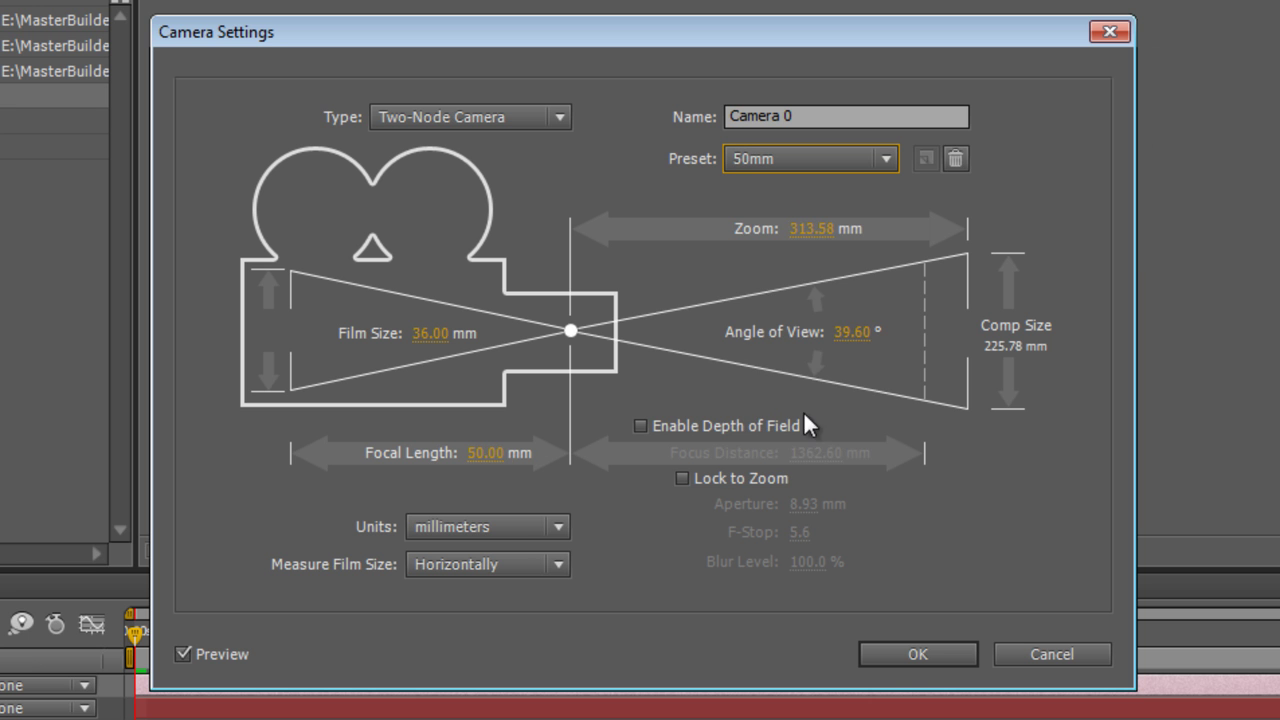
pyautogui.click(917, 656)
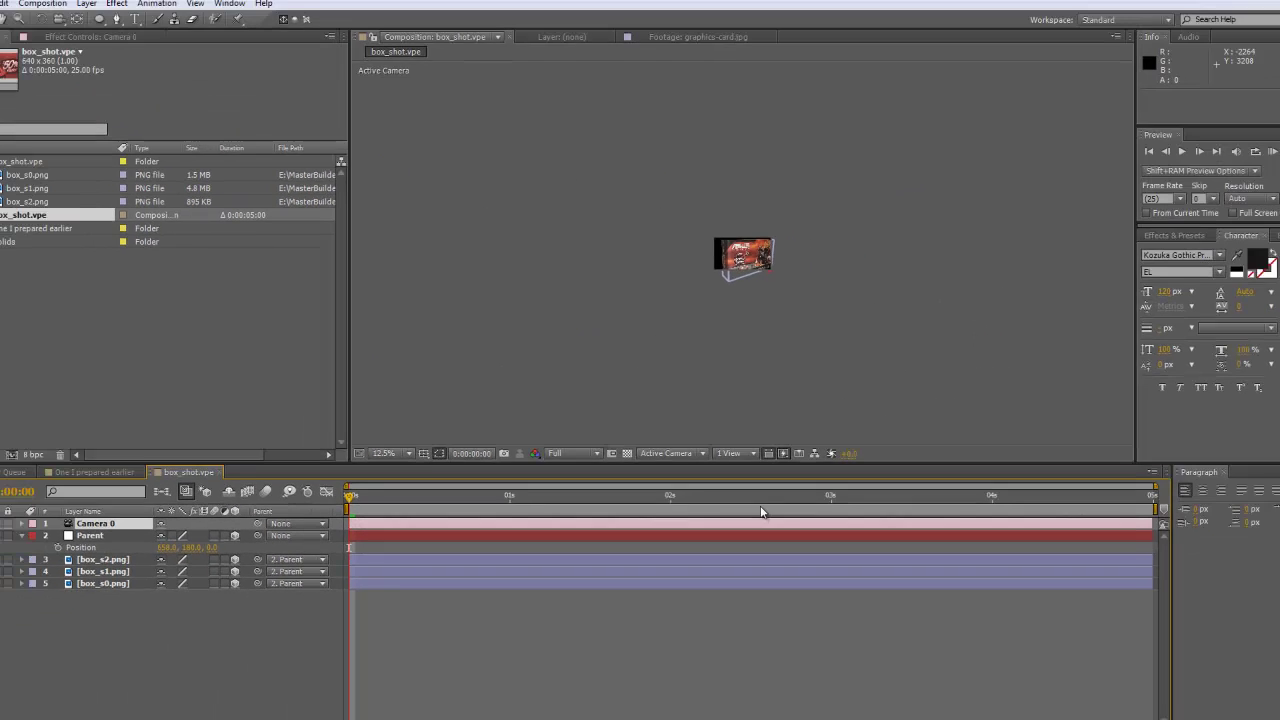
# Step: Reduce Camera 0's Zoom in its camera options until the whole box fits within the frame
pyautogui.press('.')
pyautogui.press('.')
pyautogui.press('.')
pyautogui.press('.')
pyautogui.press('.')
pyautogui.press('.')
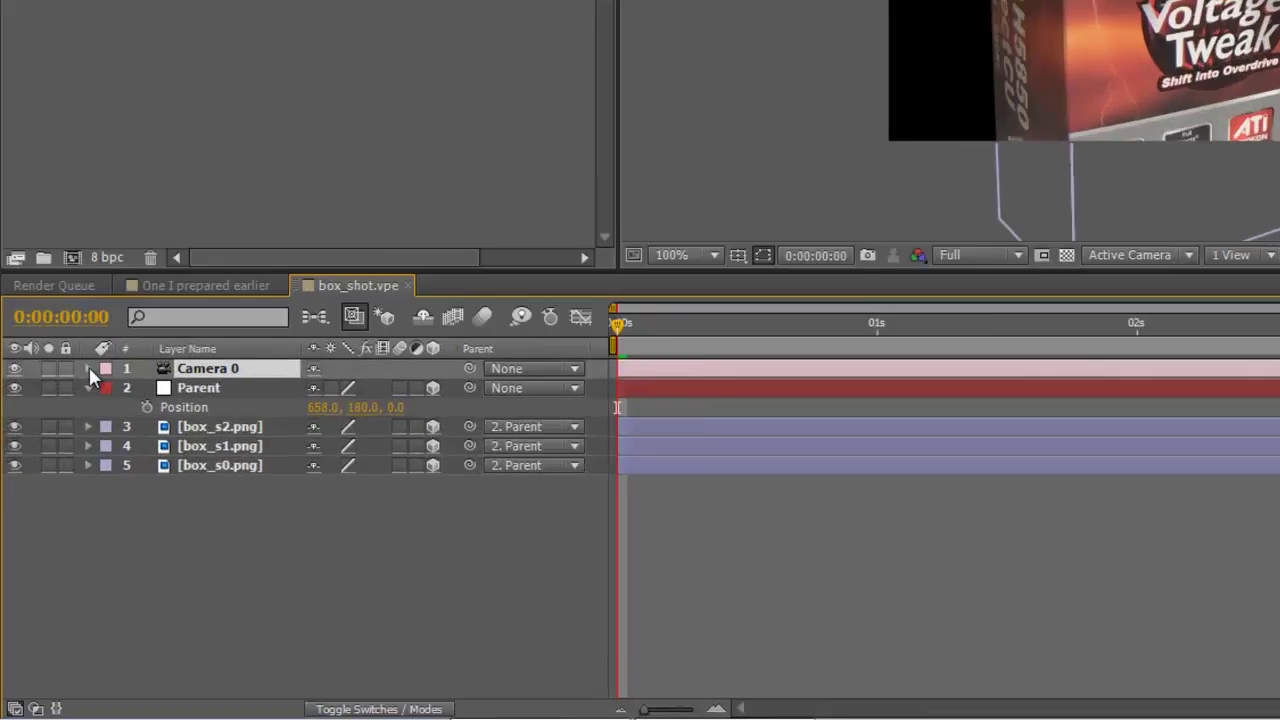
pyautogui.click(51, 515)
pyautogui.click(181, 192)
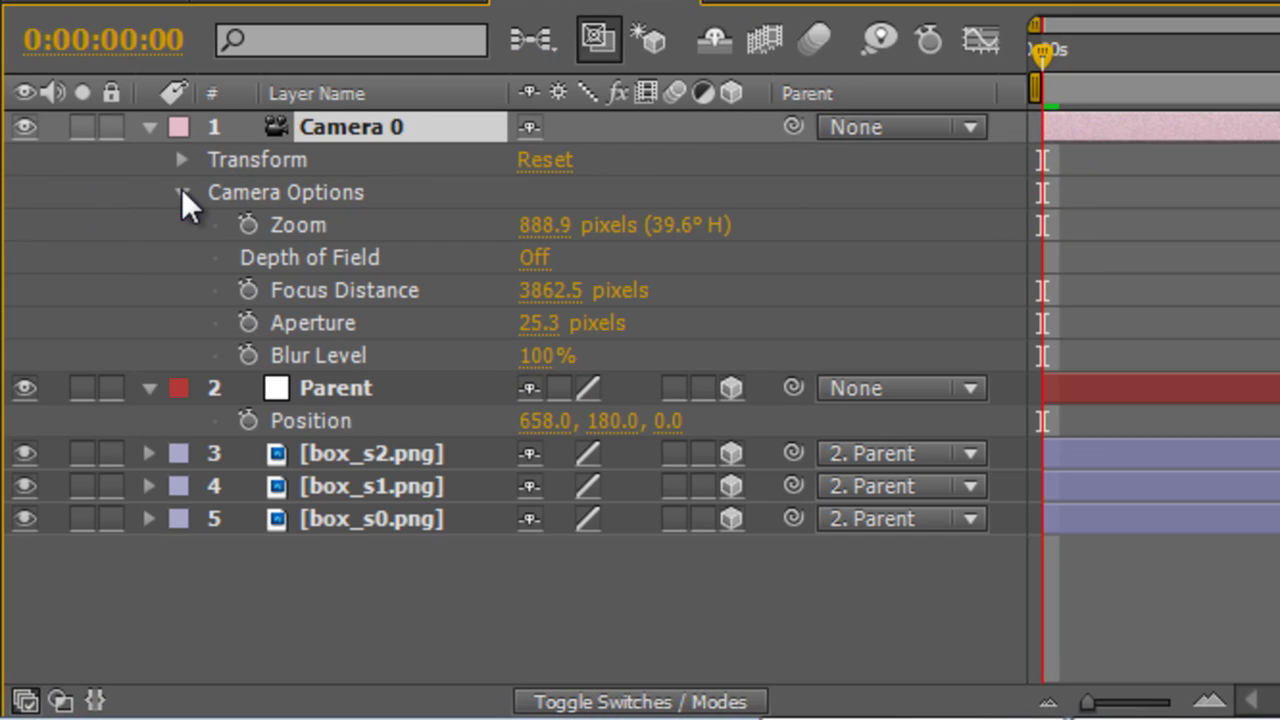
pyautogui.moveTo(565, 250); pyautogui.dragTo(309, 311)
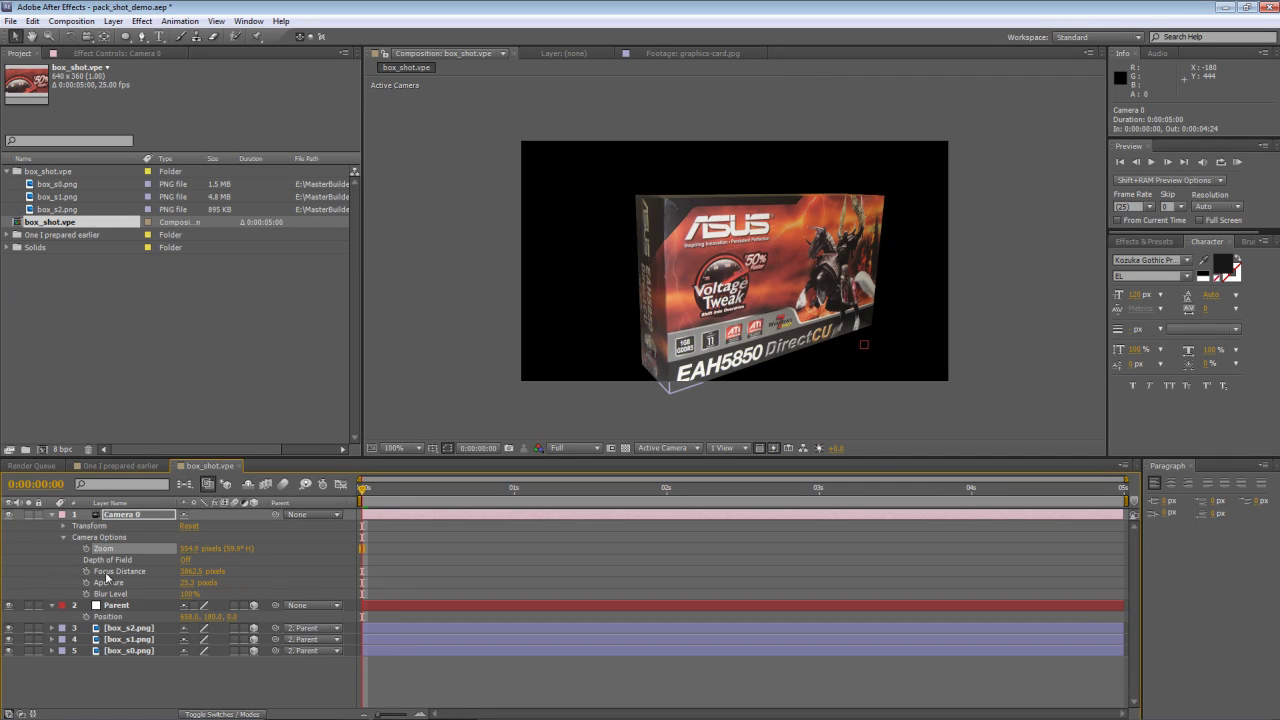
pyautogui.moveTo(190, 549); pyautogui.dragTo(150, 539)
pyautogui.click(52, 514)
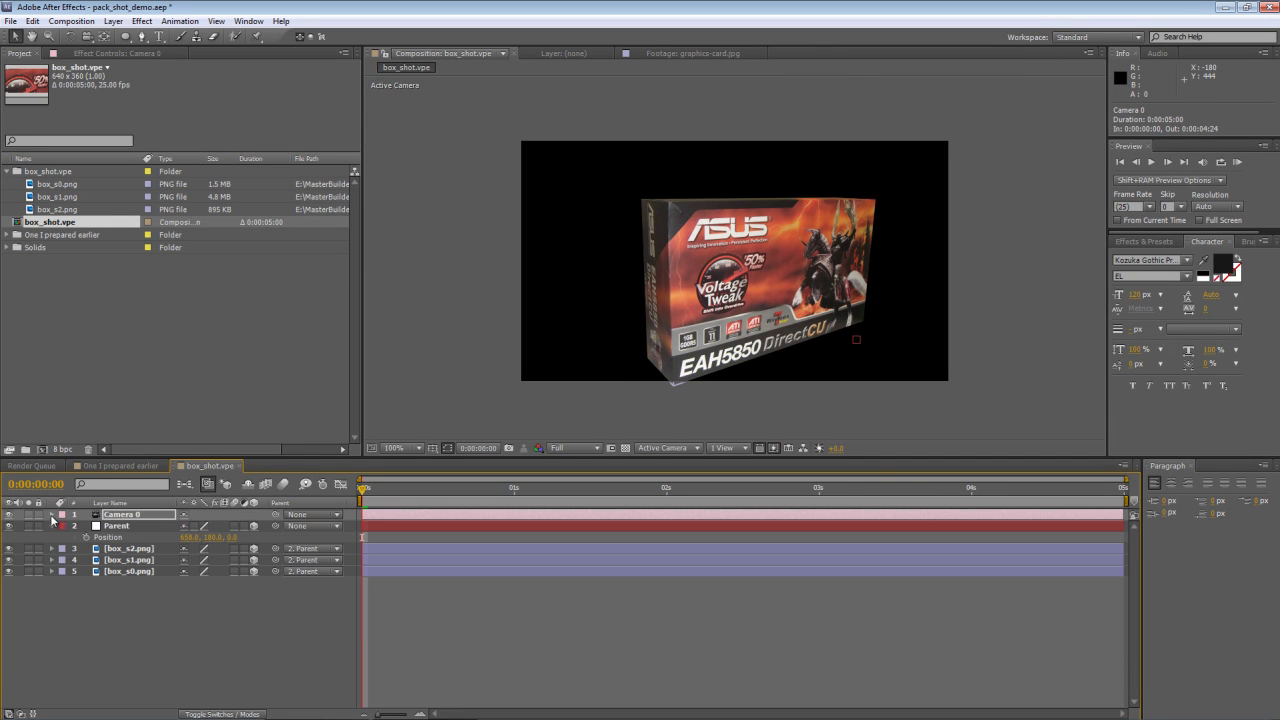
# Step: At 0:00:04:00, nudge the Parent layer upward in coarse increments to a Y position of about -90
pyautogui.click(160, 606)
pyautogui.click(52, 526)
pyautogui.click(969, 488)
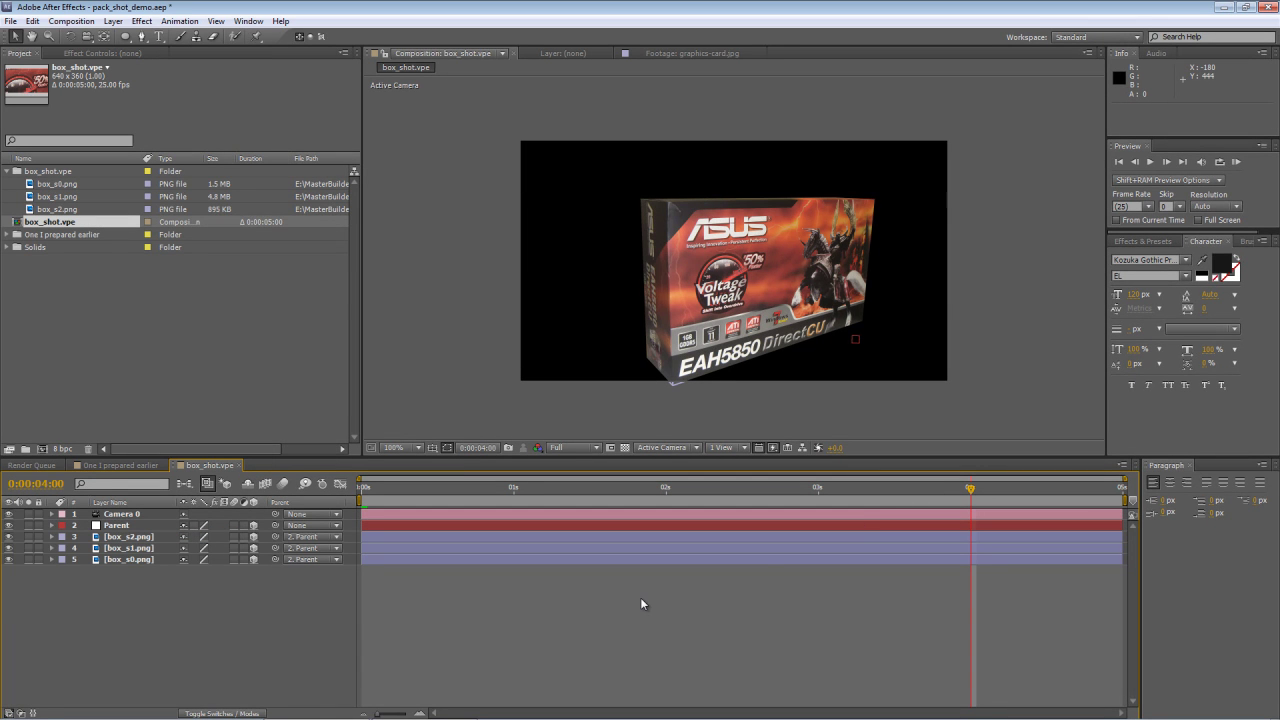
pyautogui.click(122, 529)
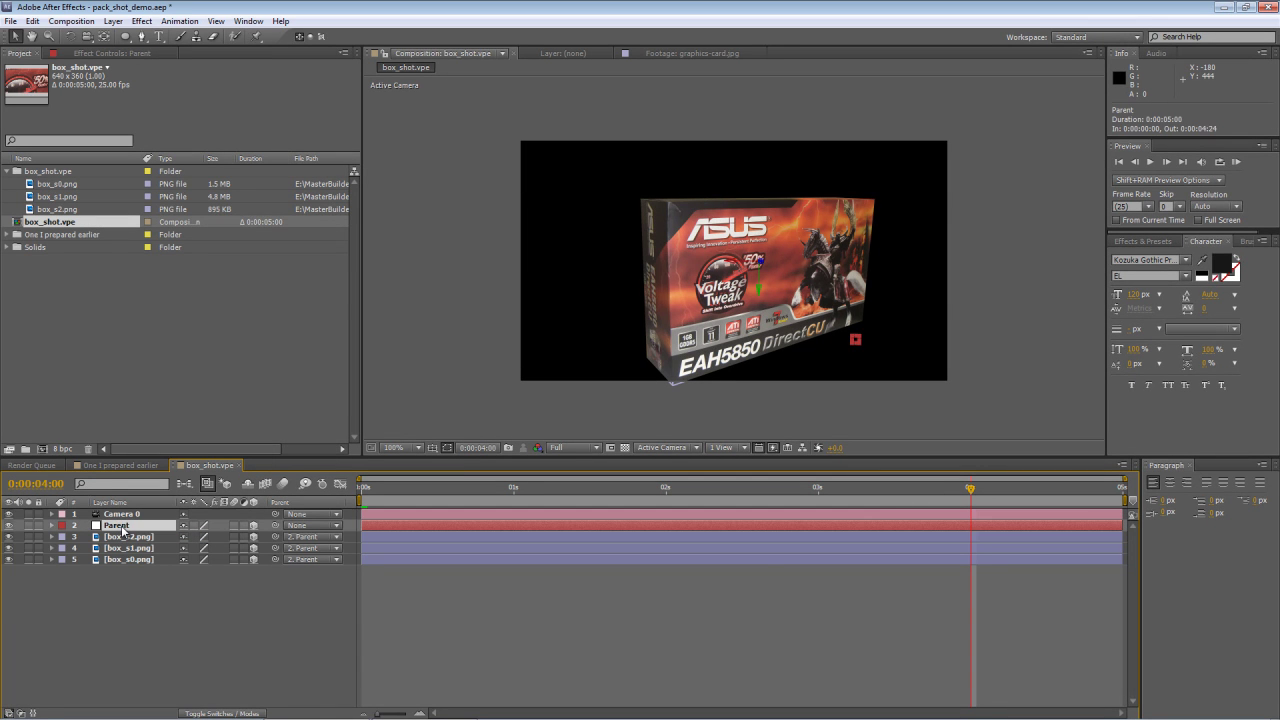
pyautogui.hotkey('shift', 'Up')
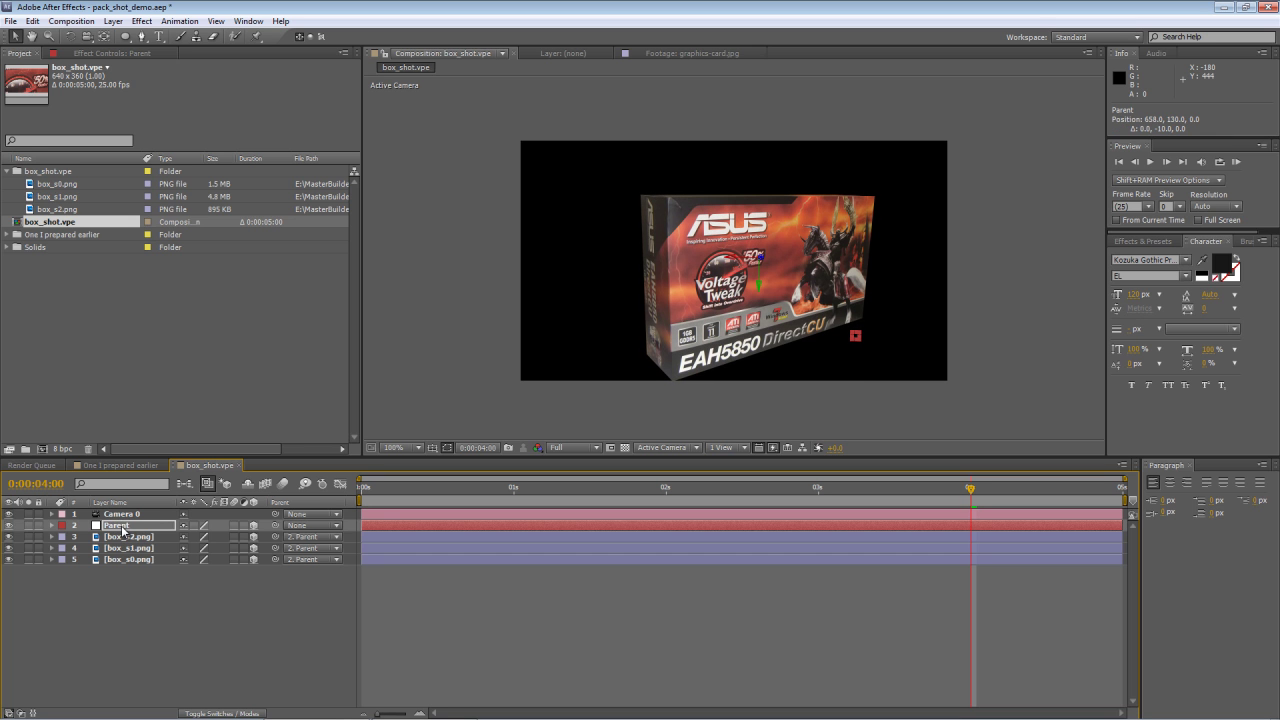
pyautogui.hotkey('shift', 'Up')
pyautogui.hotkey('shift', 'Up')
pyautogui.hotkey('shift', 'Up')
pyautogui.hotkey('shift', 'Up')
pyautogui.hotkey('shift', 'Up')
pyautogui.hotkey('shift', 'Up')
pyautogui.hotkey('shift', 'Up')
pyautogui.hotkey('shift', 'Up')
pyautogui.hotkey('shift', 'Up')
pyautogui.hotkey('shift', 'Up')
pyautogui.hotkey('shift', 'Up')
pyautogui.hotkey('shift', 'Up')
pyautogui.hotkey('shift', 'Up')
pyautogui.hotkey('shift', 'Up')
pyautogui.hotkey('shift', 'Up')
pyautogui.hotkey('shift', 'Up')
pyautogui.hotkey('shift', 'Up')
pyautogui.hotkey('shift', 'Up')
pyautogui.hotkey('shift', 'Up')
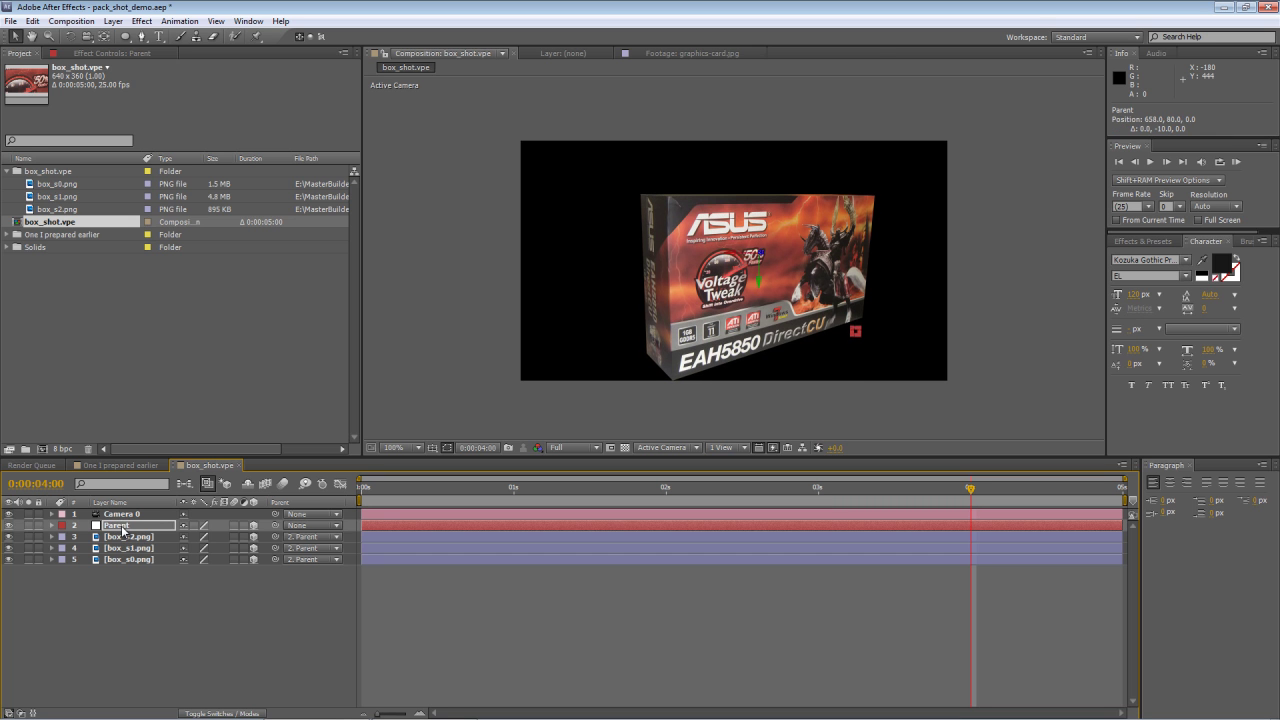
pyautogui.hotkey('shift', 'Up')
pyautogui.hotkey('shift', 'Up')
pyautogui.hotkey('shift', 'Up')
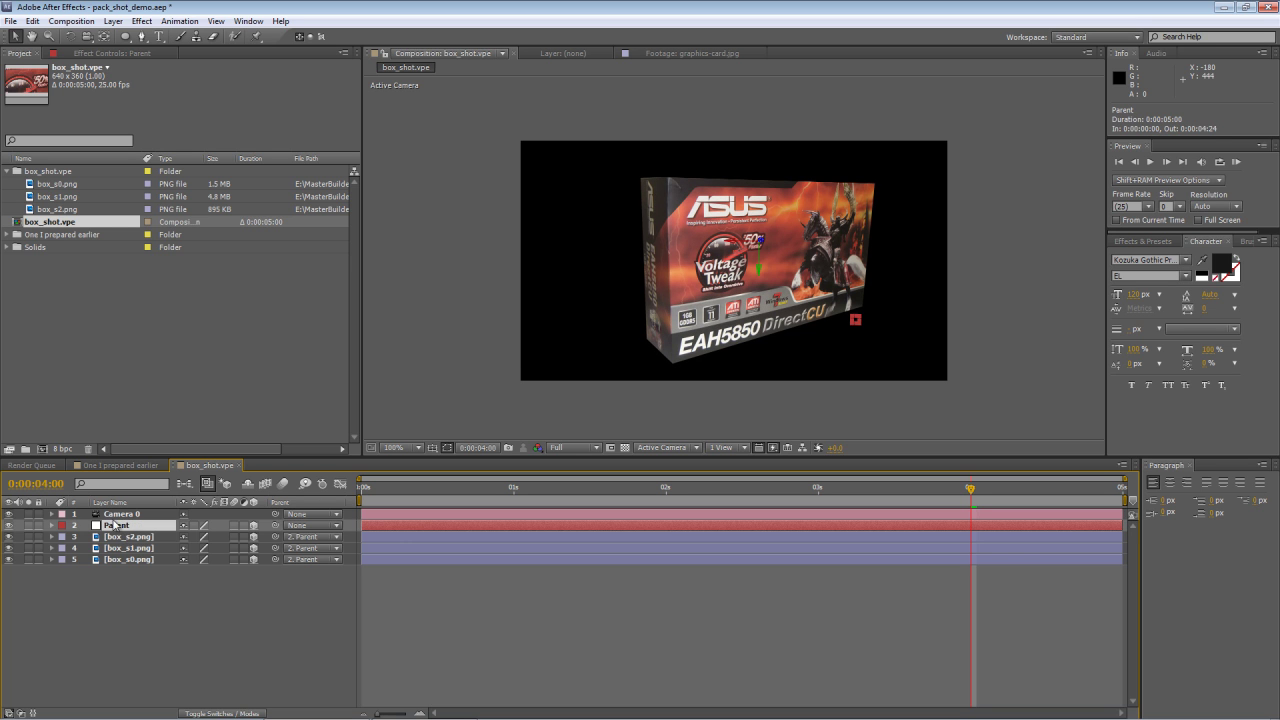
# Step: Reveal only the Parent layer's Position and shift the box to about X -412 and Y -298
pyautogui.press('F2')
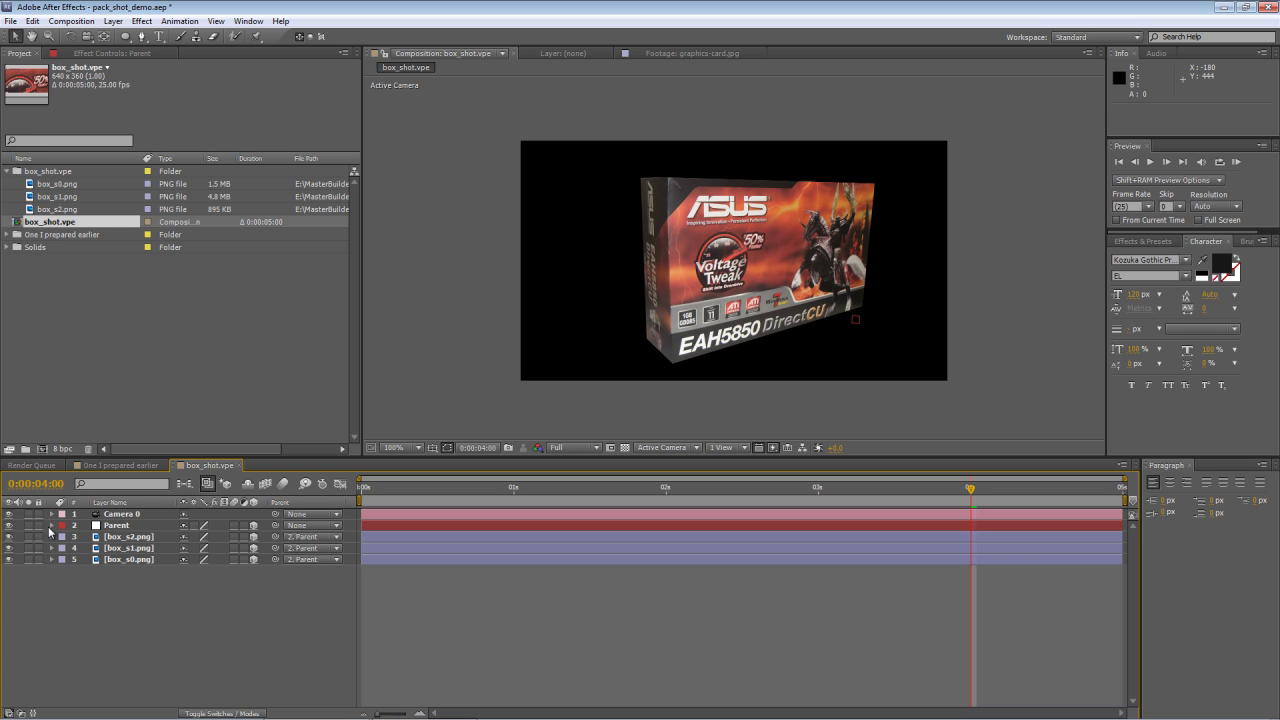
pyautogui.press('p')
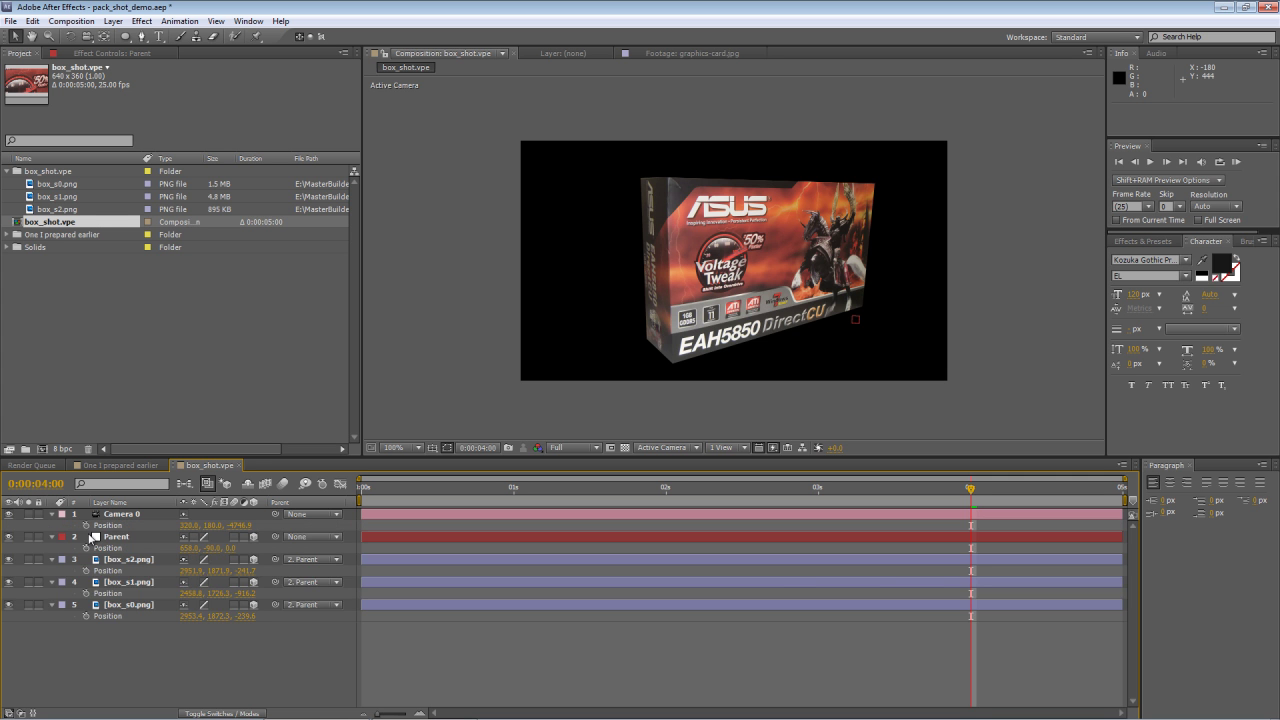
pyautogui.click(92, 538)
pyautogui.press('p')
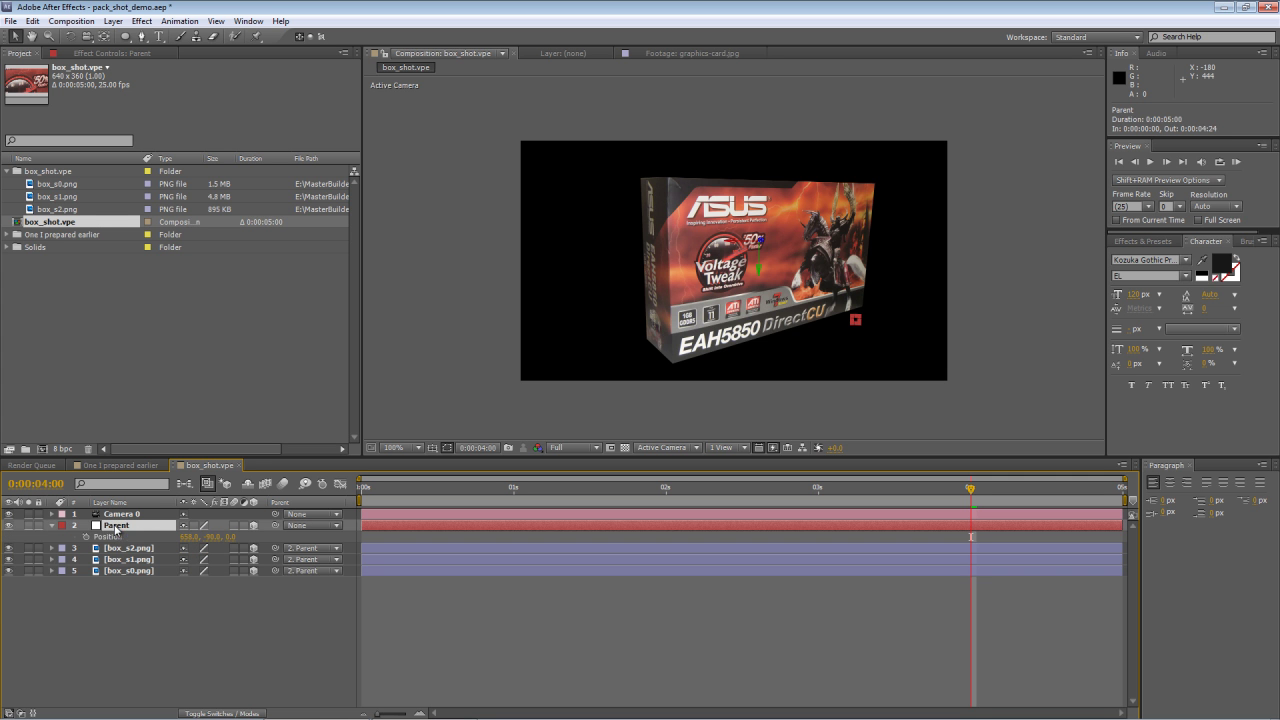
pyautogui.moveTo(538, 211); pyautogui.dragTo(496, 253)
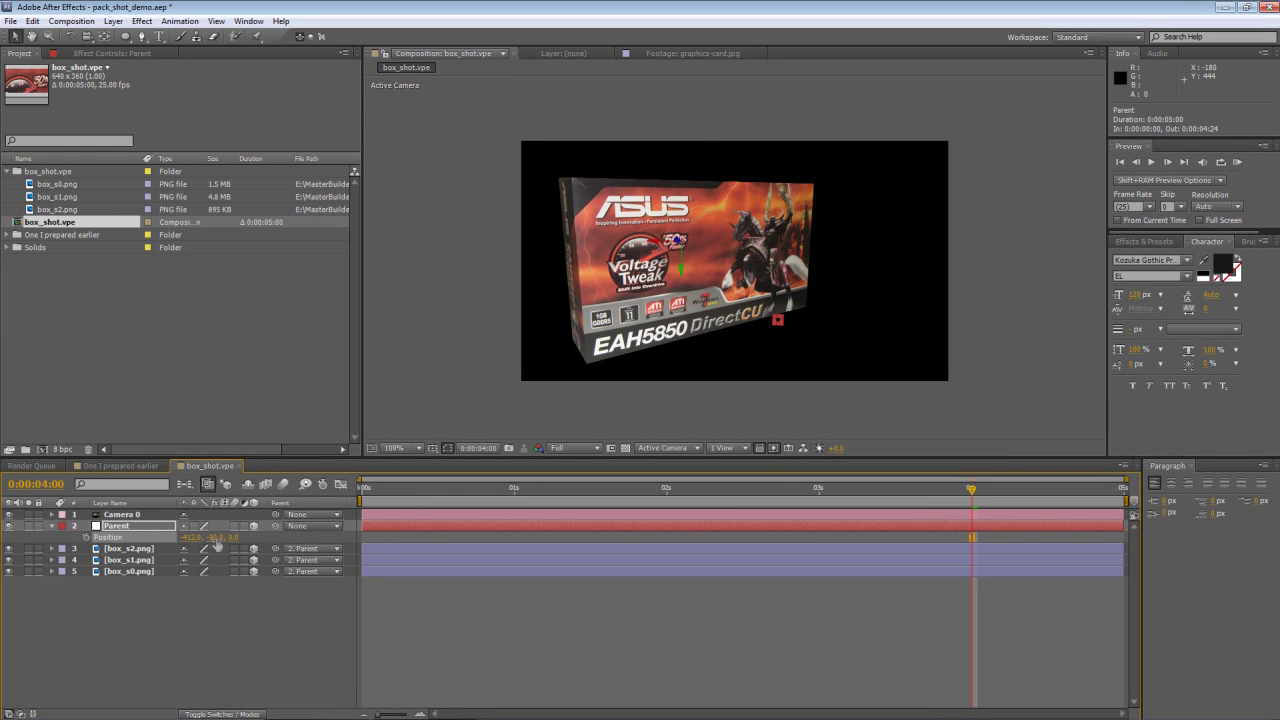
pyautogui.moveTo(218, 544); pyautogui.dragTo(199, 538)
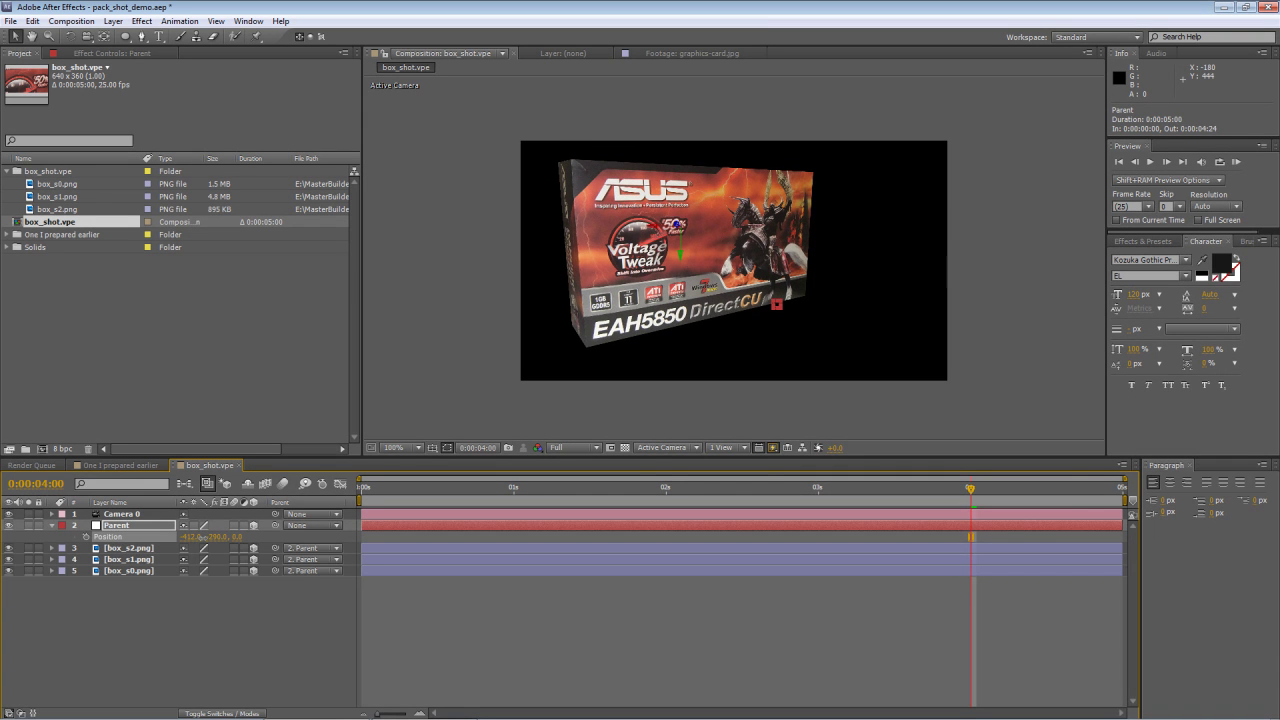
pyautogui.click(188, 663)
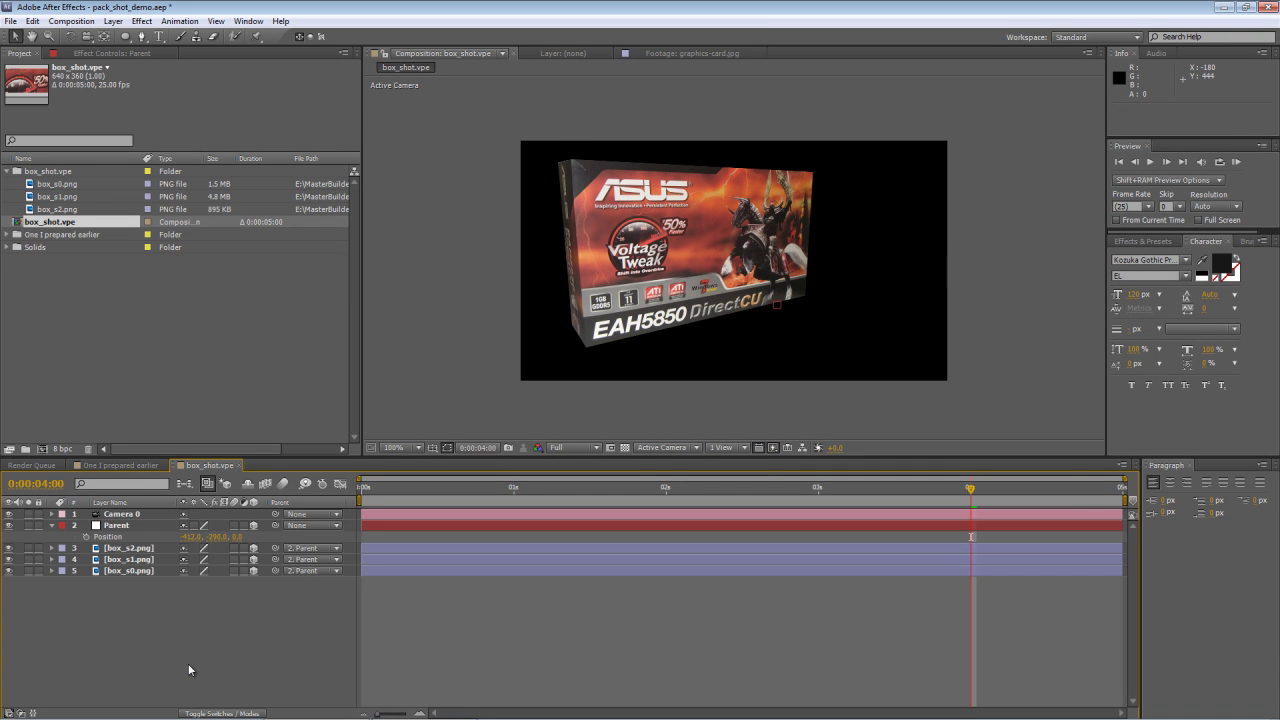
# Step: Keyframe the Parent's Position at 0:00:04:00, set its X to about 2528 at 0:00:00:00, and preview the slide
pyautogui.click(86, 537)
pyautogui.moveTo(386, 490); pyautogui.dragTo(318, 494)
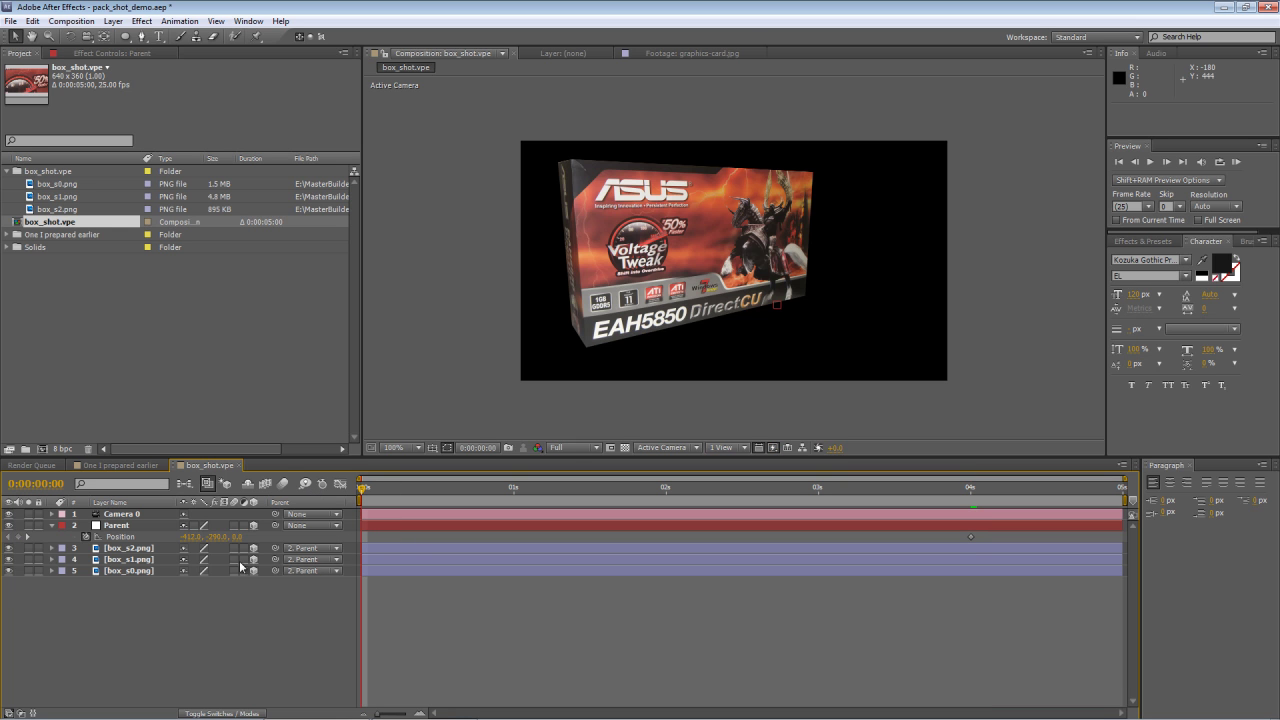
pyautogui.moveTo(195, 537); pyautogui.dragTo(361, 537)
pyautogui.press('space')
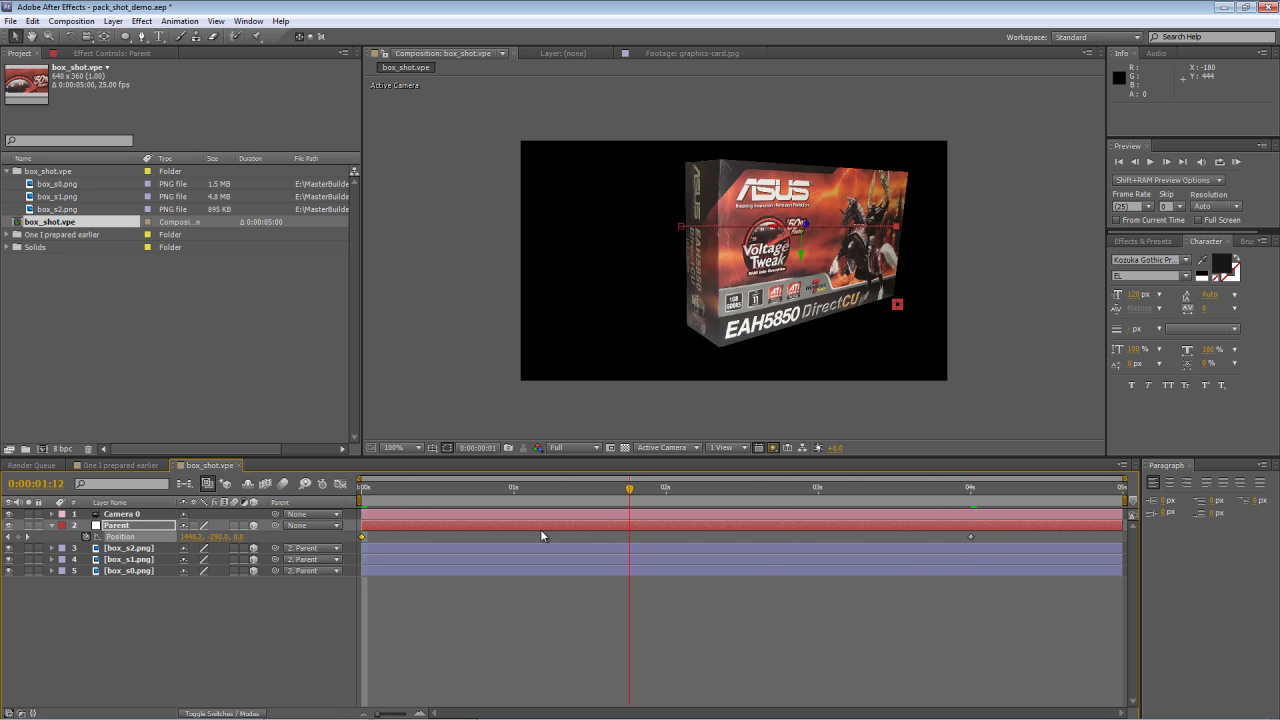
pyautogui.press('space')
# Step: Orbit Camera 0 to a higher angle, at about 745.6, -766.4, -4632.1, and preview the animation
pyautogui.click(123, 514)
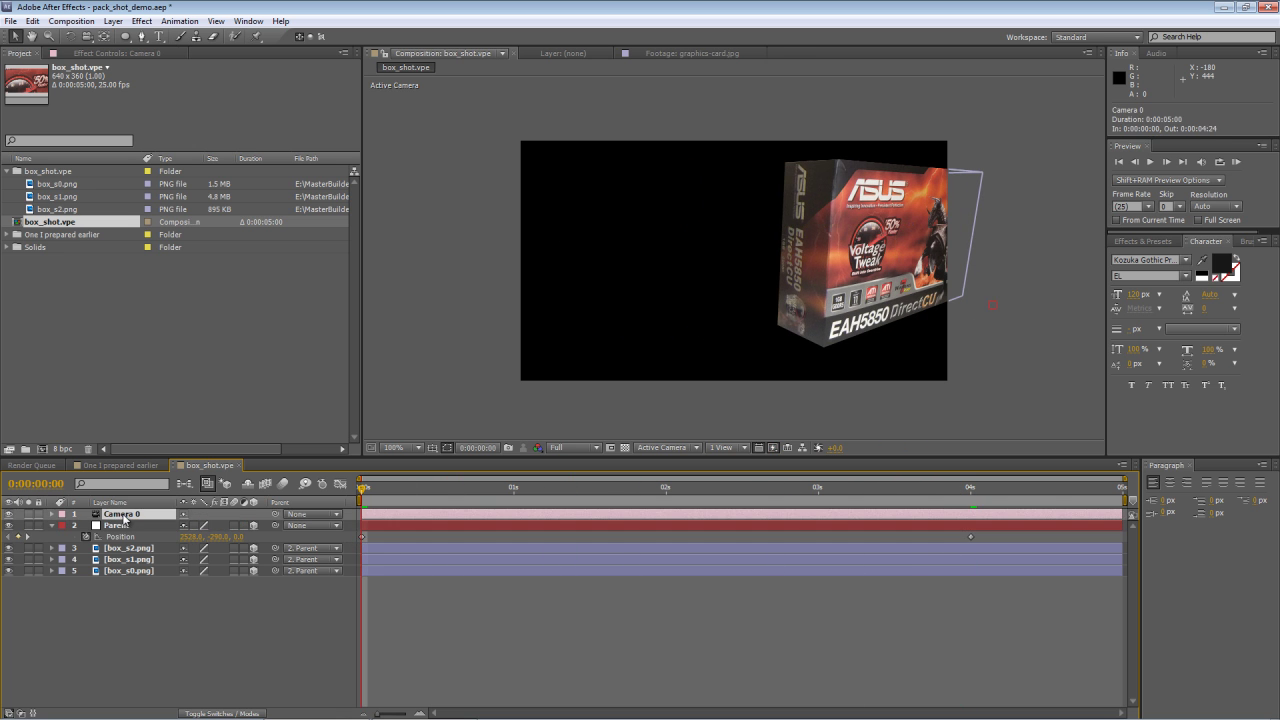
pyautogui.click(828, 203)
pyautogui.moveTo(828, 203); pyautogui.dragTo(816, 234)
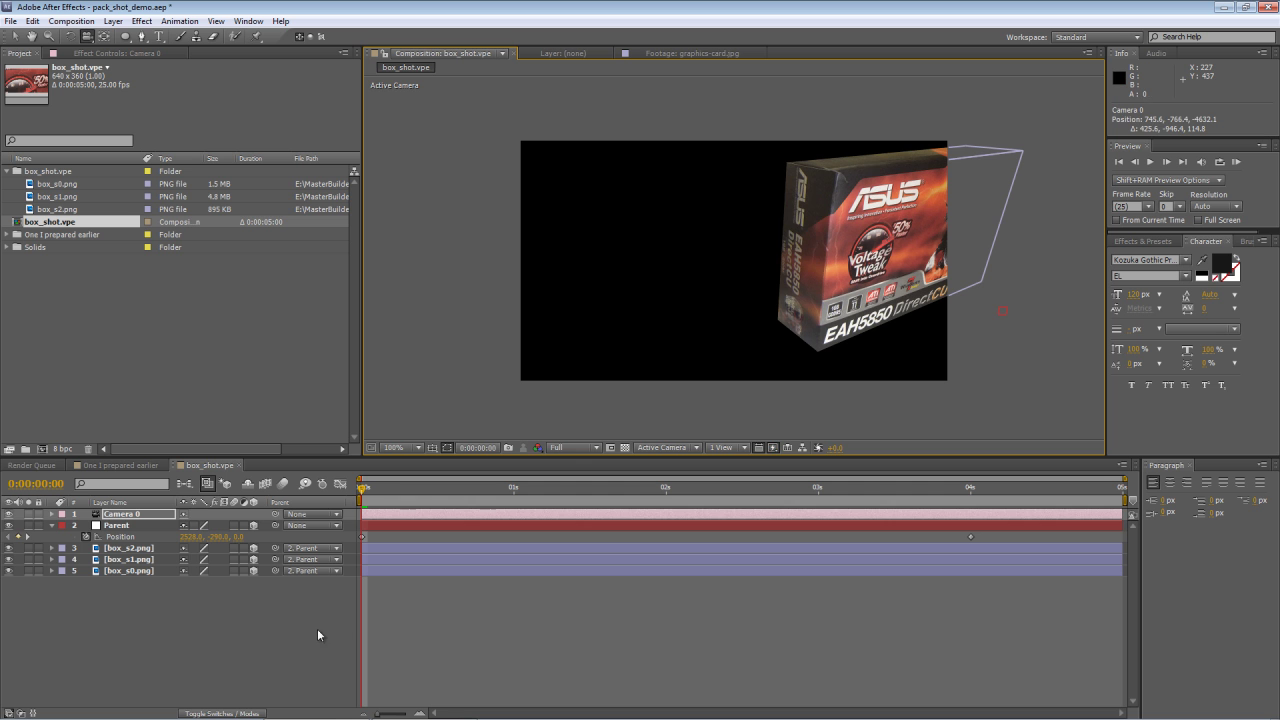
pyautogui.click(383, 508)
pyautogui.moveTo(363, 490); pyautogui.dragTo(1113, 505)
pyautogui.press('space')
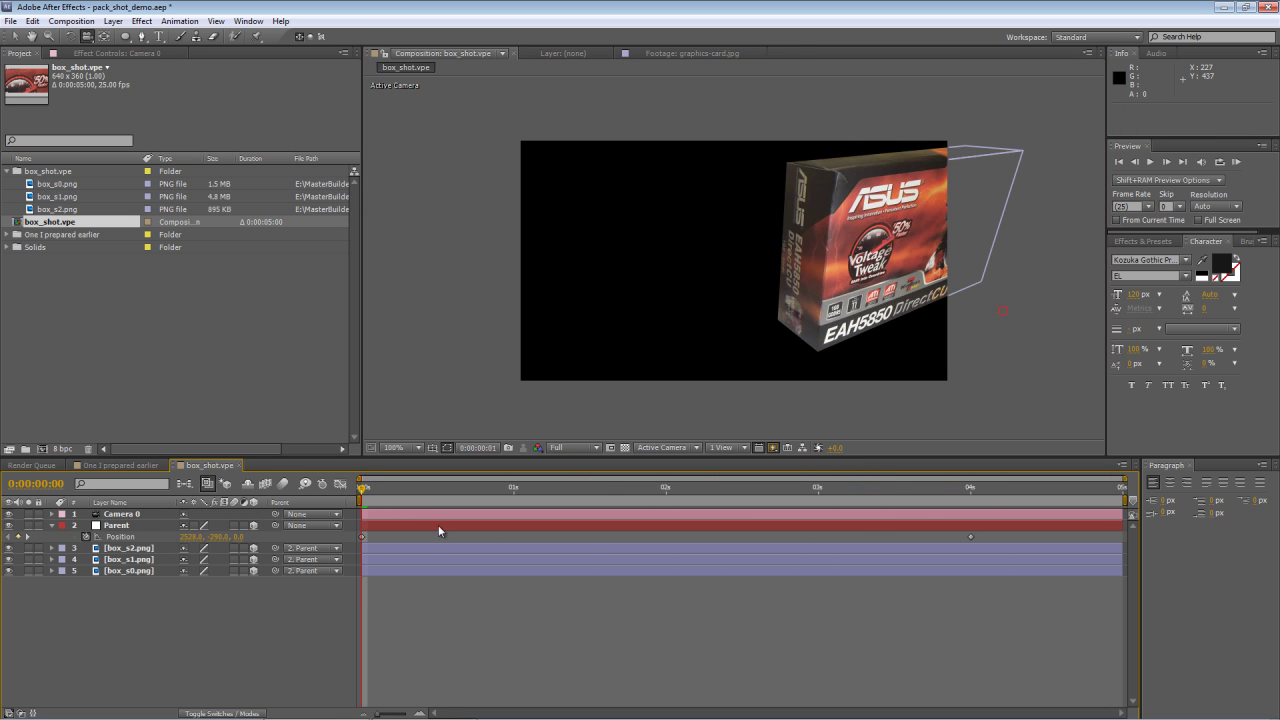
# Step: At 0:00:04:00, add a white Spot light named Light 1 with 100% intensity, 120° cone angle and 50% cone feather
pyautogui.press('Home')
pyautogui.press('k')
pyautogui.click(113, 20)
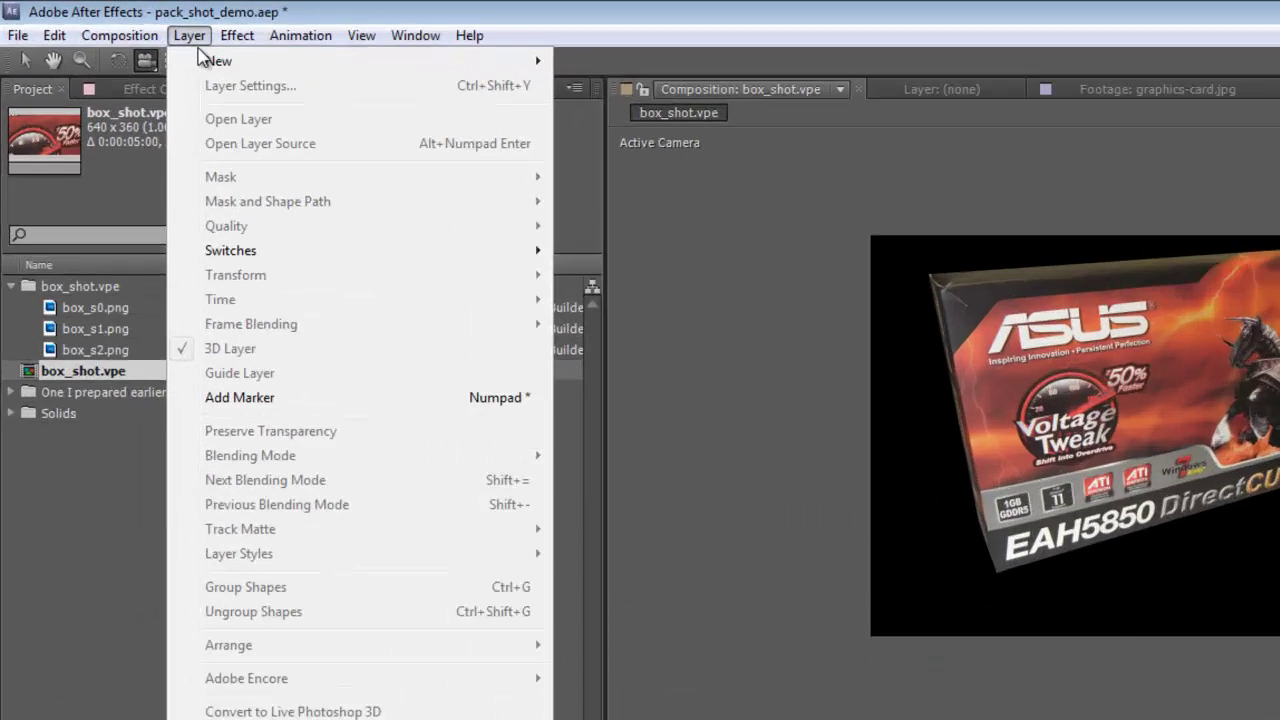
pyautogui.moveTo(215, 61)
pyautogui.click(780, 110)
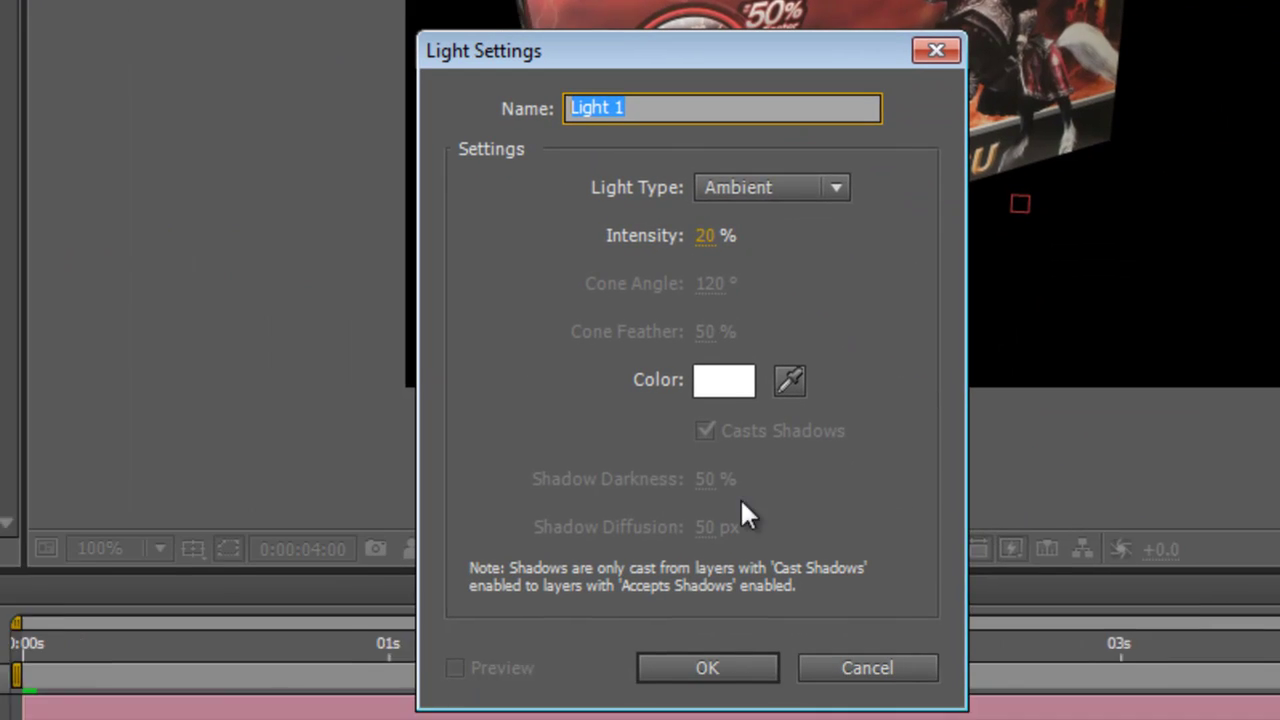
pyautogui.click(762, 180)
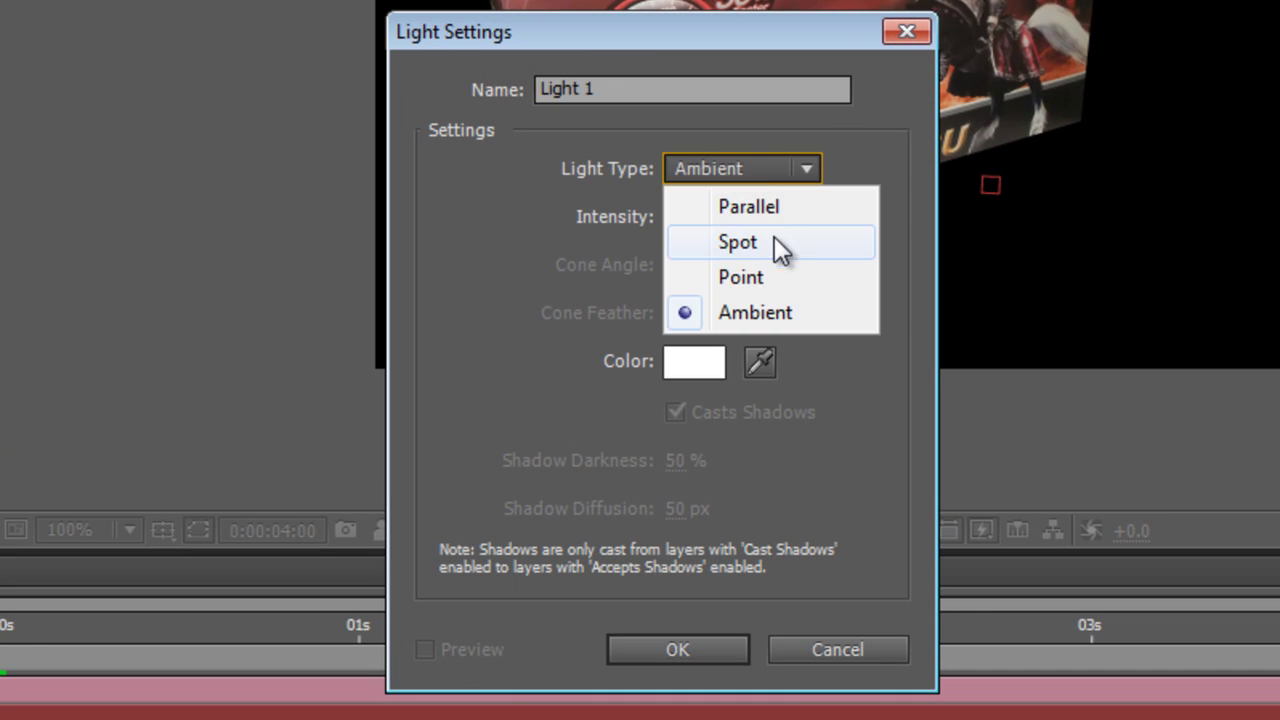
pyautogui.click(801, 258)
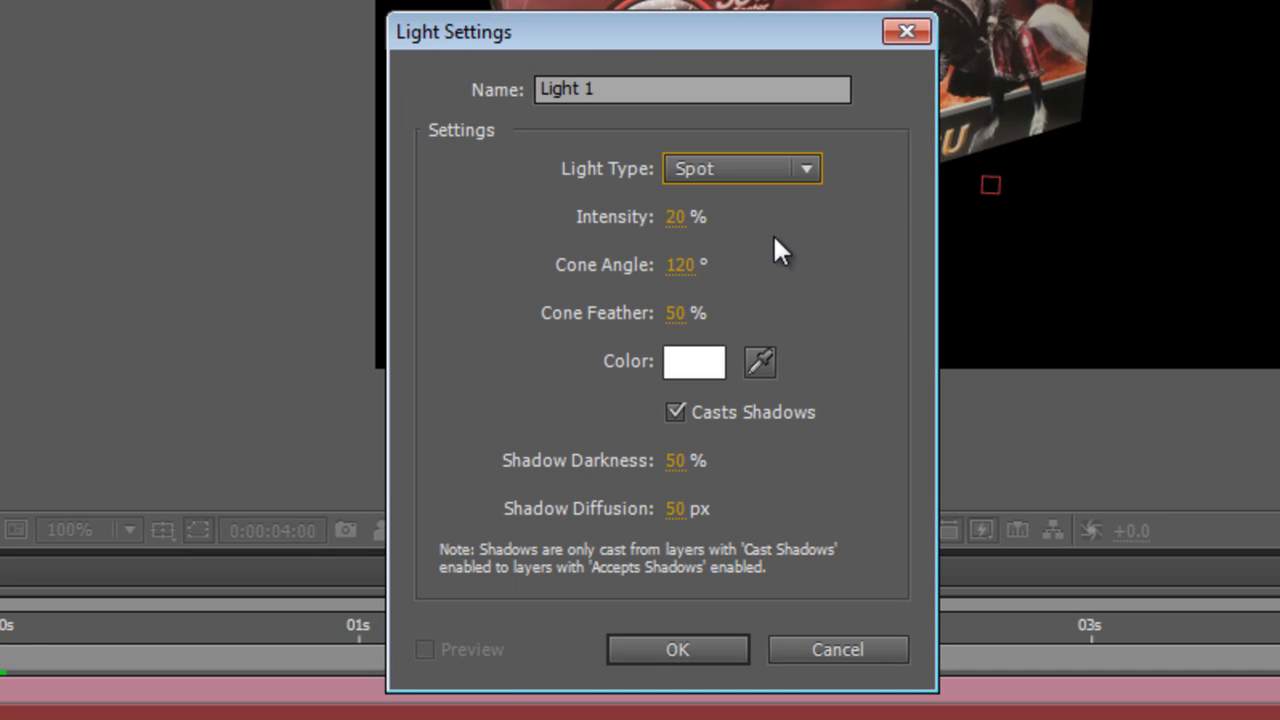
pyautogui.click(677, 217)
pyautogui.write('100')
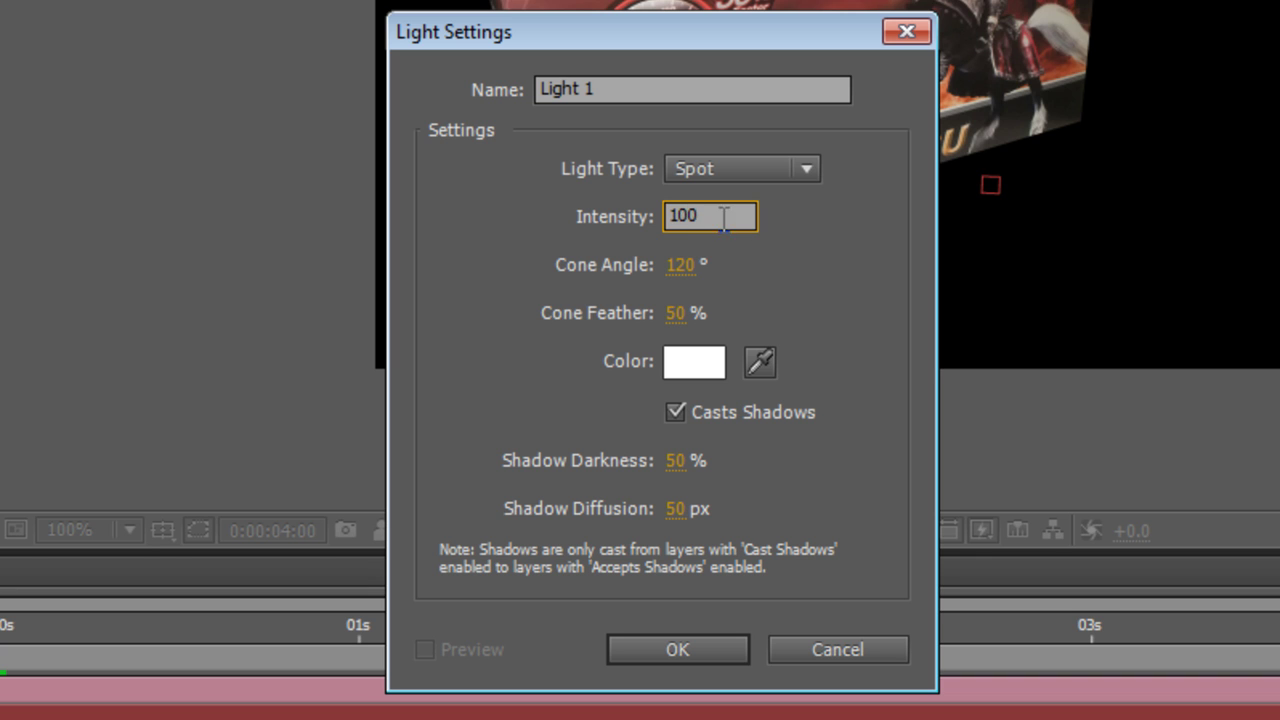
pyautogui.press('Return')
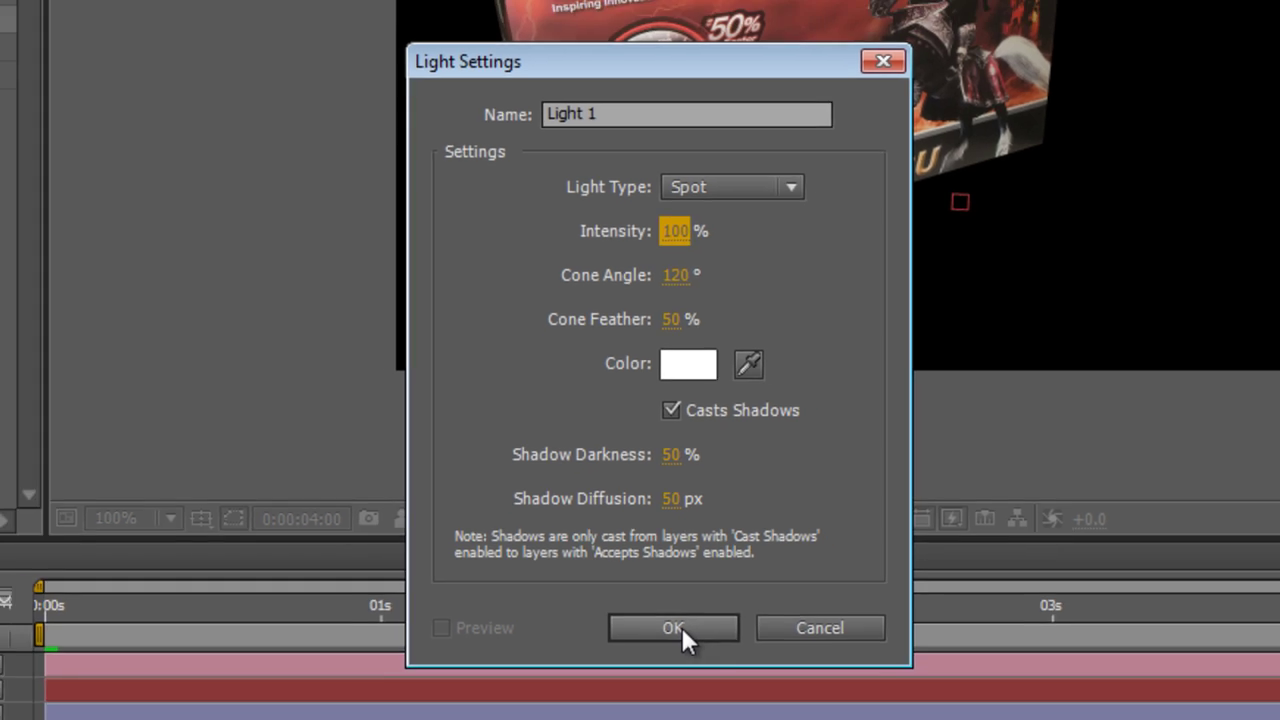
pyautogui.click(677, 649)
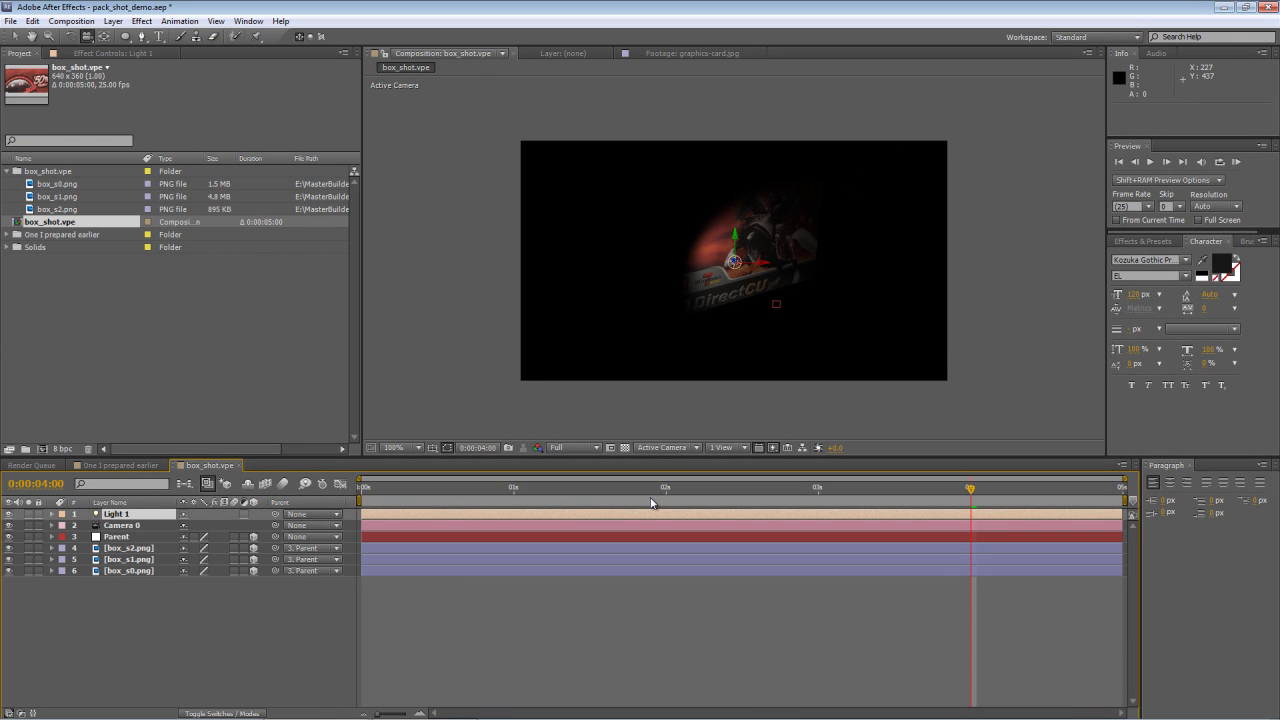
# Step: Move Light 1 to about 1200.4, -432.3, -1052.1 and aim its point of interest at about 290.5, -333.6, -67.3
pyautogui.click(108, 655)
pyautogui.click(143, 515)
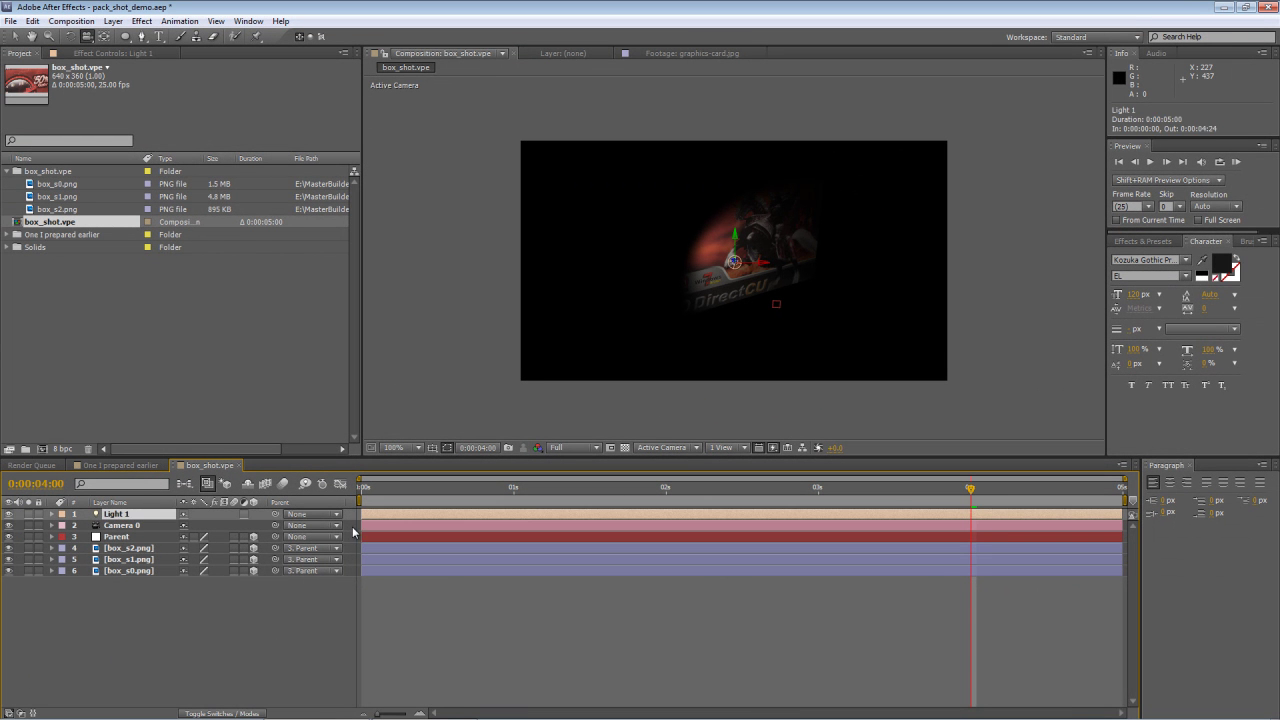
pyautogui.moveTo(969, 492)
pyautogui.mouseDown()
pyautogui.moveTo(950, 492)
pyautogui.moveTo(970, 492)
pyautogui.mouseUp()
pyautogui.click(52, 514)
pyautogui.click(63, 525)
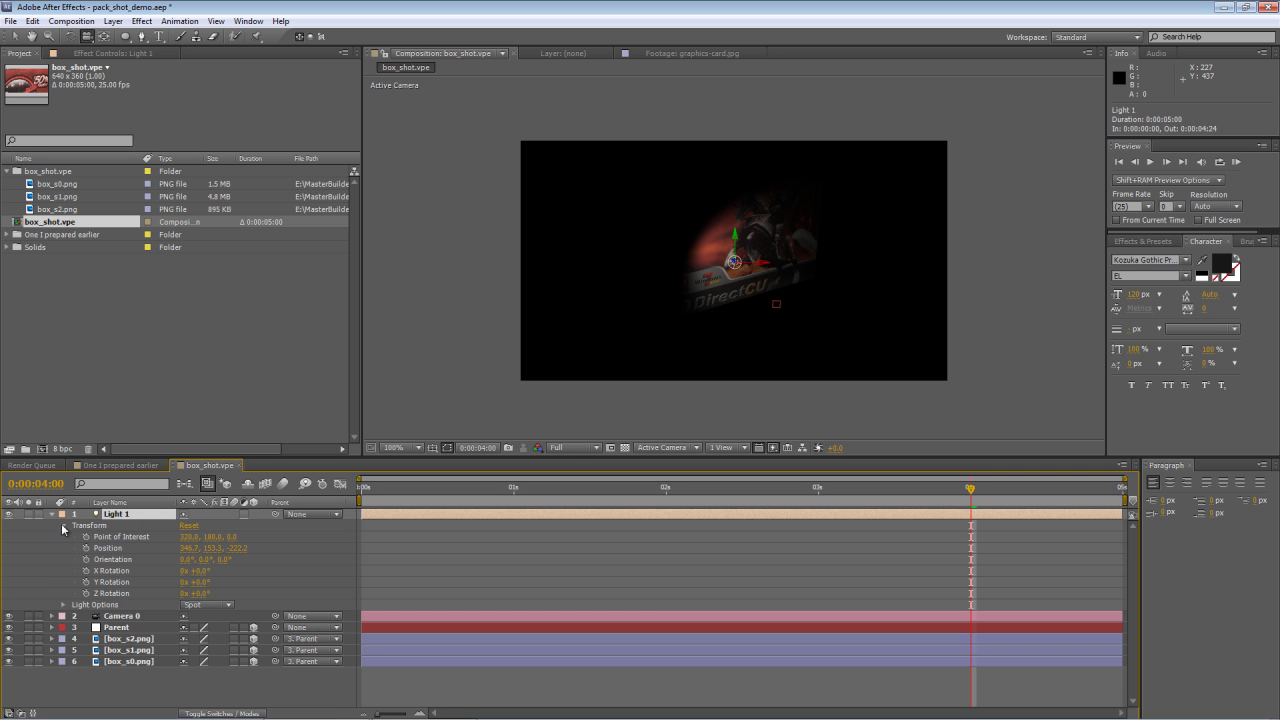
pyautogui.moveTo(190, 549); pyautogui.dragTo(377, 559)
pyautogui.moveTo(206, 550); pyautogui.dragTo(343, 546)
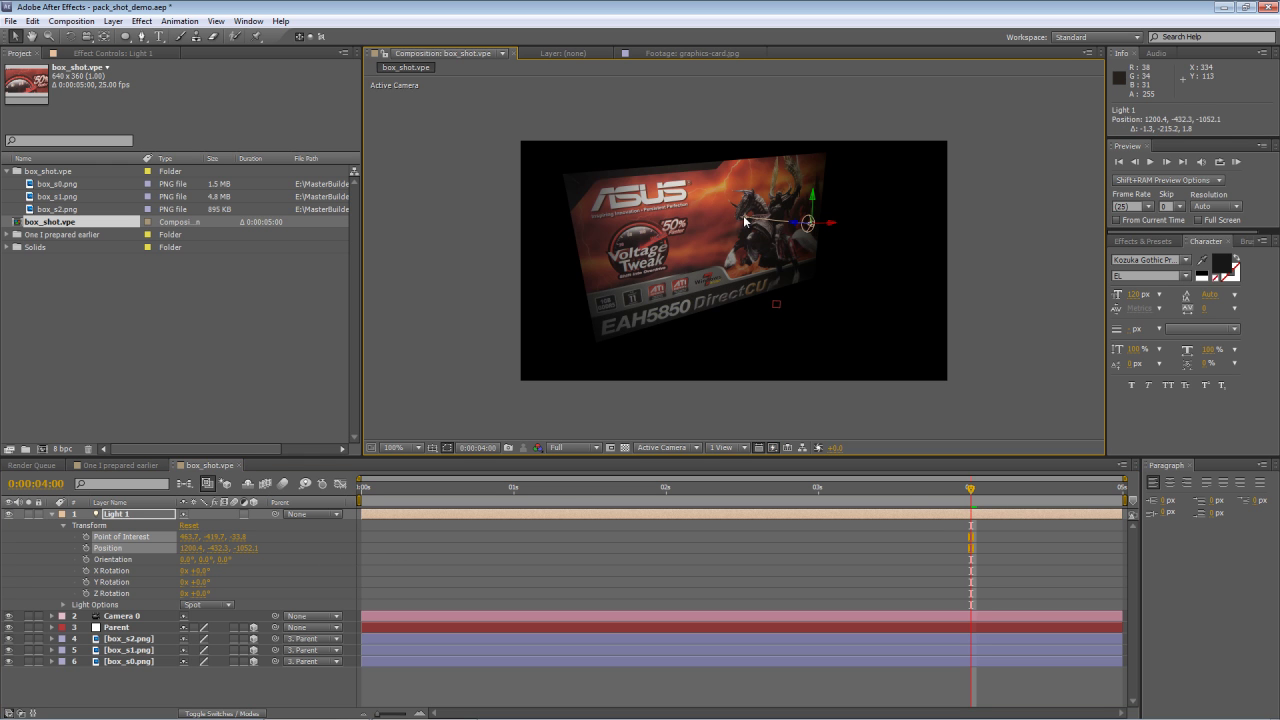
pyautogui.moveTo(747, 215)
pyautogui.mouseDown()
pyautogui.moveTo(755, 232)
pyautogui.moveTo(716, 222)
pyautogui.moveTo(732, 226)
pyautogui.mouseUp()
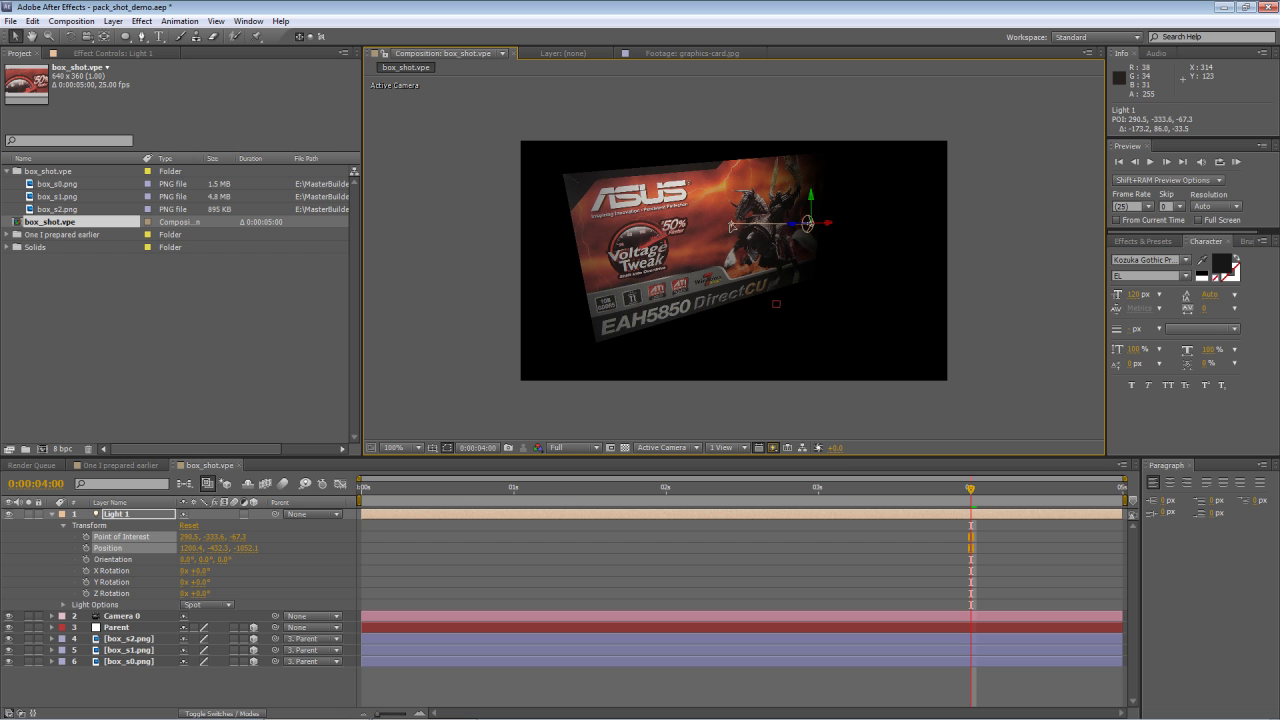
pyautogui.click(329, 549)
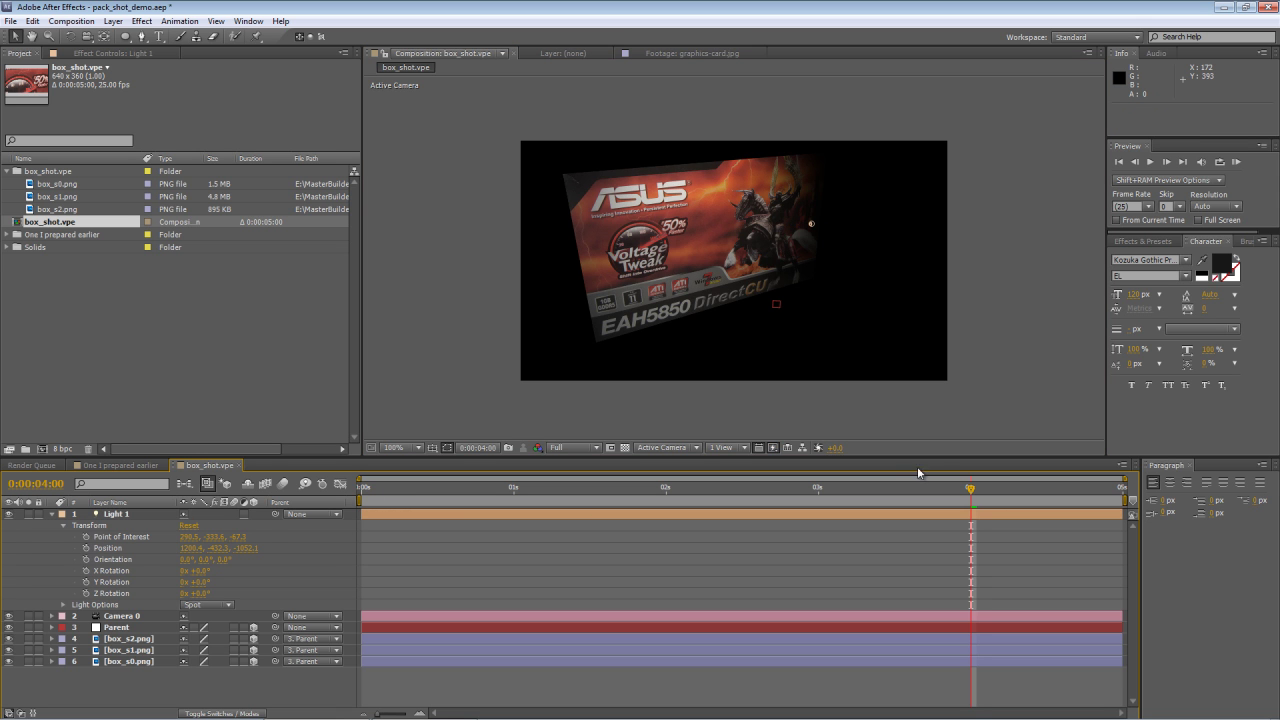
pyautogui.moveTo(970, 492); pyautogui.dragTo(971, 537)
# Step: Add a white Ambient light named Light 2 with 25% intensity, and collapse Light 1's properties
pyautogui.click(112, 21)
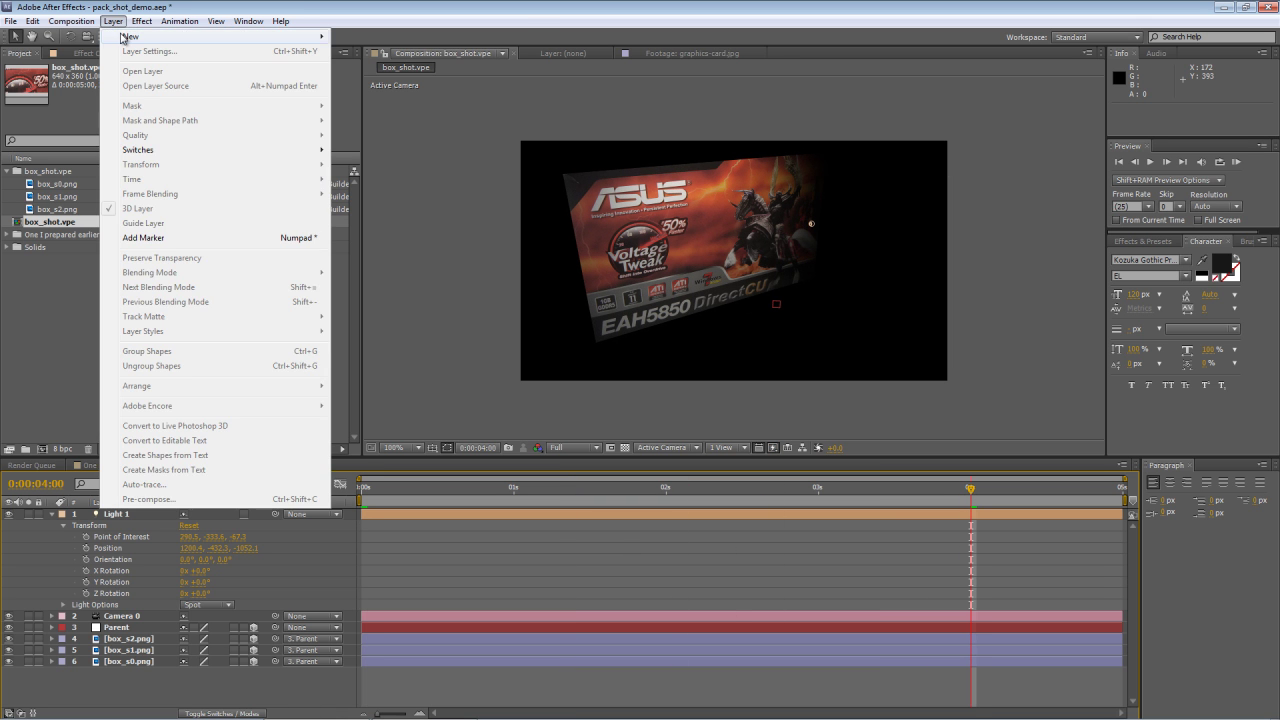
pyautogui.moveTo(140, 34)
pyautogui.click(380, 63)
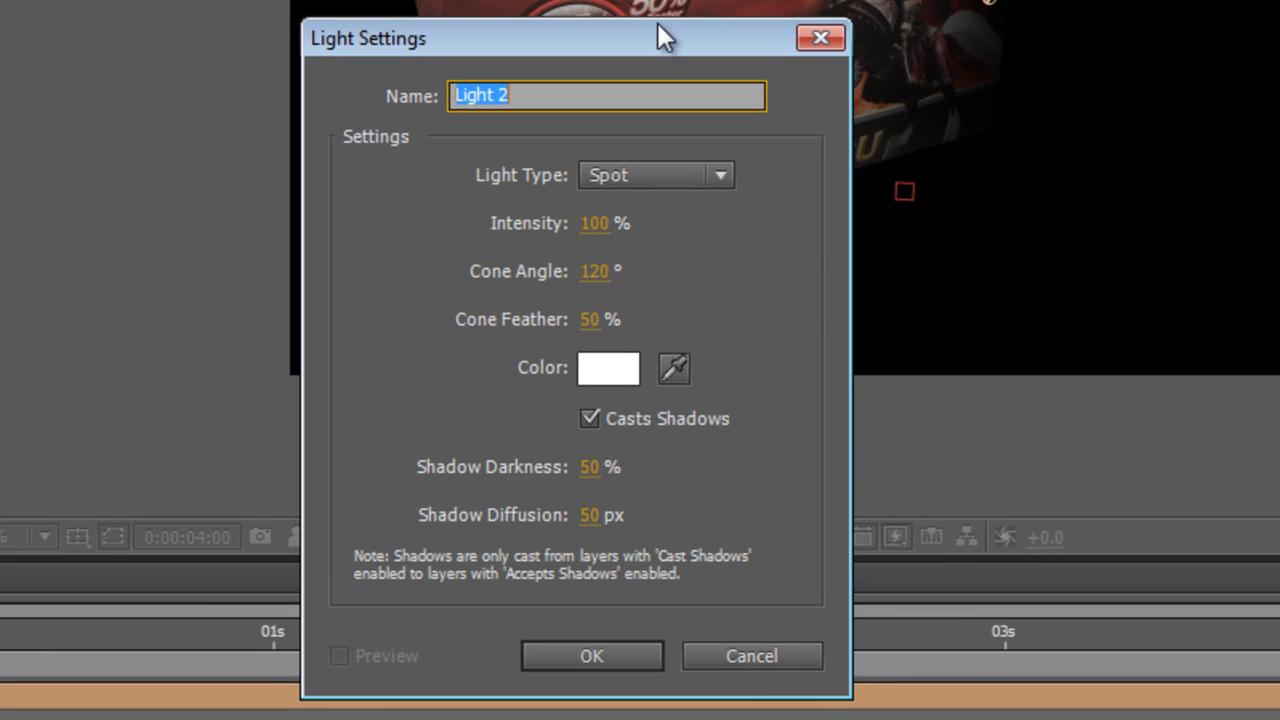
pyautogui.click(665, 170)
pyautogui.click(672, 308)
pyautogui.moveTo(592, 224); pyautogui.dragTo(480, 234)
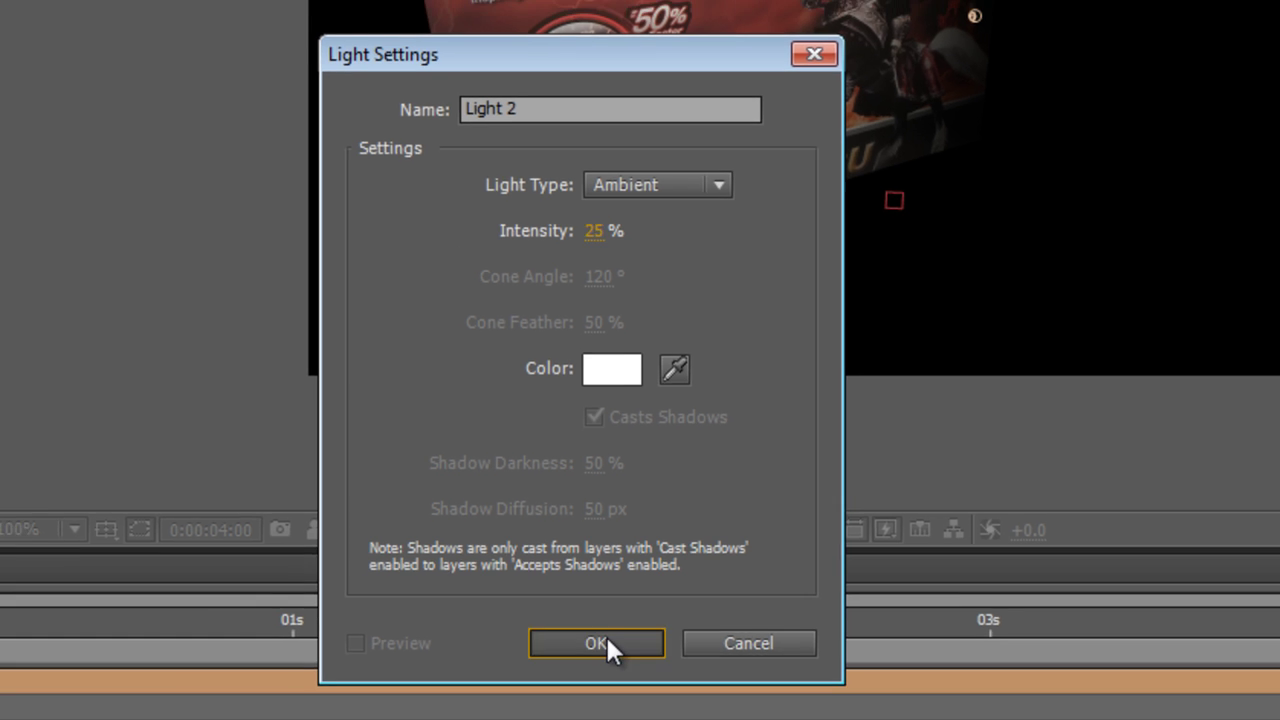
pyautogui.click(592, 656)
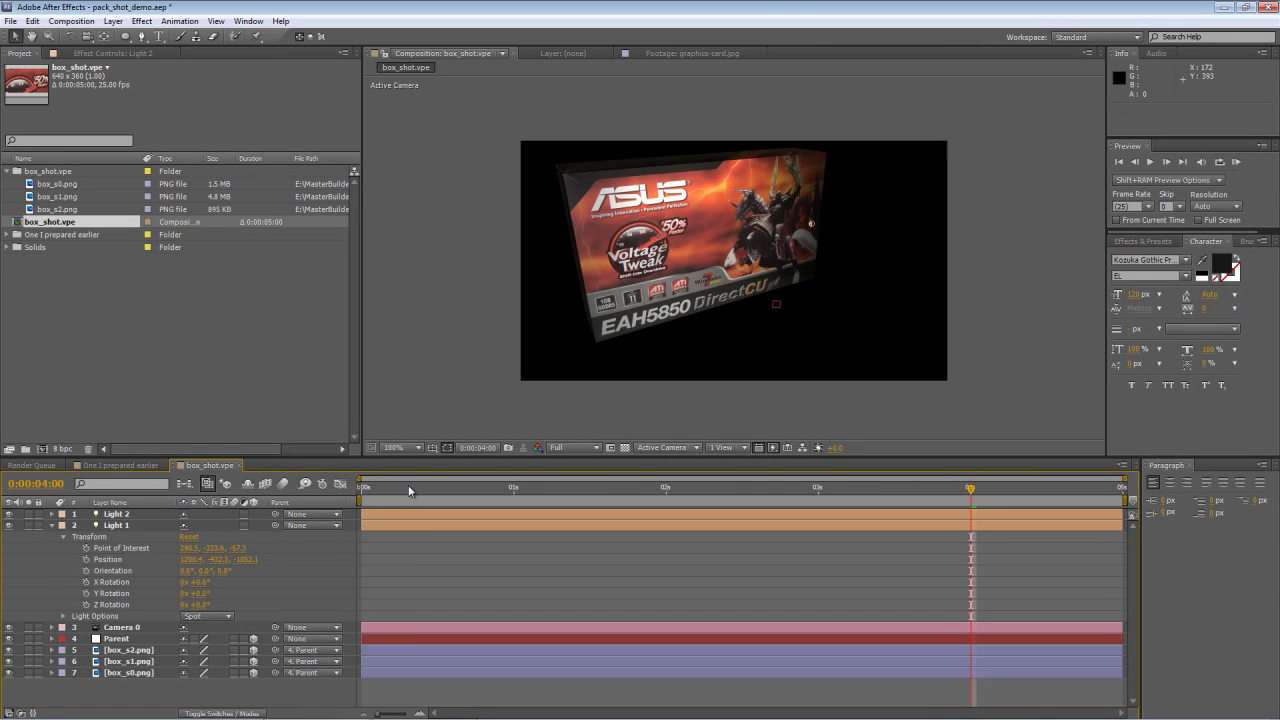
pyautogui.moveTo(409, 490); pyautogui.dragTo(412, 530)
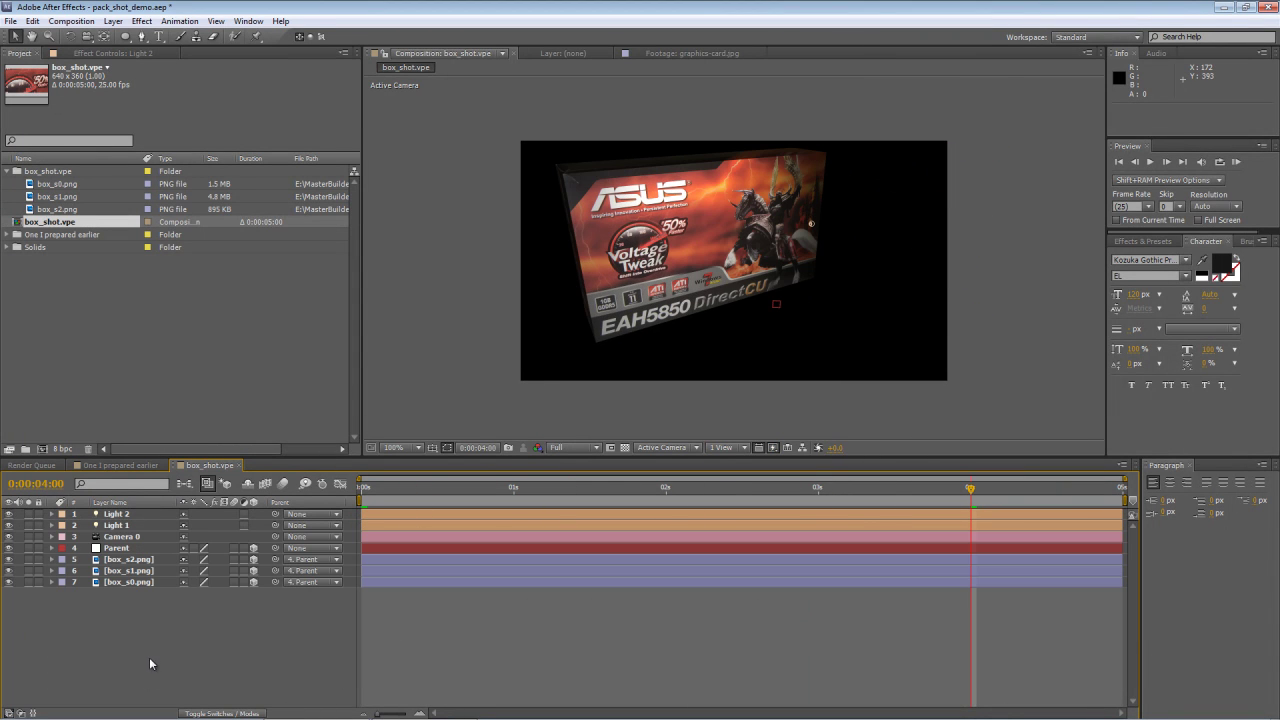
# Step: Create a black 640 x 360 px solid layer named Background Solid
pyautogui.rightClick(105, 627)
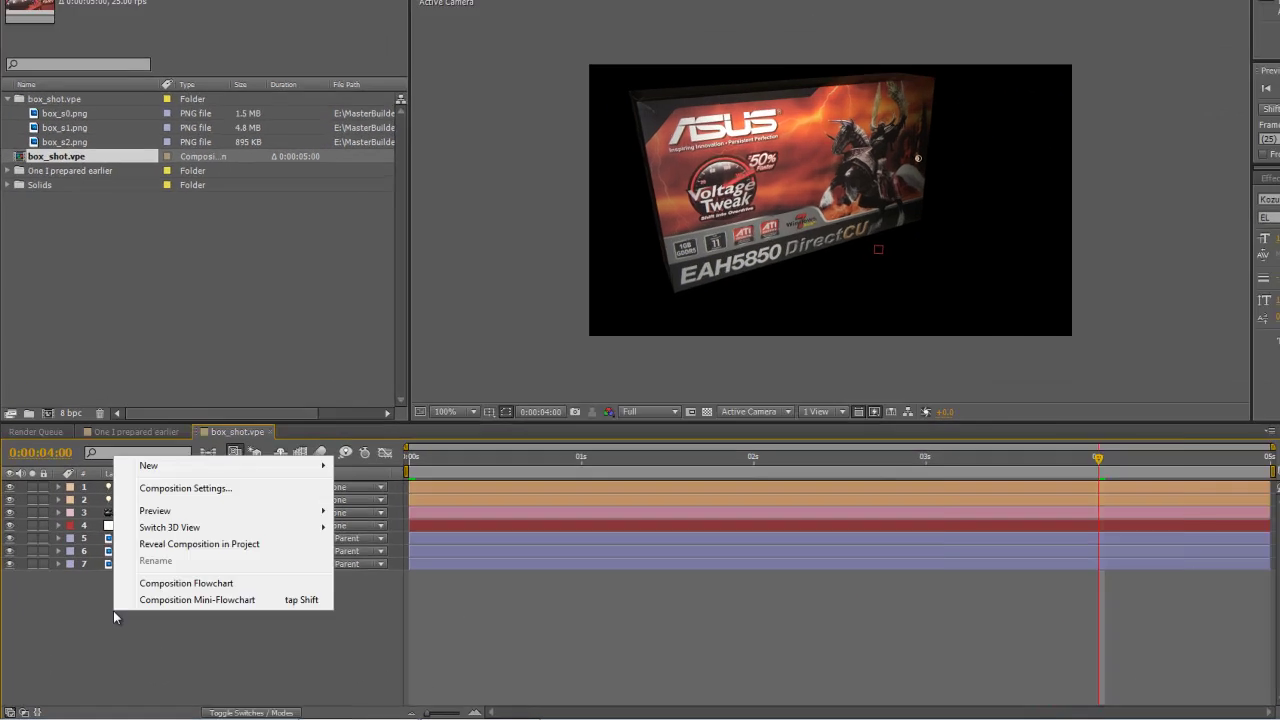
pyautogui.moveTo(148, 465)
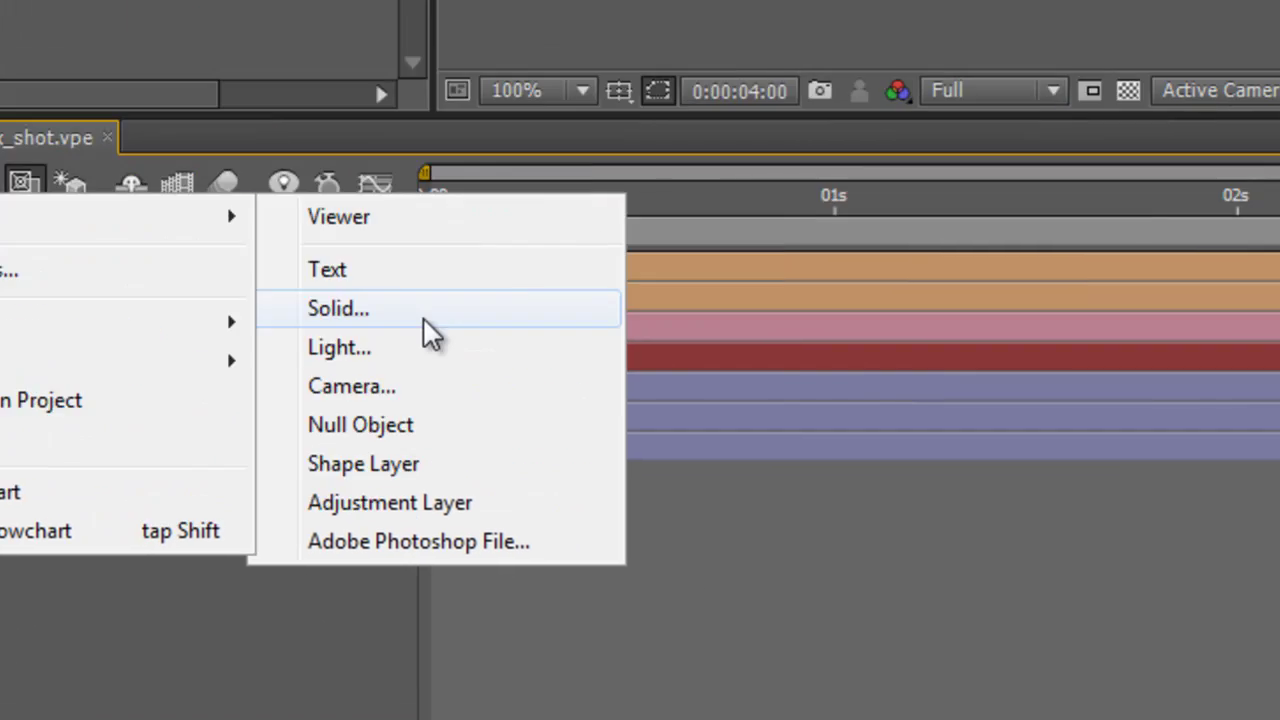
pyautogui.click(950, 220)
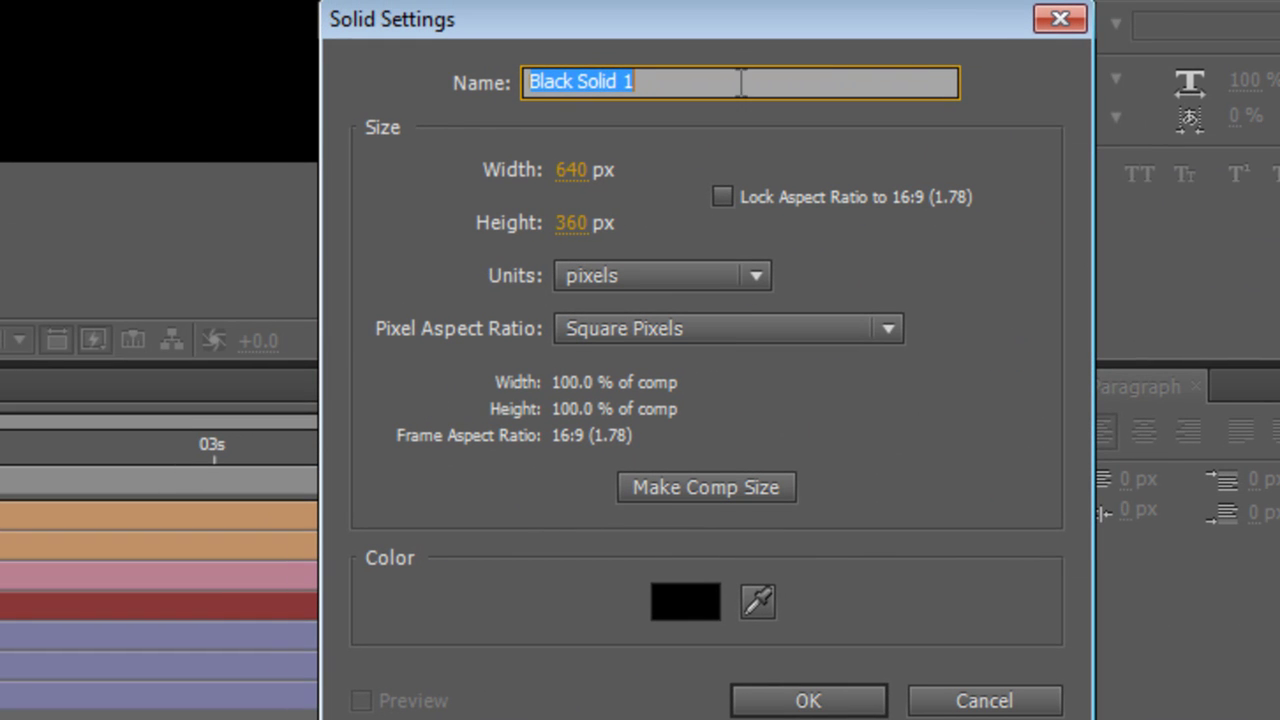
pyautogui.write('Backgrou')
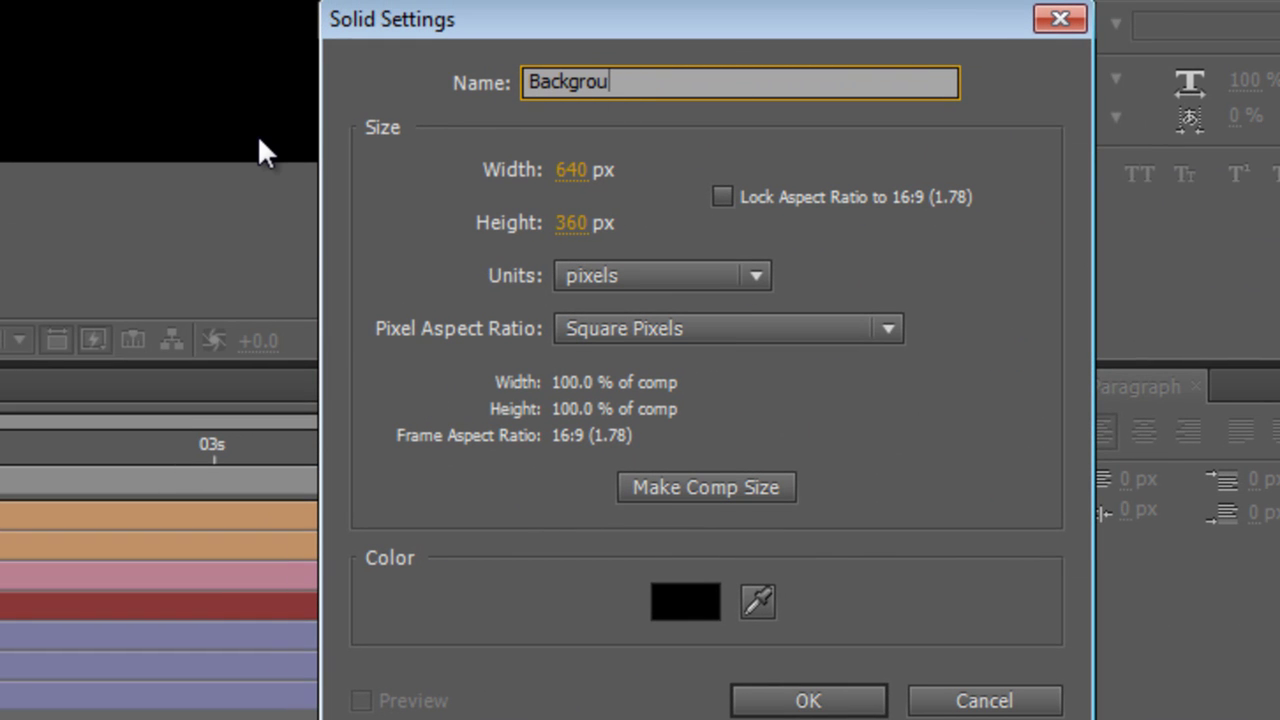
pyautogui.write('nd SOlid')
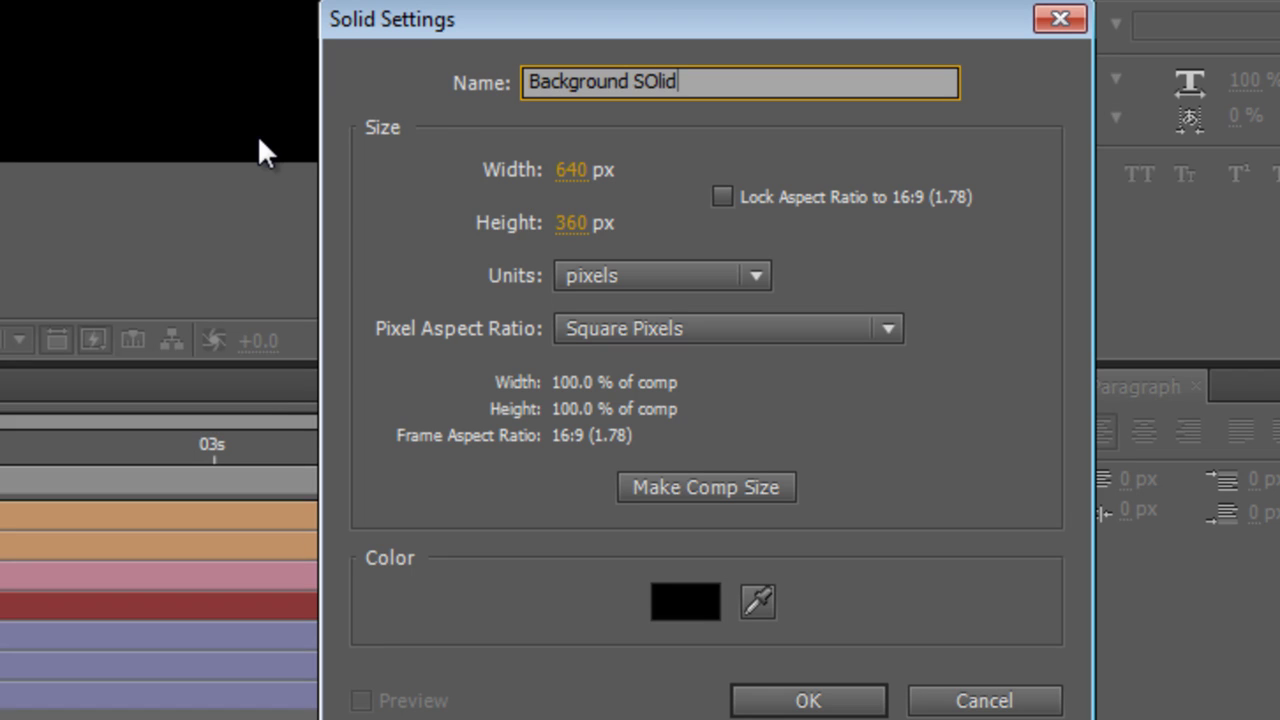
pyautogui.press('BackSpace')
pyautogui.press('BackSpace')
pyautogui.press('BackSpace')
pyautogui.click(812, 701)
# Step: Apply the 4-Color Gradient effect to Background Solid and place that layer beneath all the others
pyautogui.click(925, 100)
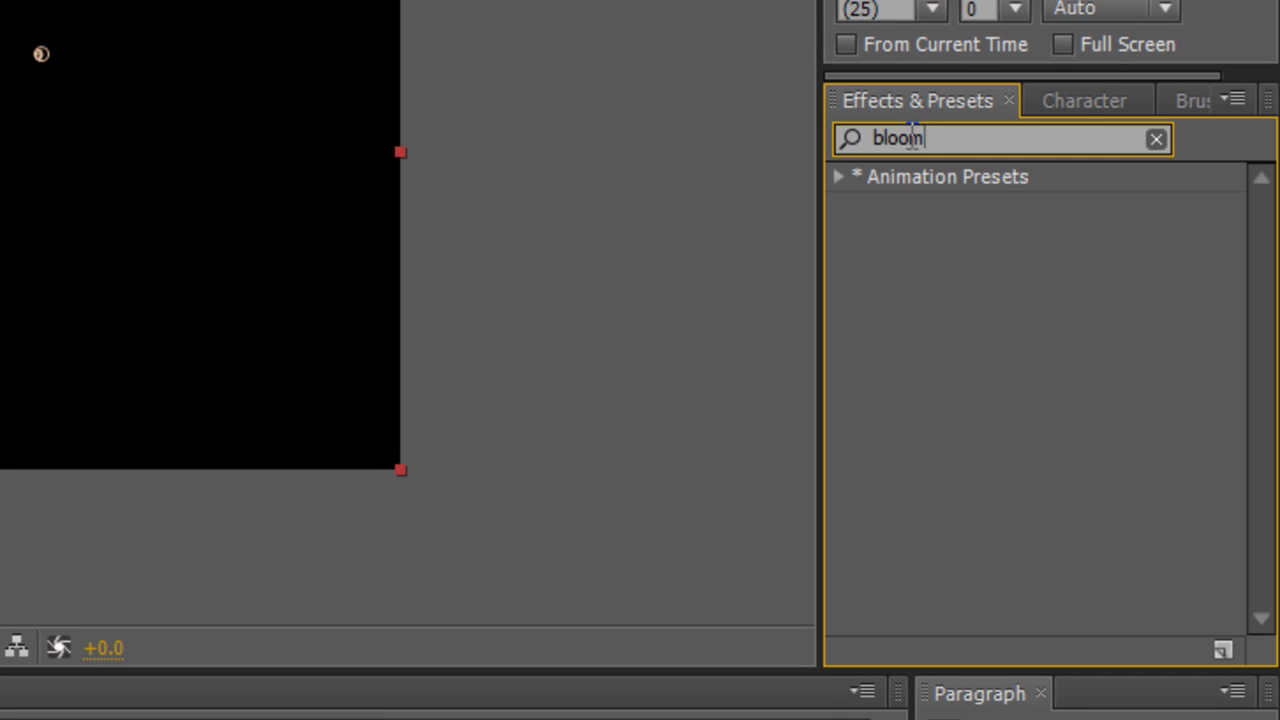
pyautogui.doubleClick(913, 140)
pyautogui.write('4-col')
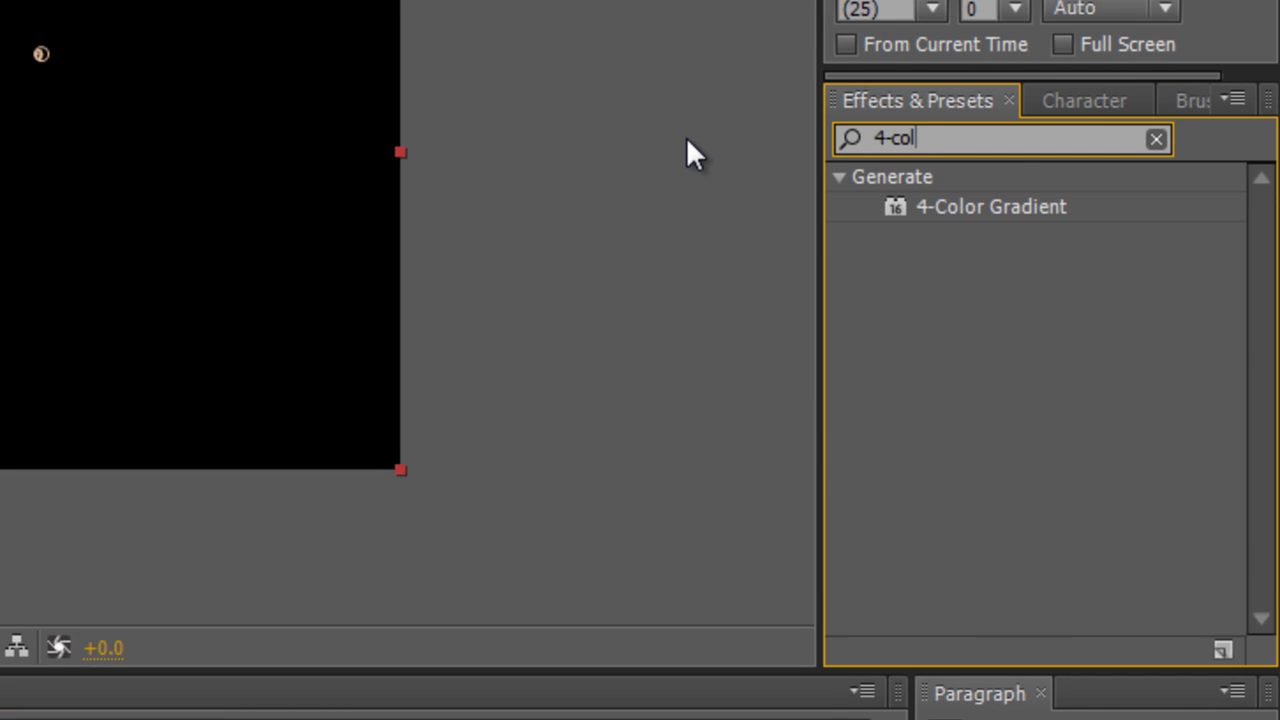
pyautogui.click(945, 206)
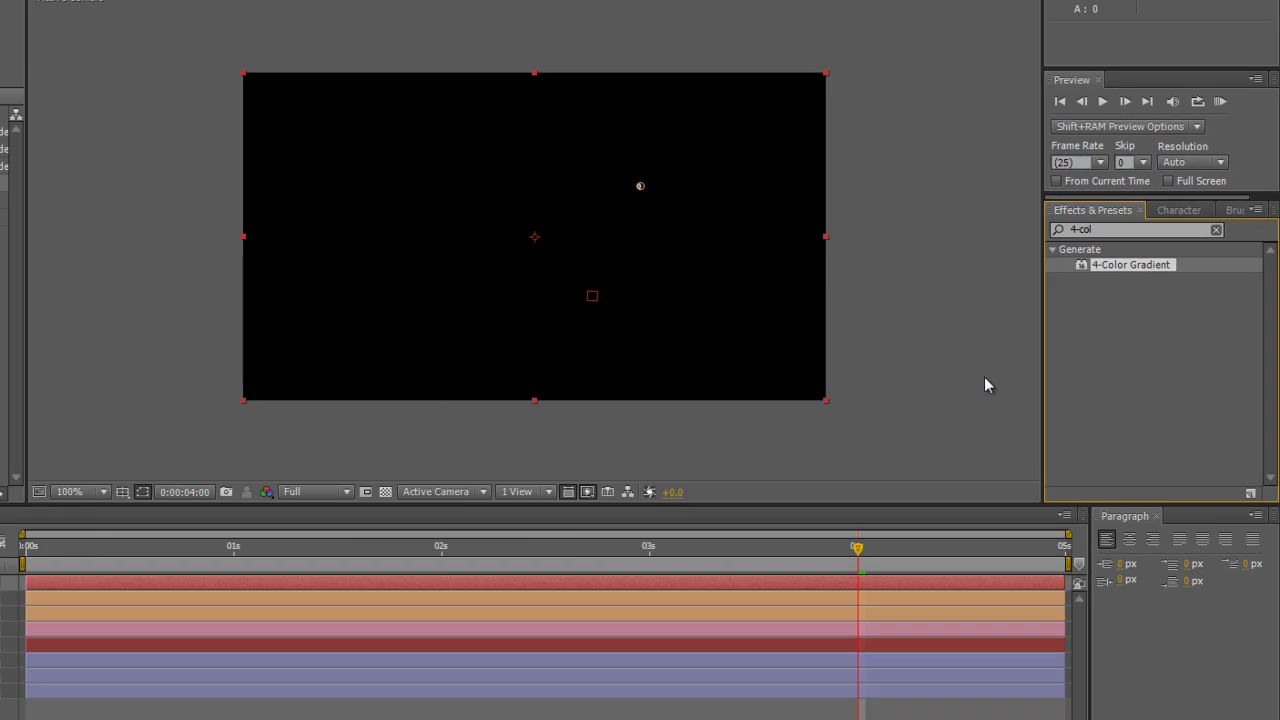
pyautogui.moveTo(984, 385); pyautogui.dragTo(0, 591)
pyautogui.moveTo(140, 519); pyautogui.dragTo(147, 608)
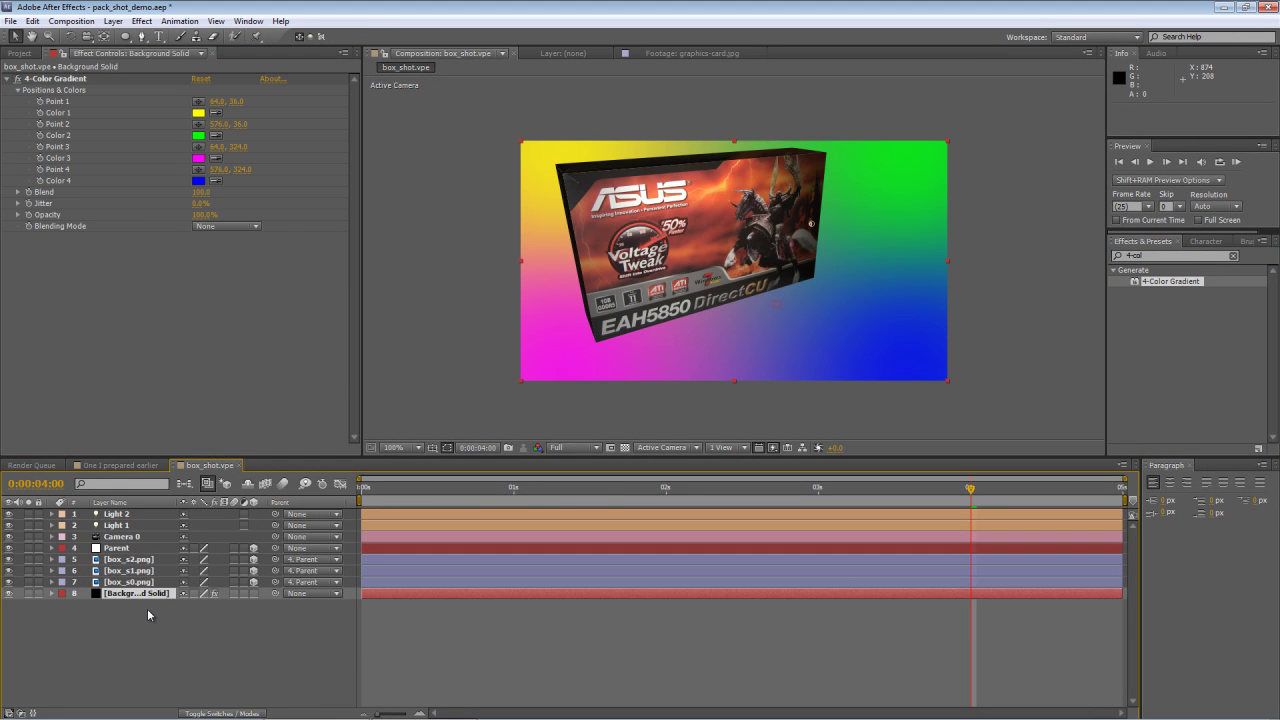
# Step: Recolor the background gradient with dark red for Color 1, brown 5C3400 for Color 2, red for Color 3 and black for Color 4
pyautogui.click(156, 624)
pyautogui.click(130, 595)
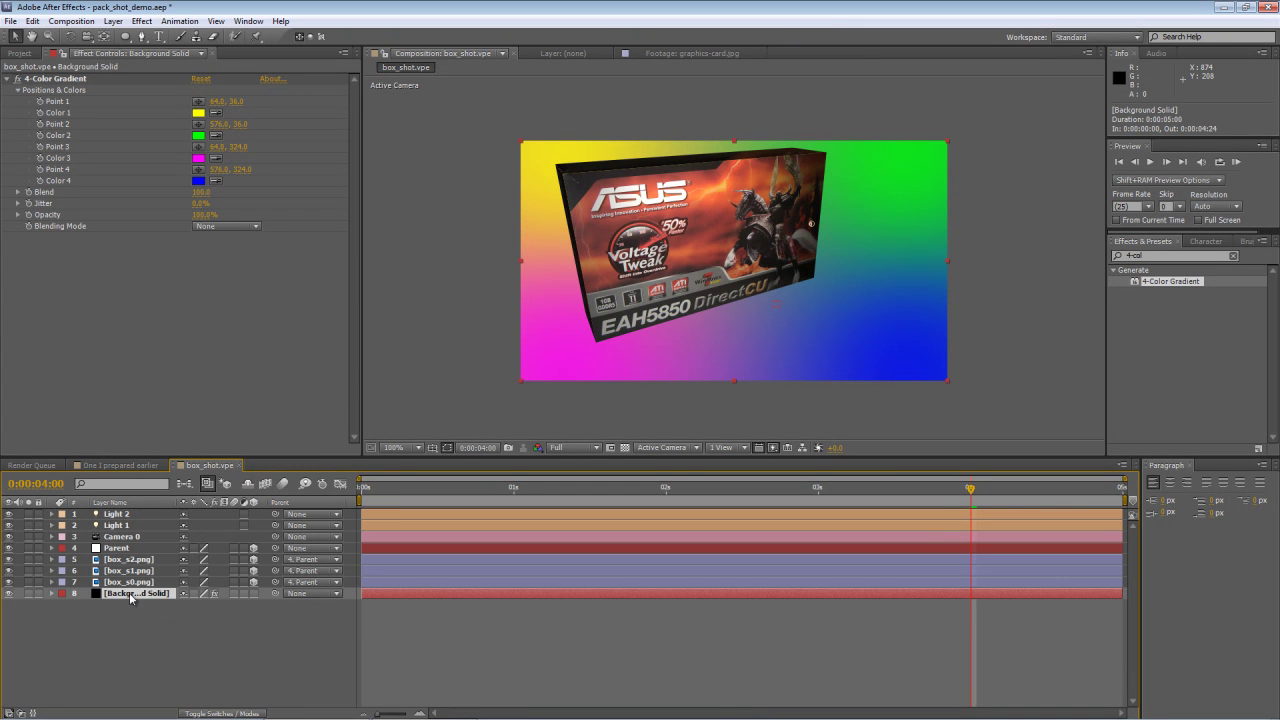
pyautogui.click(215, 113)
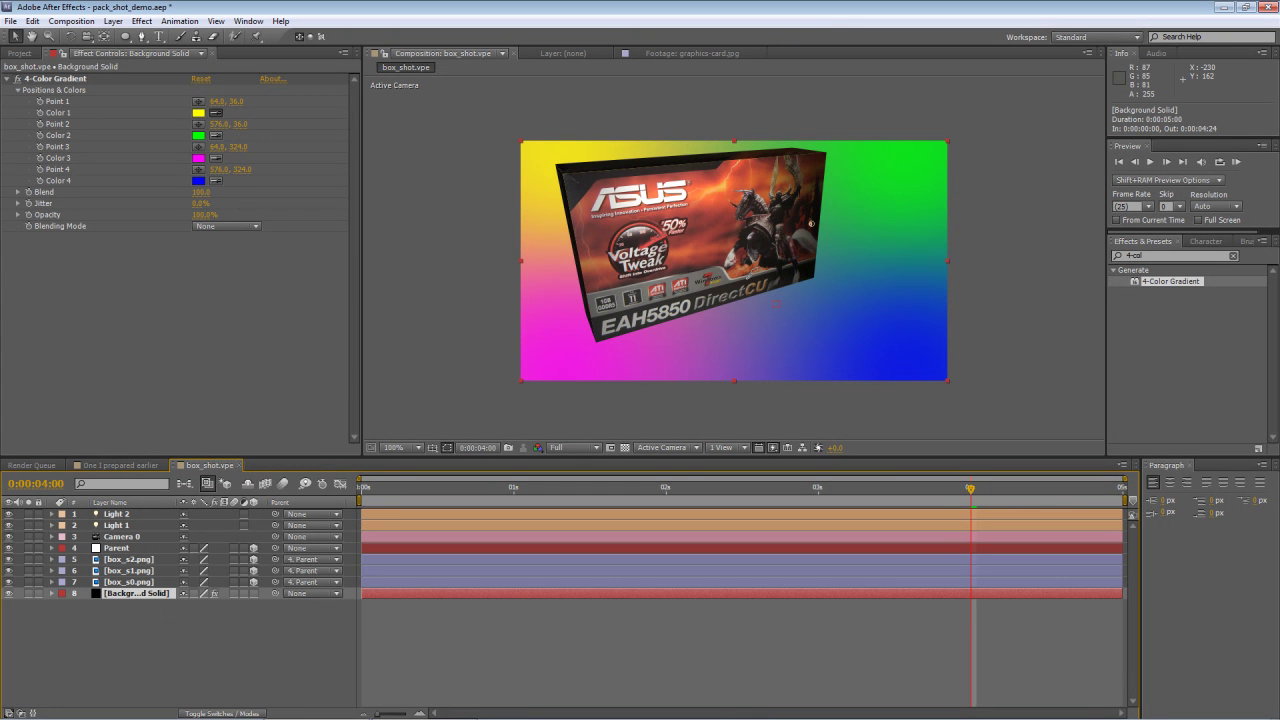
pyautogui.click(776, 160)
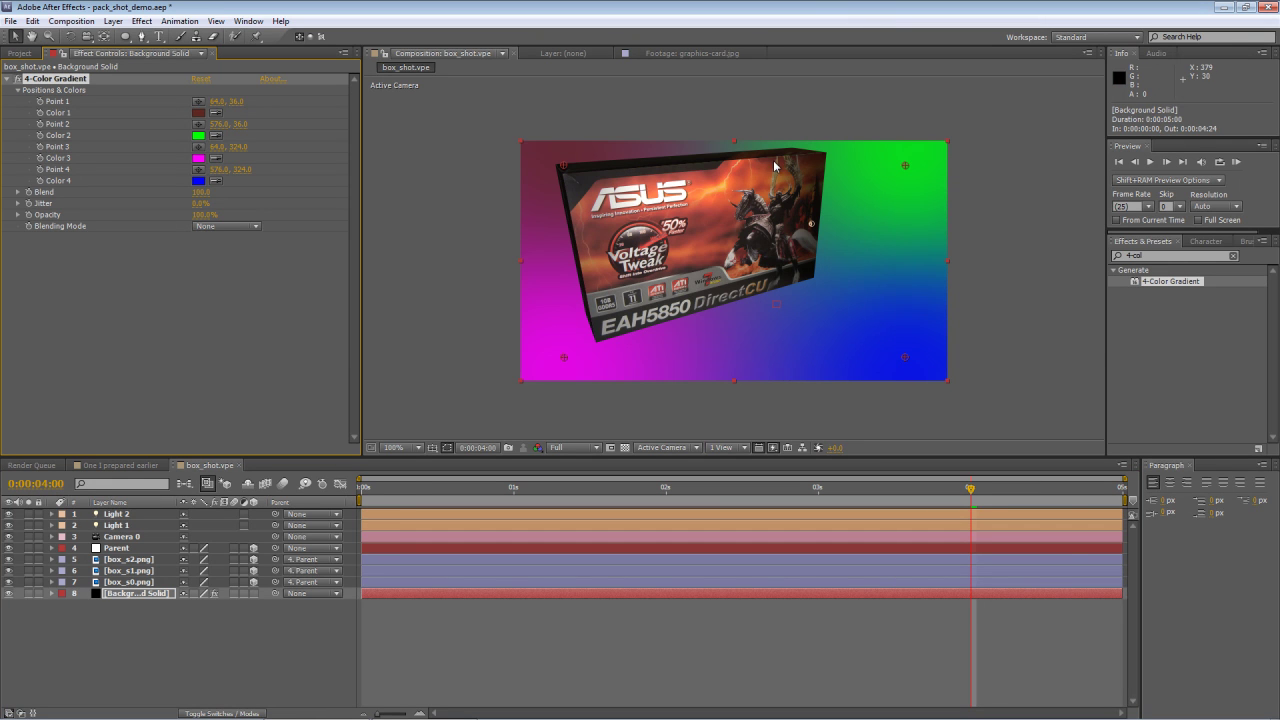
pyautogui.click(205, 115)
pyautogui.moveTo(851, 626)
pyautogui.mouseDown()
pyautogui.moveTo(911, 574)
pyautogui.moveTo(912, 644)
pyautogui.moveTo(919, 630)
pyautogui.mouseUp()
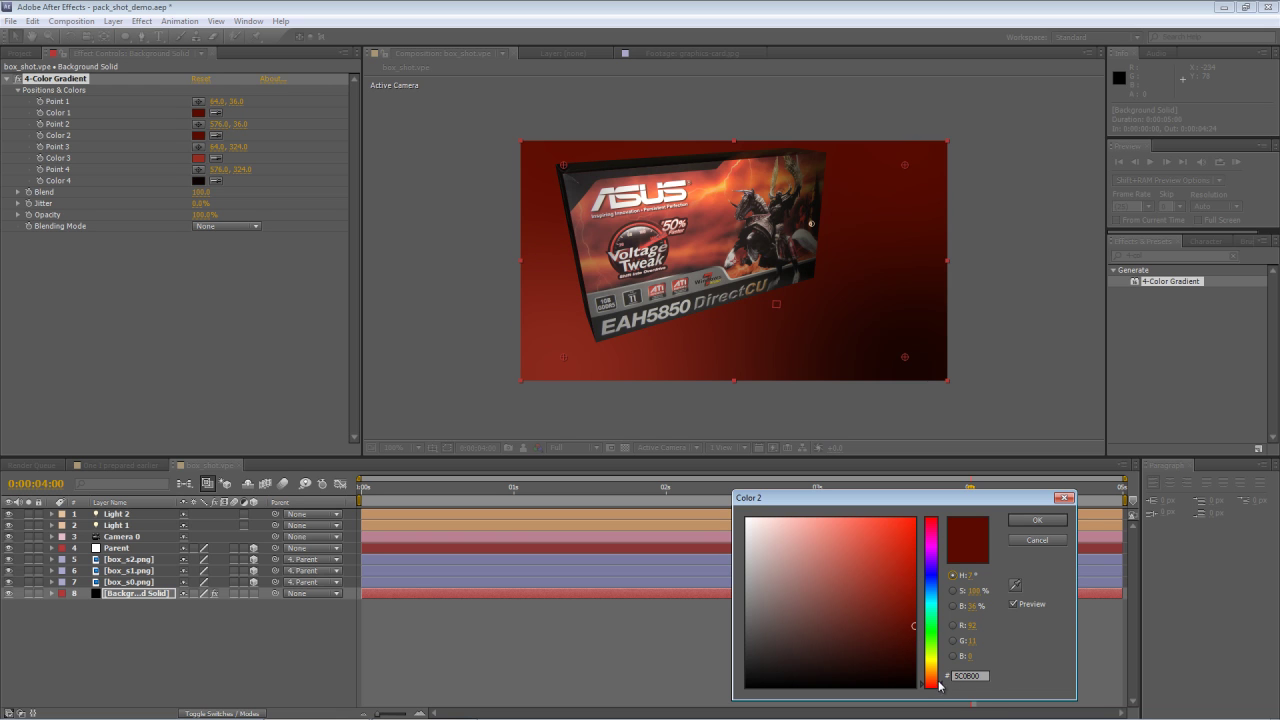
pyautogui.moveTo(933, 678); pyautogui.dragTo(937, 671)
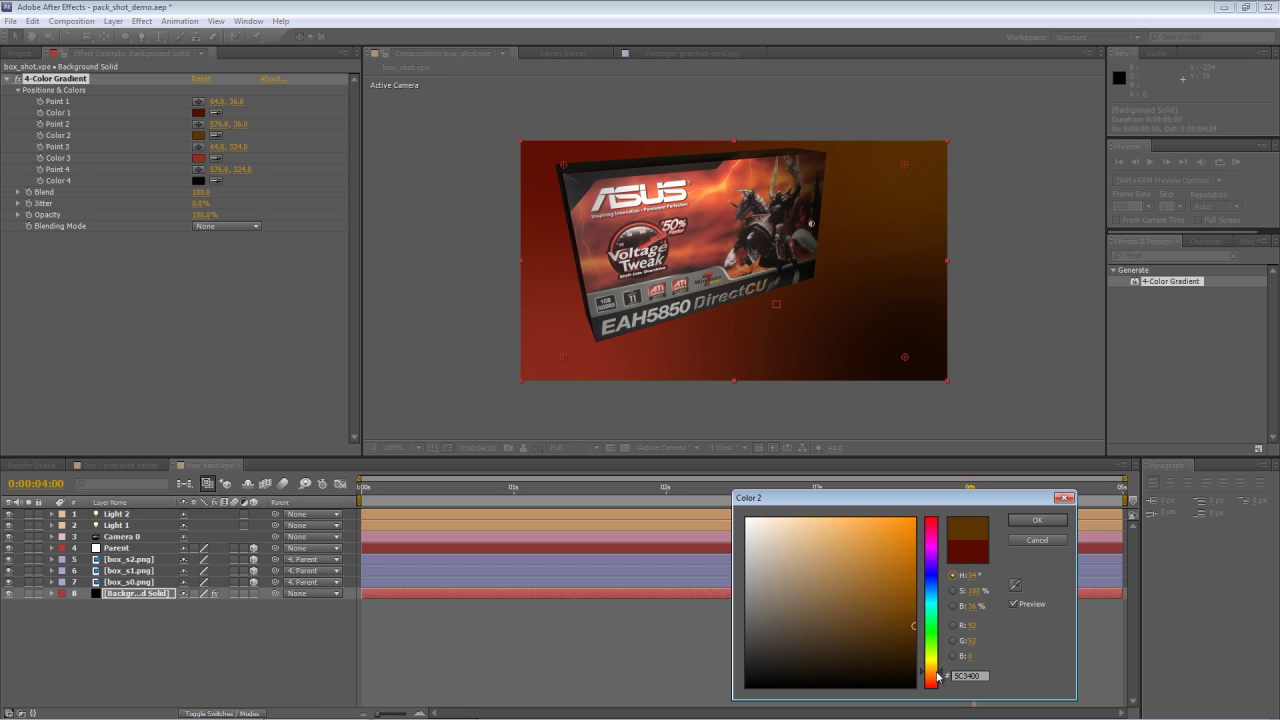
pyautogui.click(1037, 520)
# Step: Create a black 640 x 360 px solid layer named Floor and place it directly above Background Solid
pyautogui.press('Home')
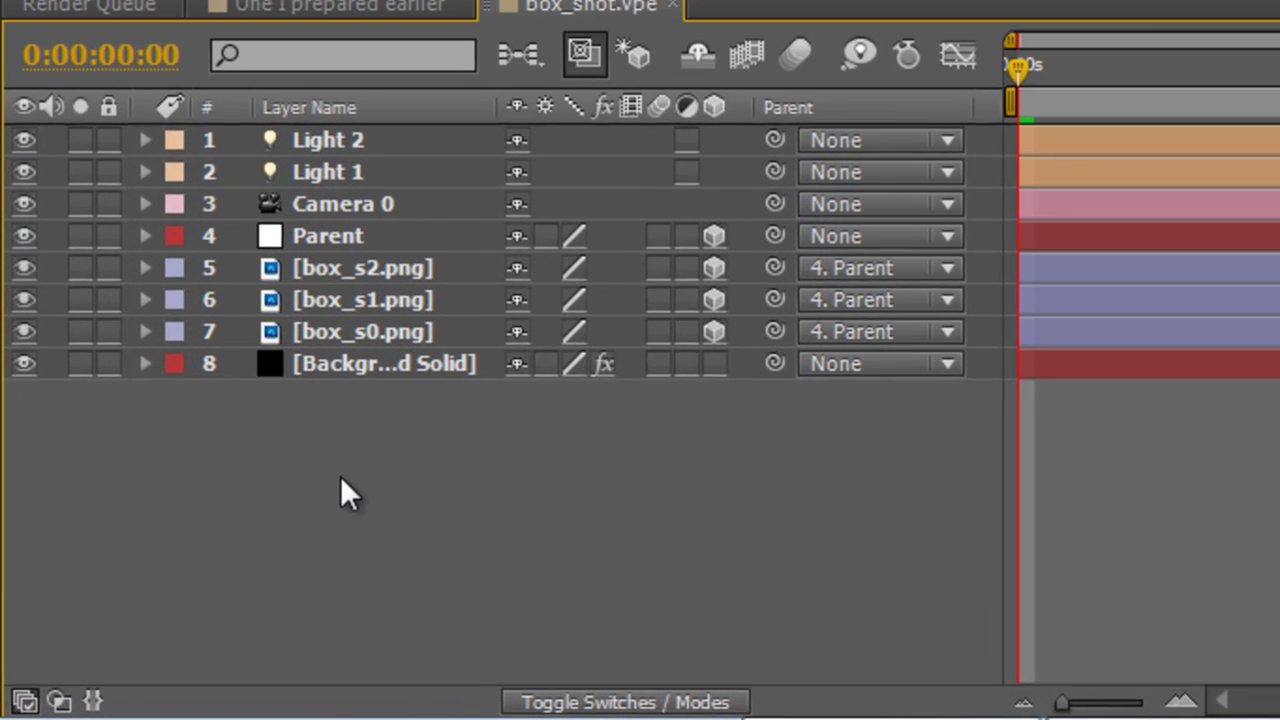
pyautogui.rightClick(204, 575)
pyautogui.moveTo(440, 118)
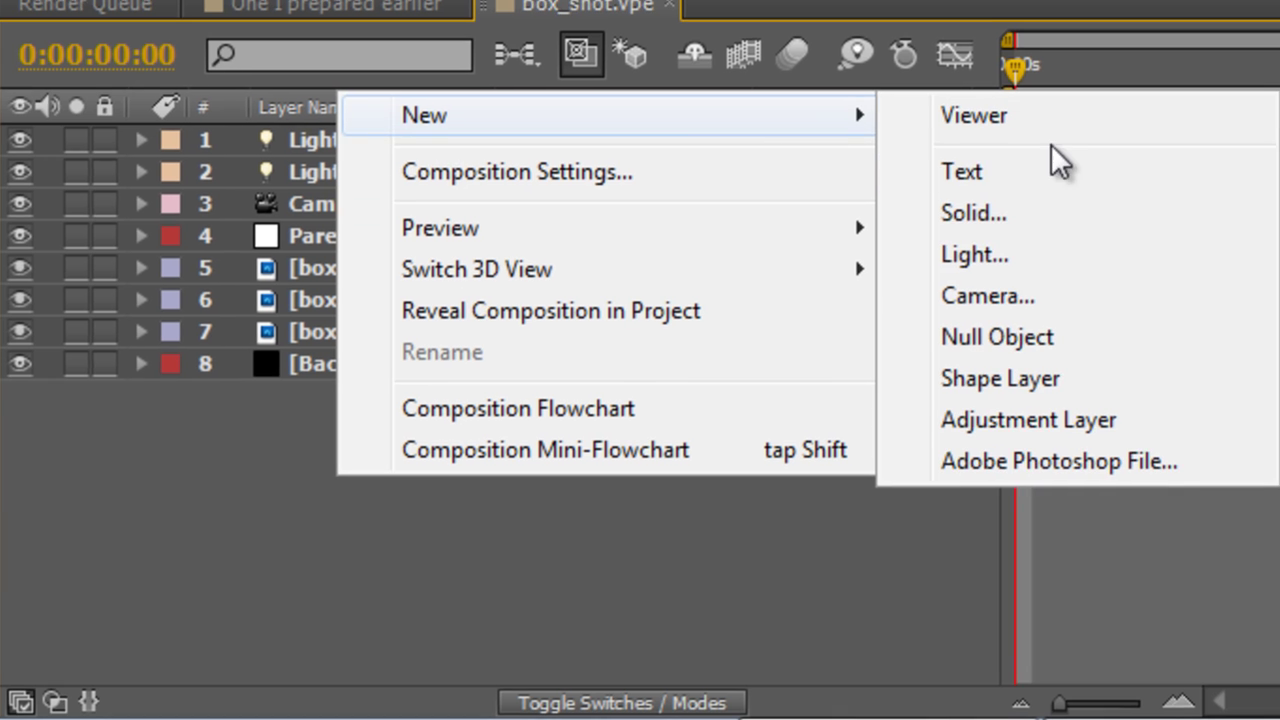
pyautogui.click(1015, 211)
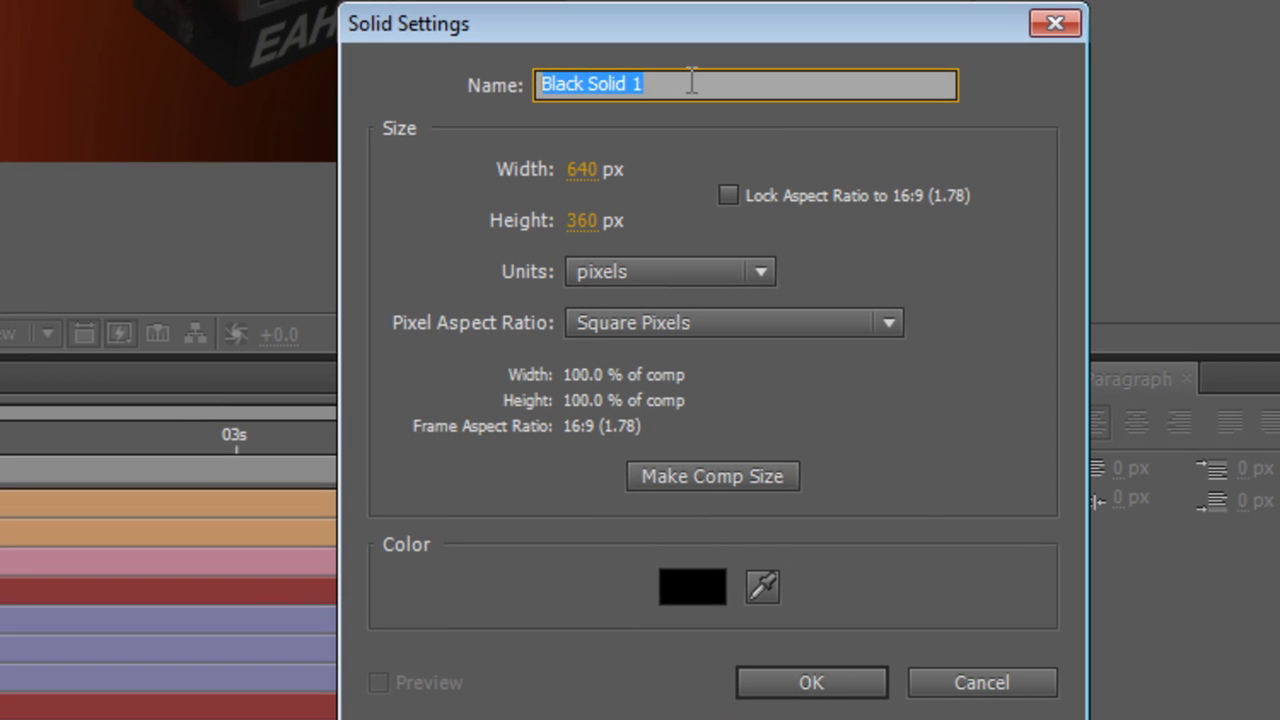
pyautogui.write('Floor')
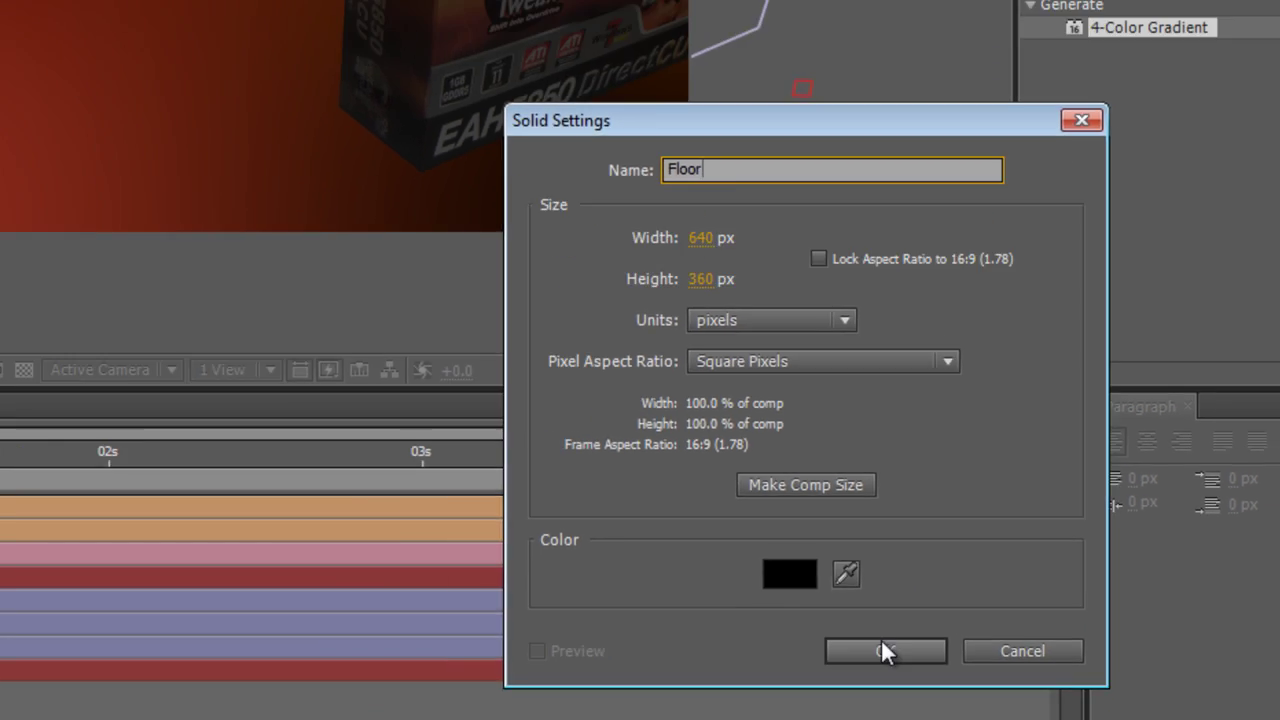
pyautogui.click(811, 682)
pyautogui.moveTo(130, 514); pyautogui.dragTo(137, 606)
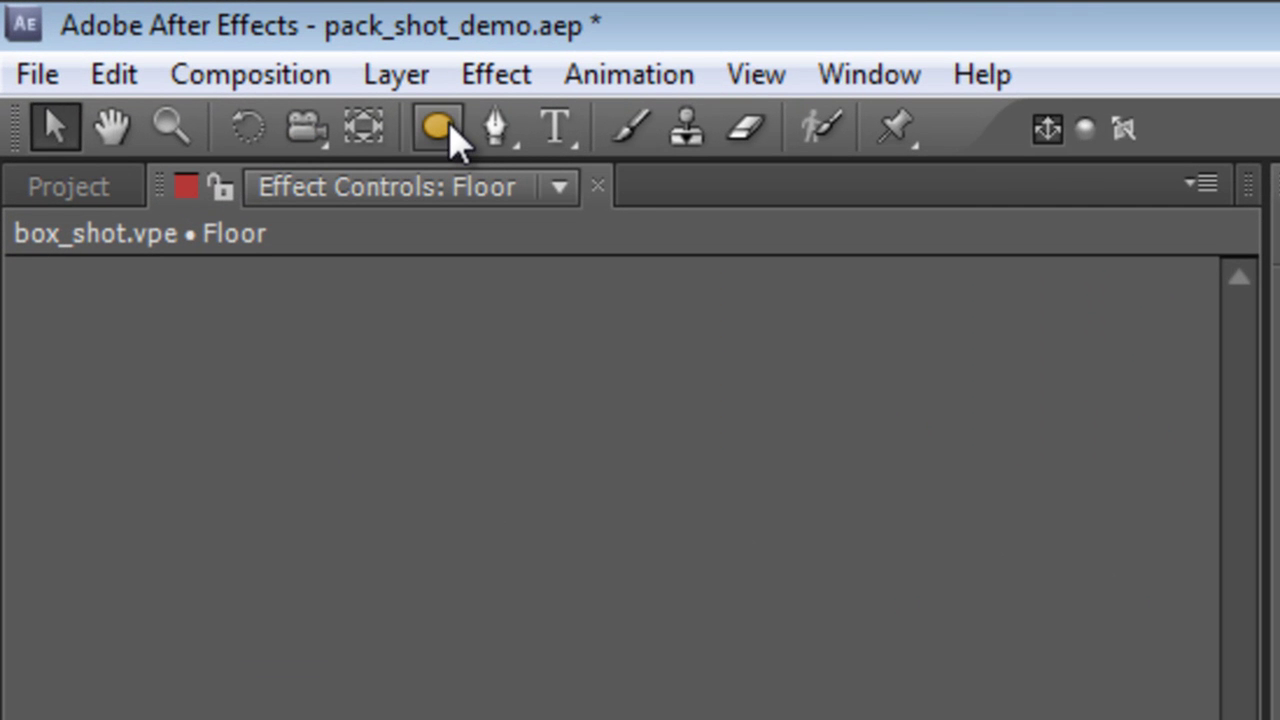
# Step: Draw a large elliptical mask across the lower part of the Floor layer, extending beyond the frame's sides and bottom
pyautogui.click(128, 38)
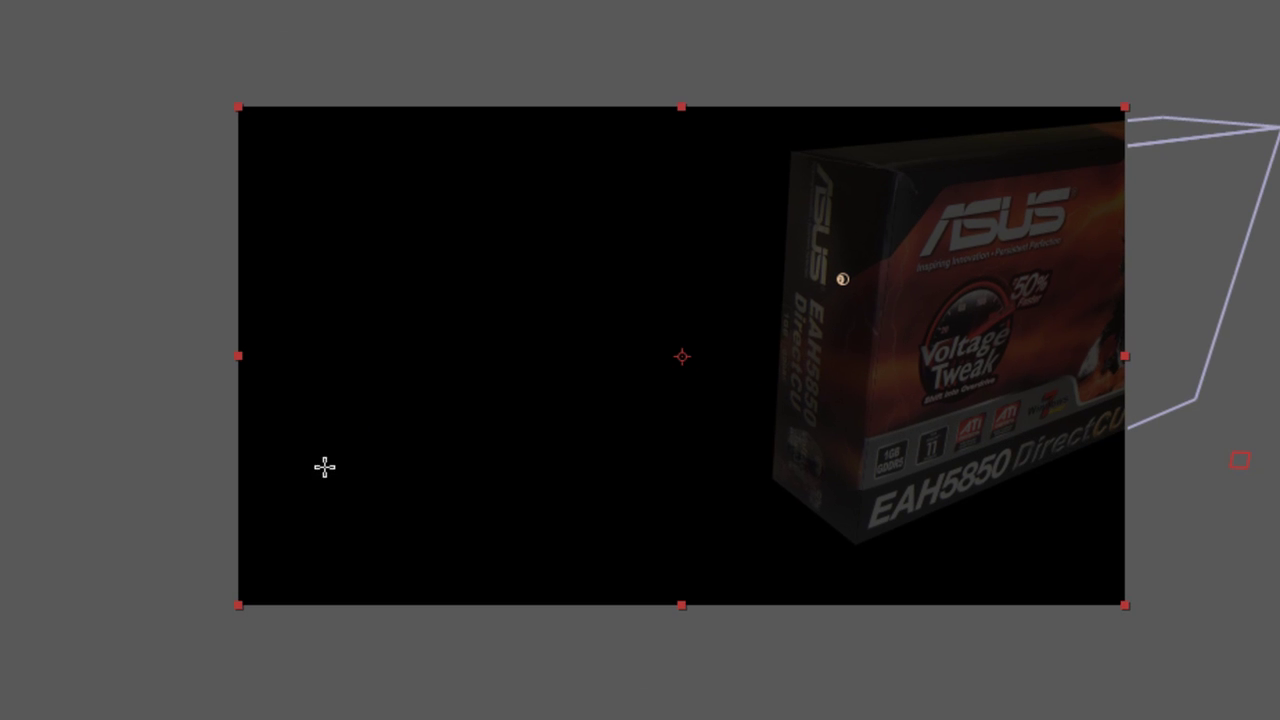
pyautogui.moveTo(163, 280)
pyautogui.mouseDown()
pyautogui.moveTo(303, 369)
pyautogui.moveTo(1279, 703)
pyautogui.moveTo(1270, 719)
pyautogui.moveTo(1234, 719)
pyautogui.mouseUp()
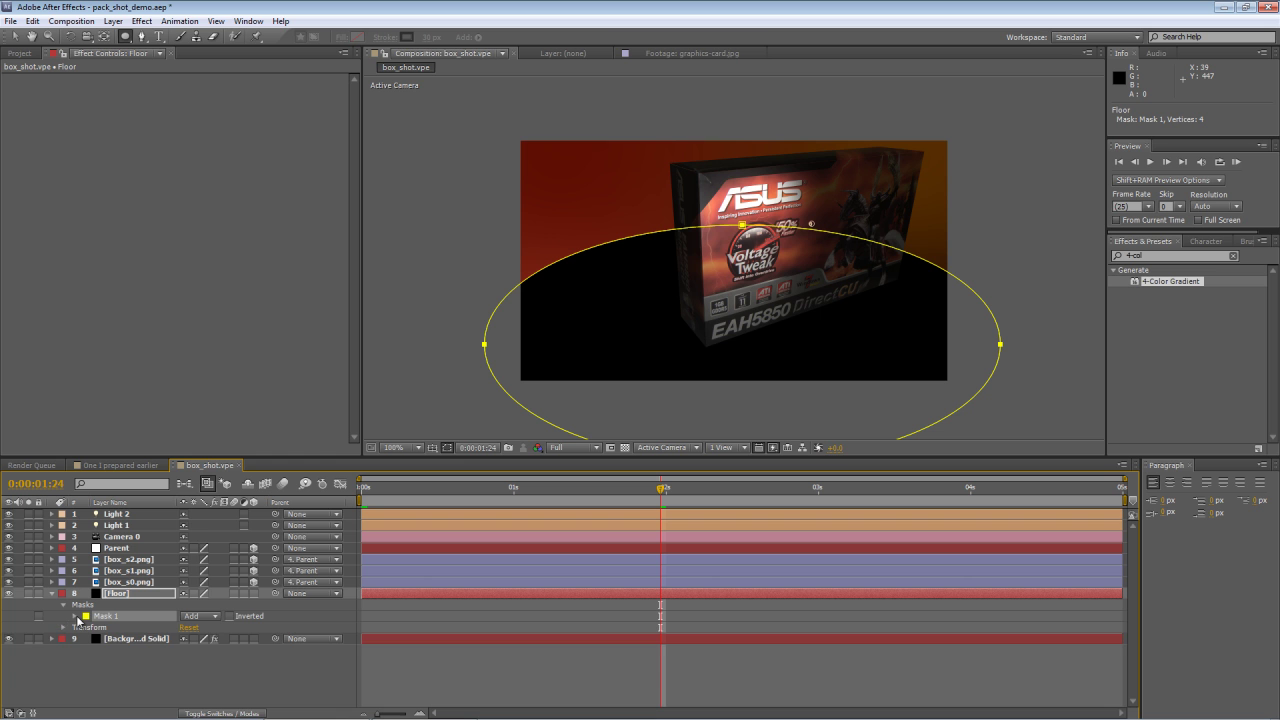
# Step: Feather the Floor layer's mask by about 59 pixels and scale the layer to 113%
pyautogui.click(75, 616)
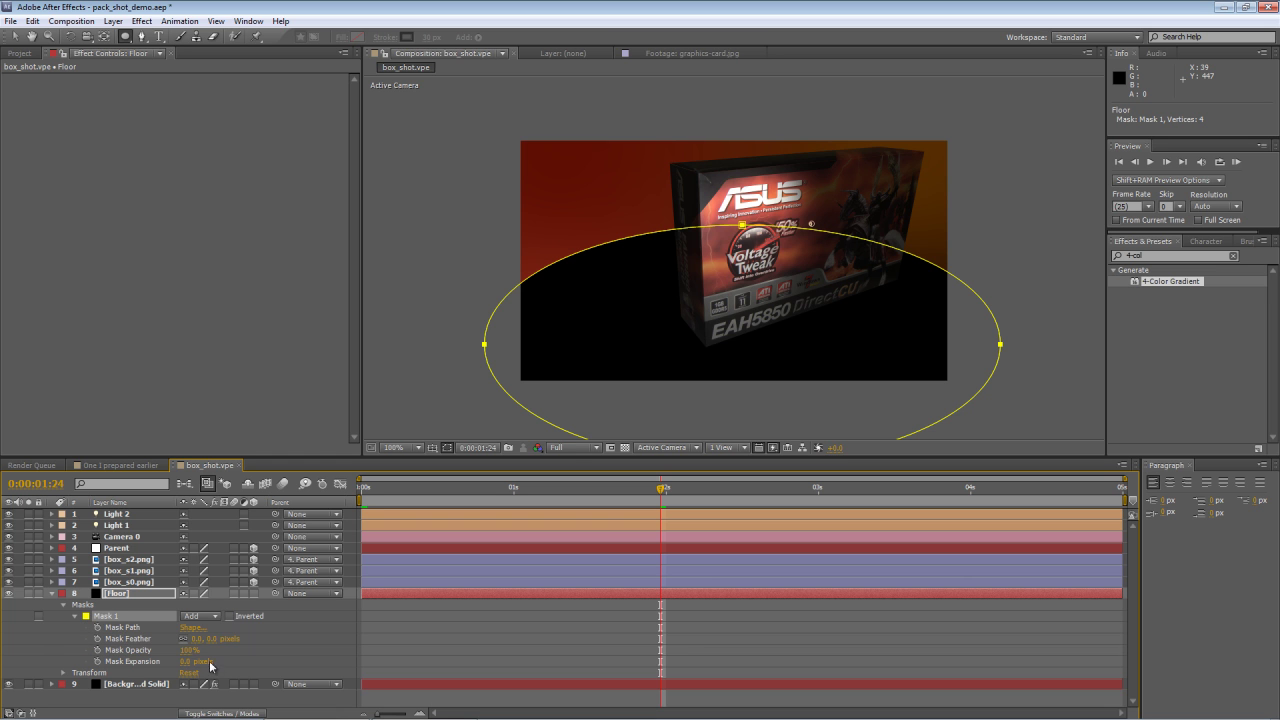
pyautogui.moveTo(195, 640); pyautogui.dragTo(230, 638)
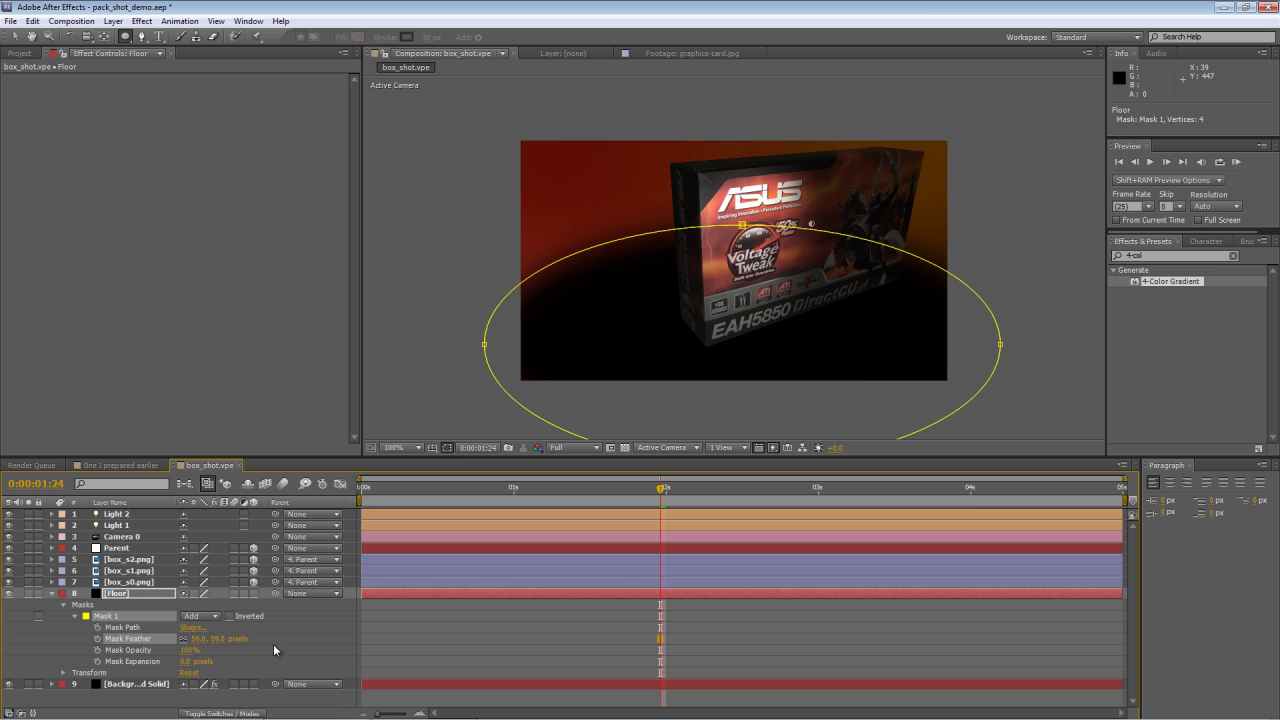
pyautogui.click(96, 606)
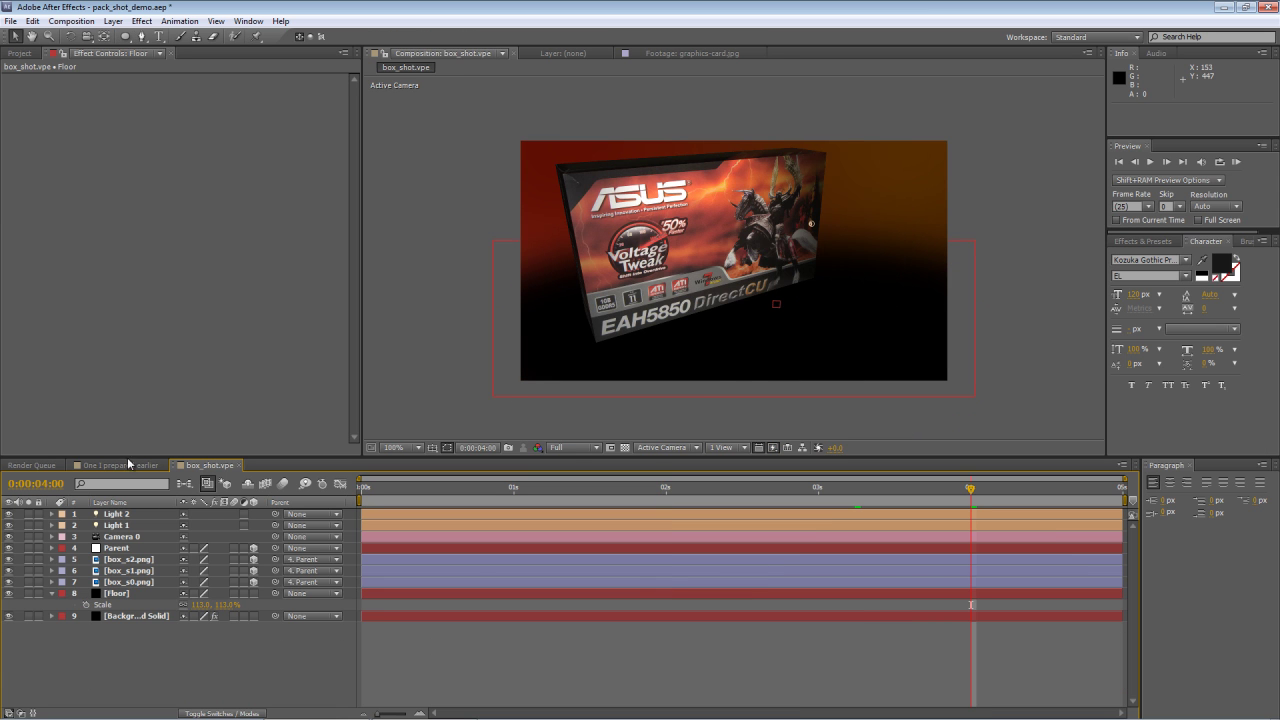
# Step: Examine the moving background, floor and reflections in the One I prepared earlier composition, and return to box_shot.vpe
pyautogui.click(124, 465)
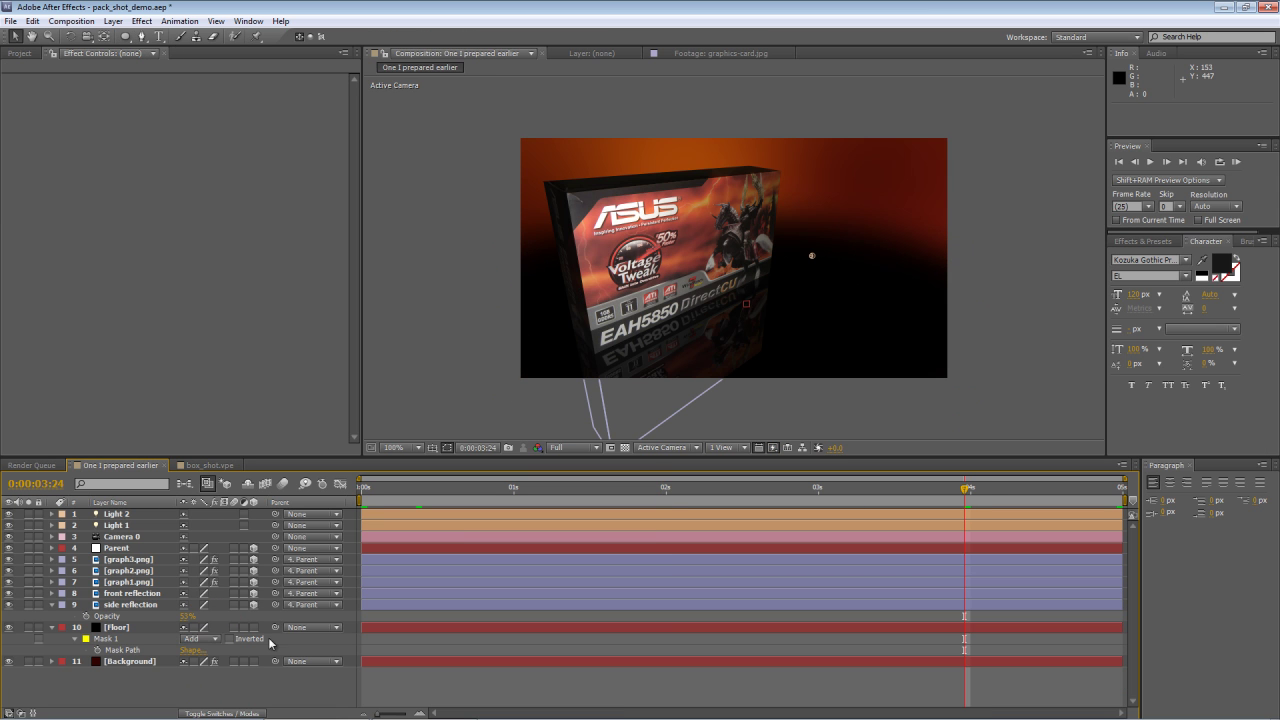
pyautogui.moveTo(393, 494); pyautogui.dragTo(307, 558)
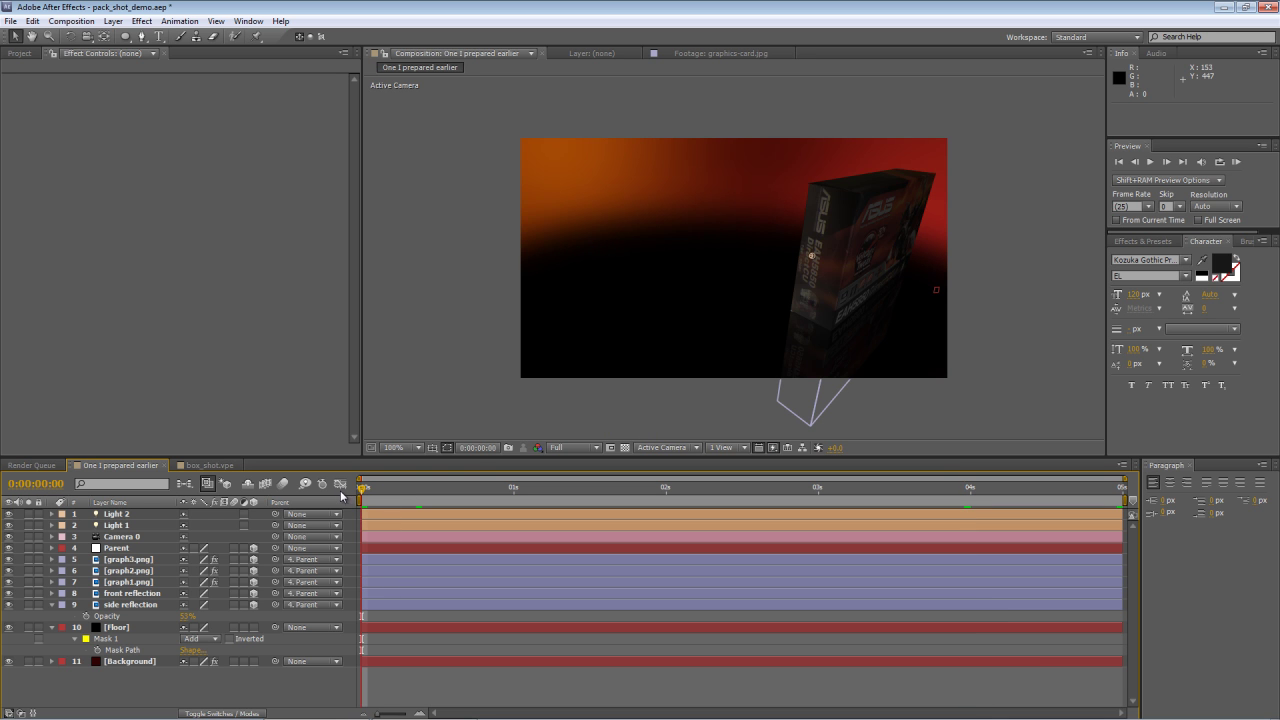
pyautogui.click(205, 465)
# Step: Start keyframing Points 1 to 4 of Background Solid's 4-Color Gradient at 0:00:00:00
pyautogui.click(365, 492)
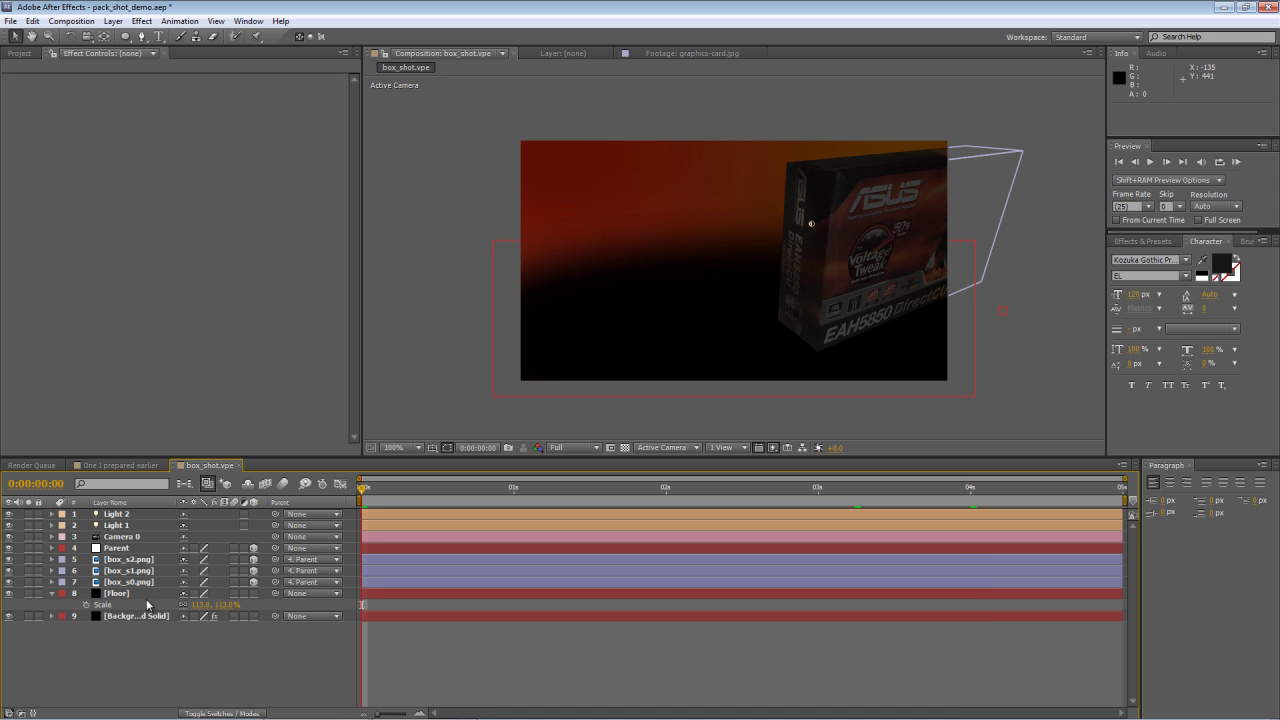
pyautogui.click(127, 616)
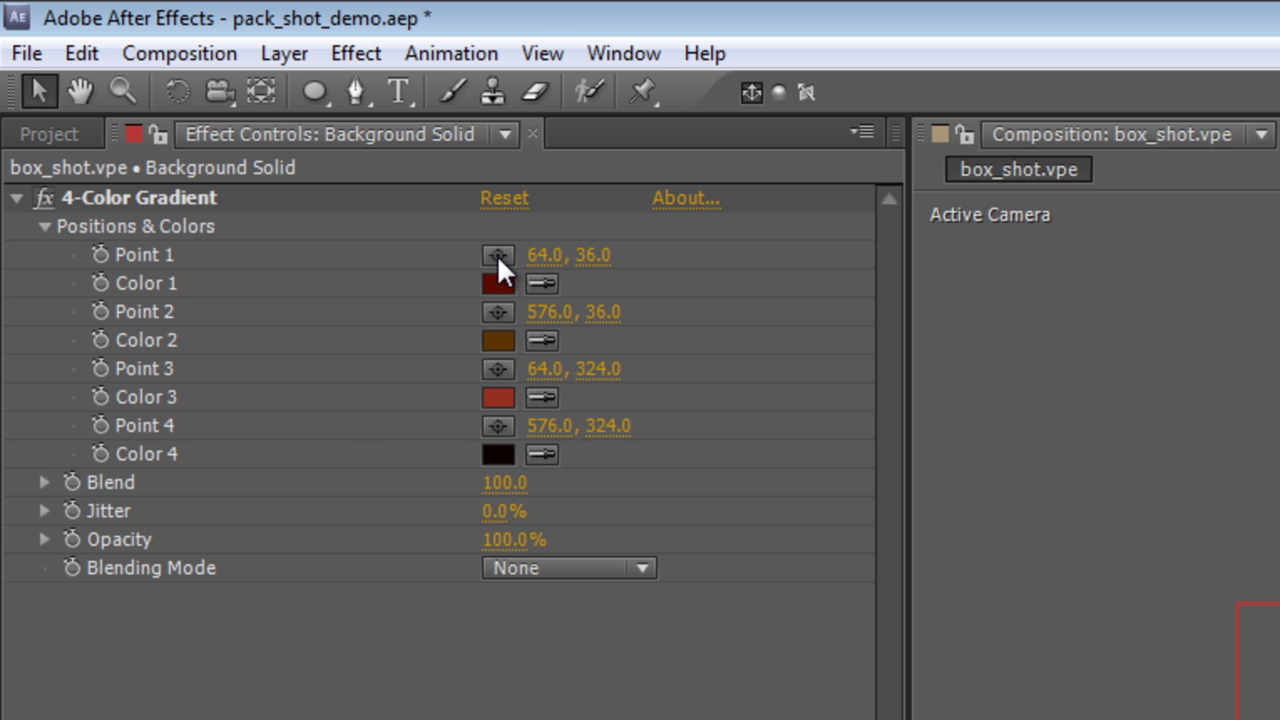
pyautogui.click(93, 249)
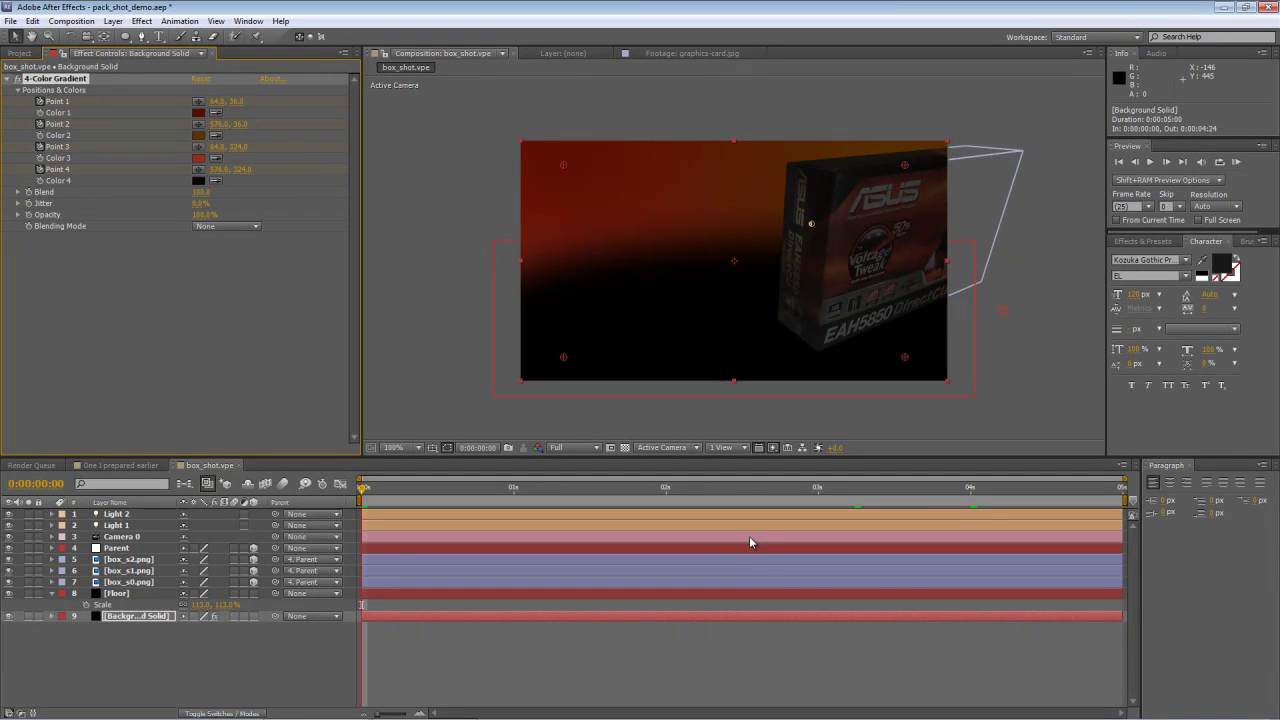
# Step: At 0:00:04:00, move gradient Point 1 beyond the frame's left edge, Point 2 to upper centre, Point 3 below the frame, Point 4 to the right edge
pyautogui.click(970, 494)
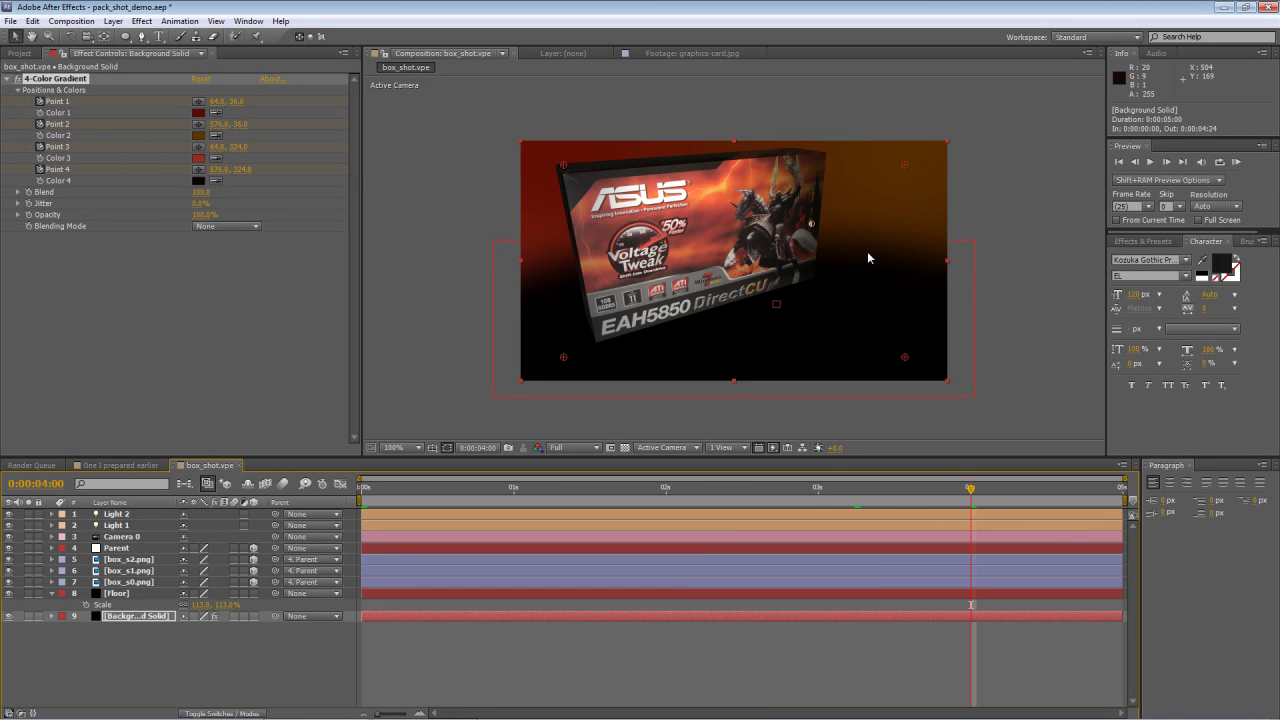
pyautogui.moveTo(904, 166); pyautogui.dragTo(424, 223)
pyautogui.moveTo(563, 357); pyautogui.dragTo(765, 422)
pyautogui.moveTo(908, 363); pyautogui.dragTo(946, 259)
pyautogui.click(300, 686)
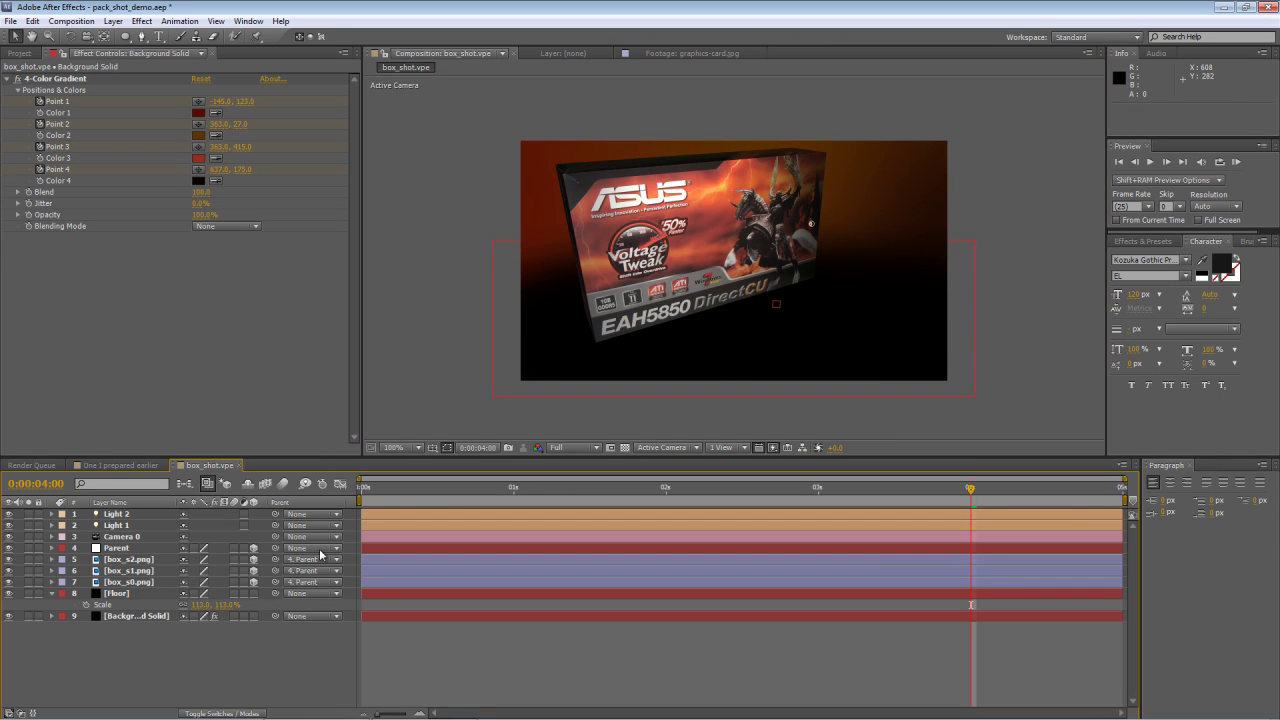
# Step: Scrub through the gradient animation in box_shot.vpe and compare it with the One I prepared earlier composition
pyautogui.moveTo(383, 492); pyautogui.dragTo(325, 522)
pyautogui.moveTo(940, 488); pyautogui.dragTo(1053, 514)
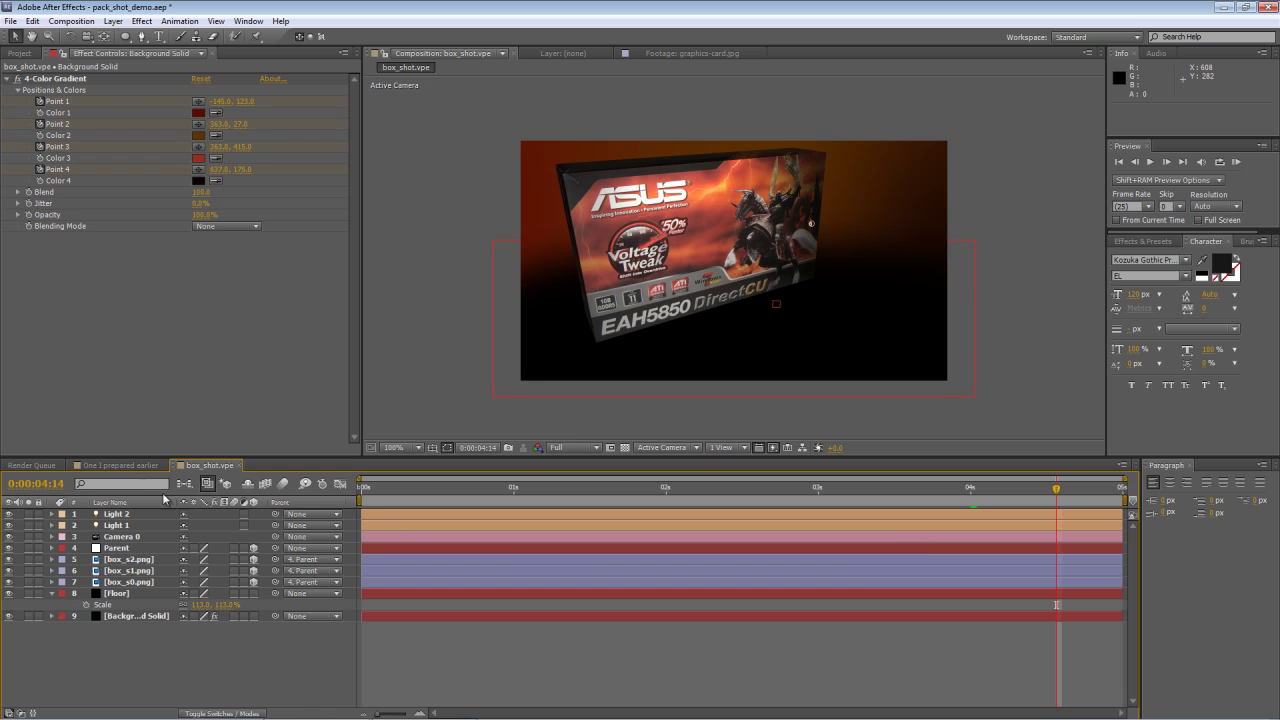
pyautogui.click(119, 465)
pyautogui.moveTo(760, 487); pyautogui.dragTo(934, 488)
pyautogui.click(208, 465)
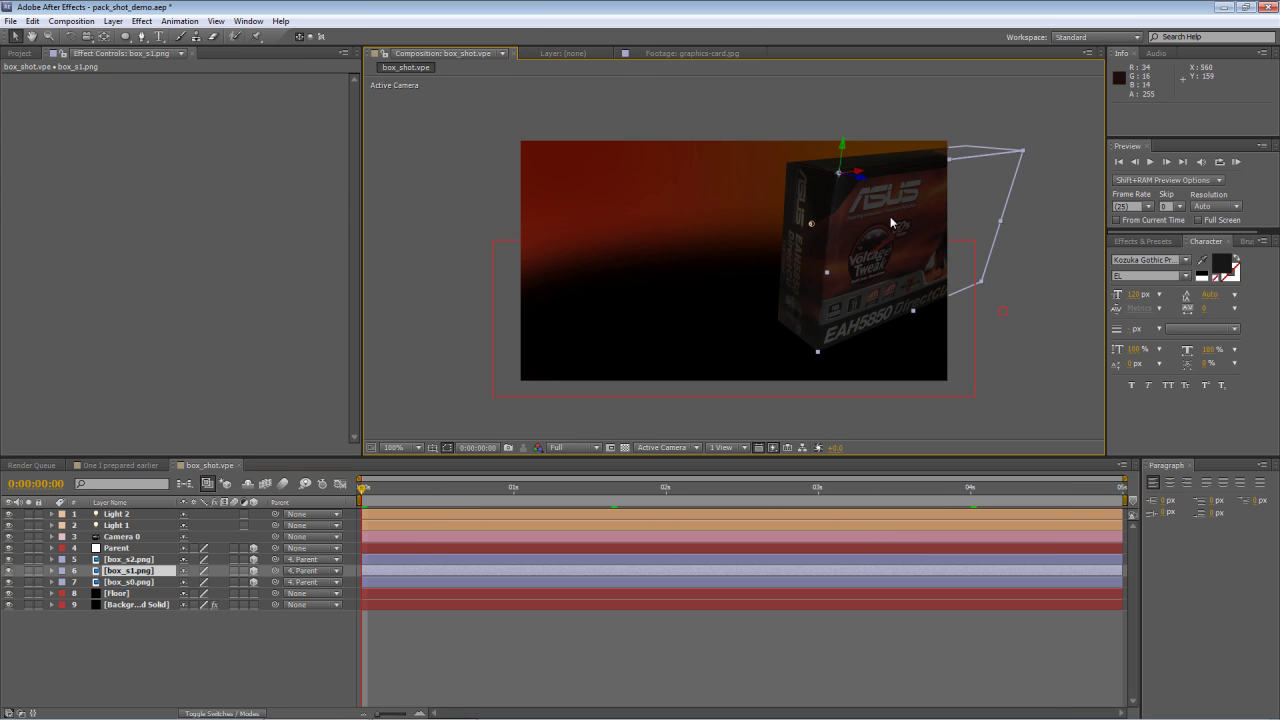
# Step: Duplicate the box's front panel layer box_s1.png and rename the lower copy Front Panel Reflect
pyautogui.hotkey('ctrl', 'd')
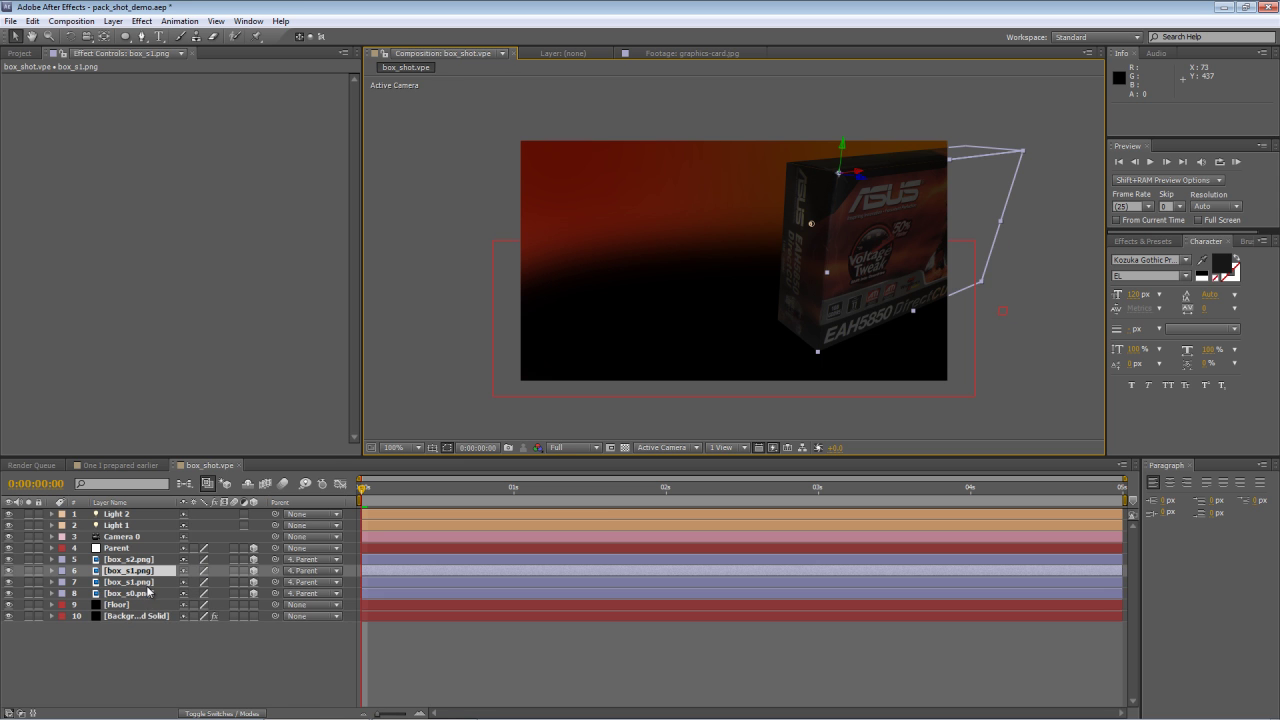
pyautogui.click(146, 582)
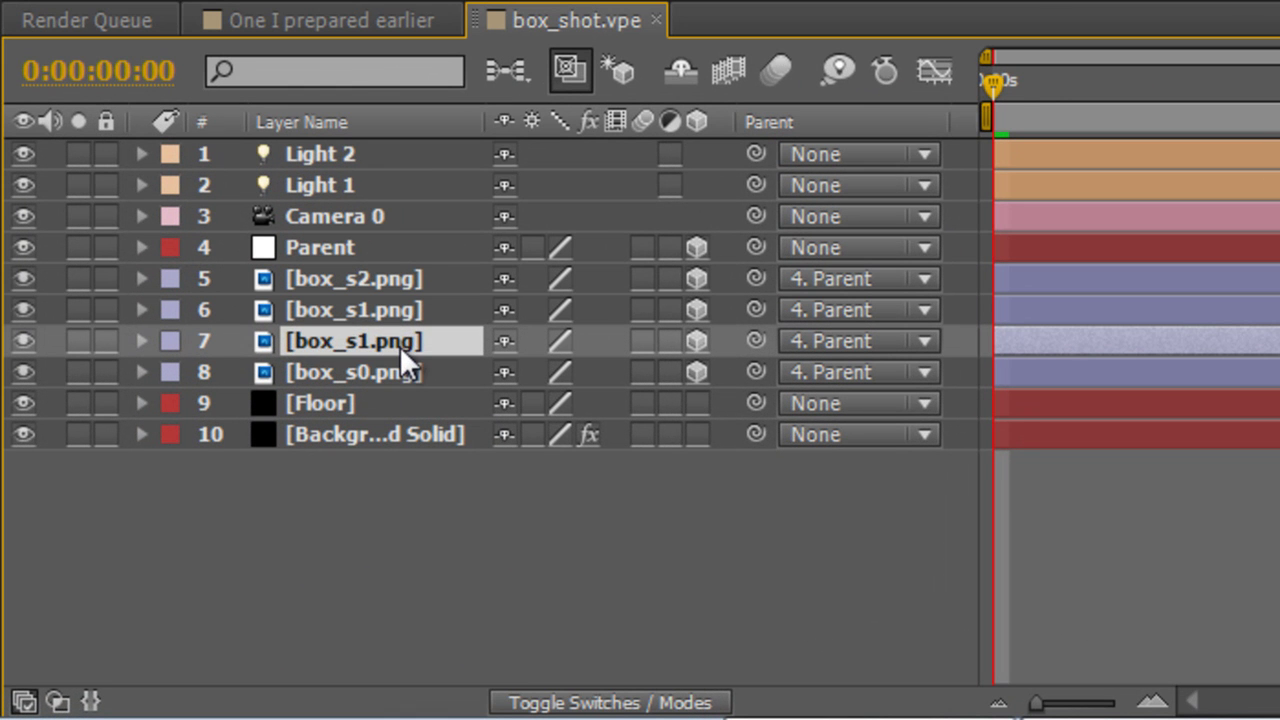
pyautogui.press('Return')
pyautogui.write('Front Panel Re')
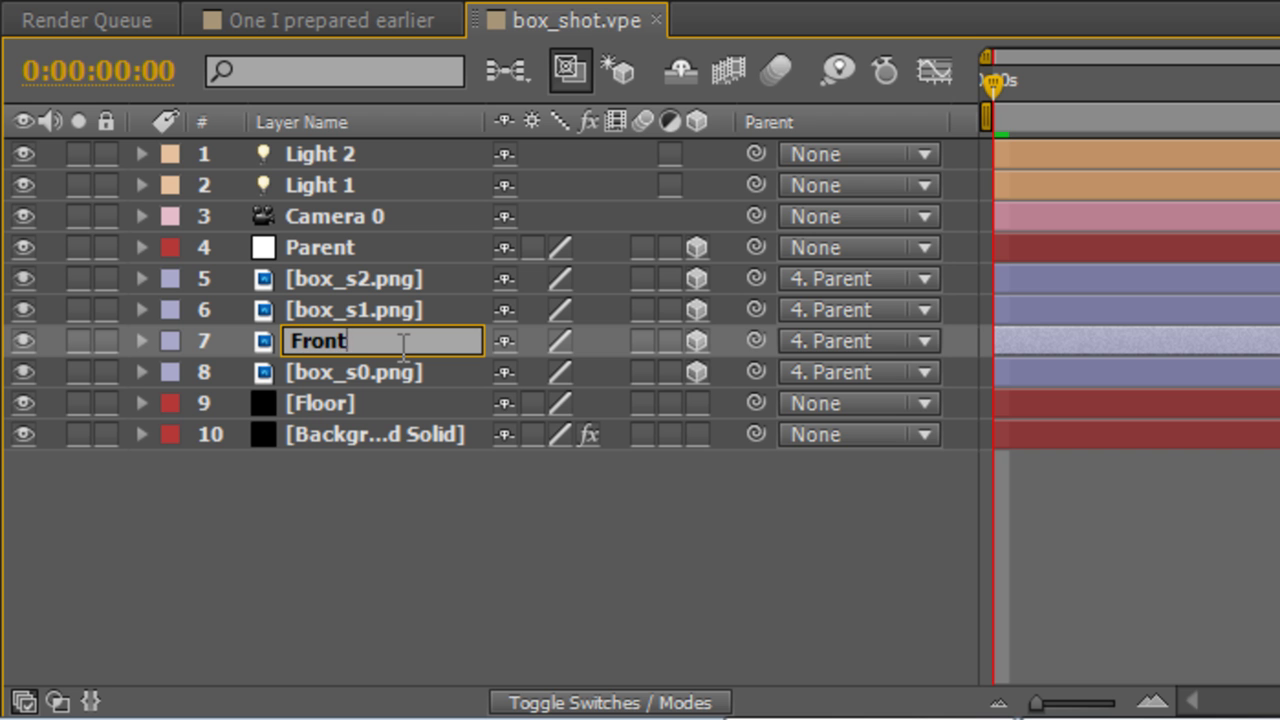
pyautogui.write('flect')
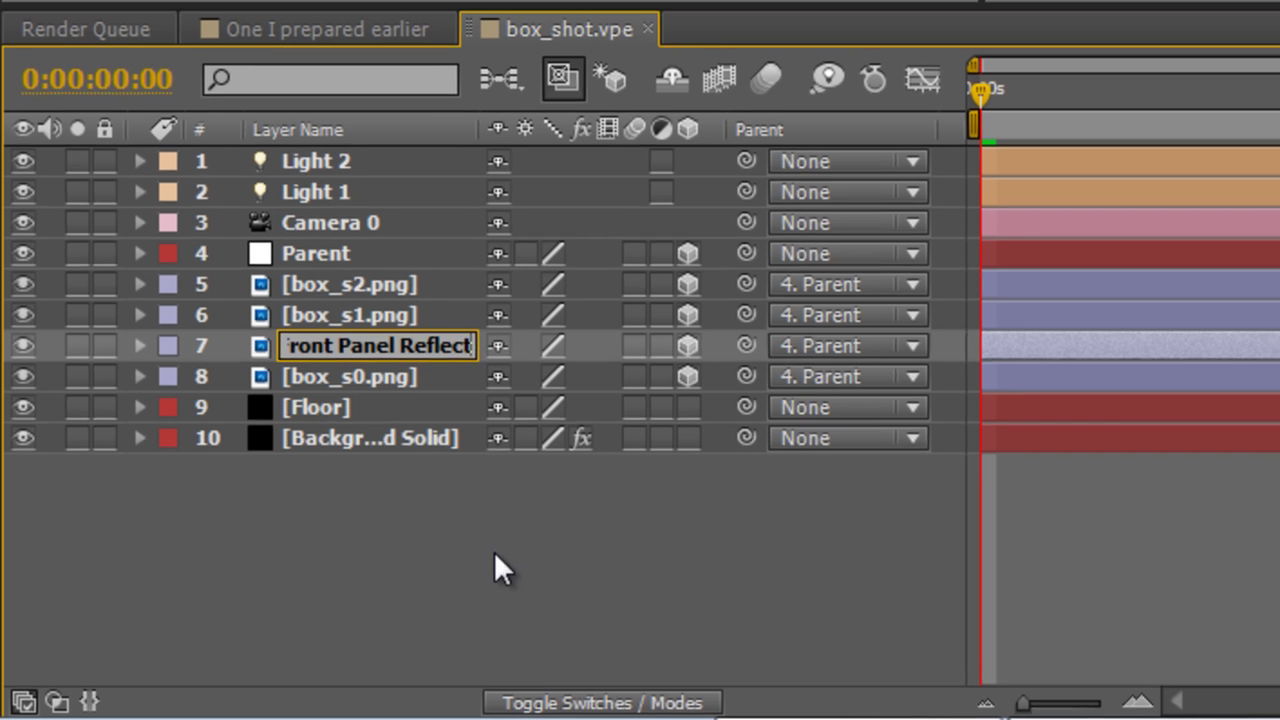
pyautogui.press('Return')
# Step: Duplicate the box's side panel layer box_s2.png and rename the lower copy Side Panel Reflect
pyautogui.click(816, 205)
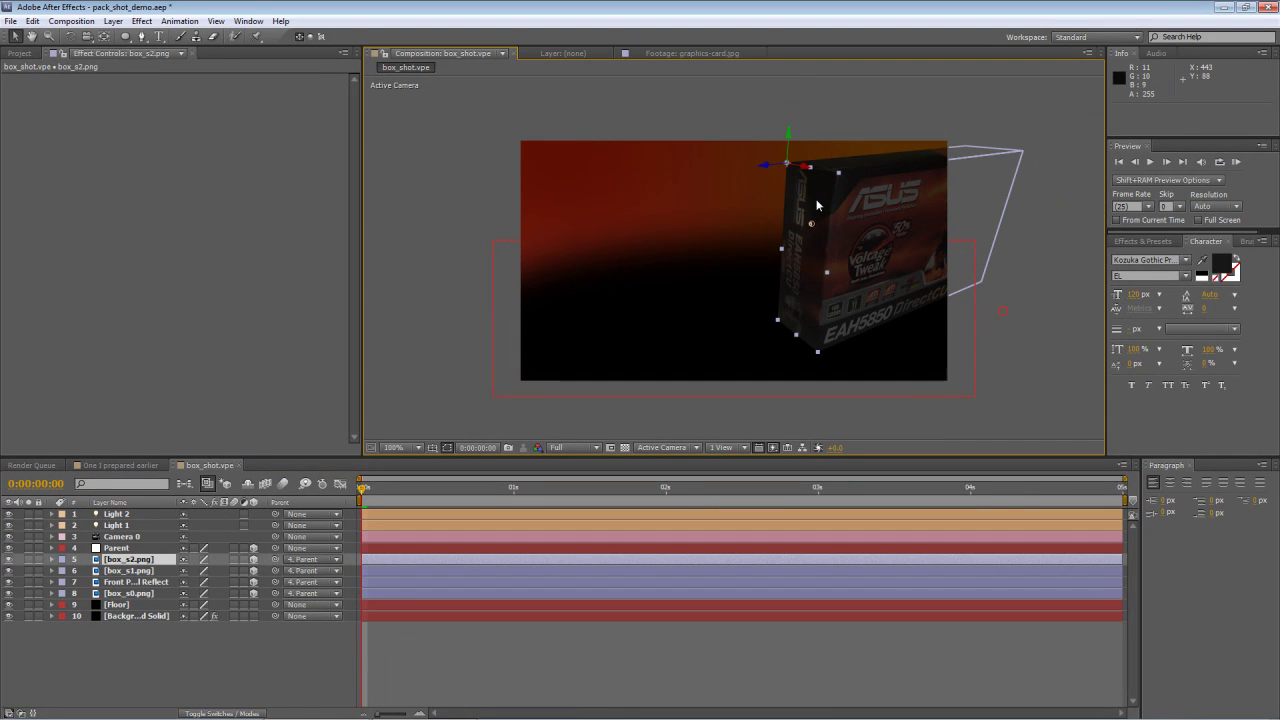
pyautogui.hotkey('ctrl', 'd')
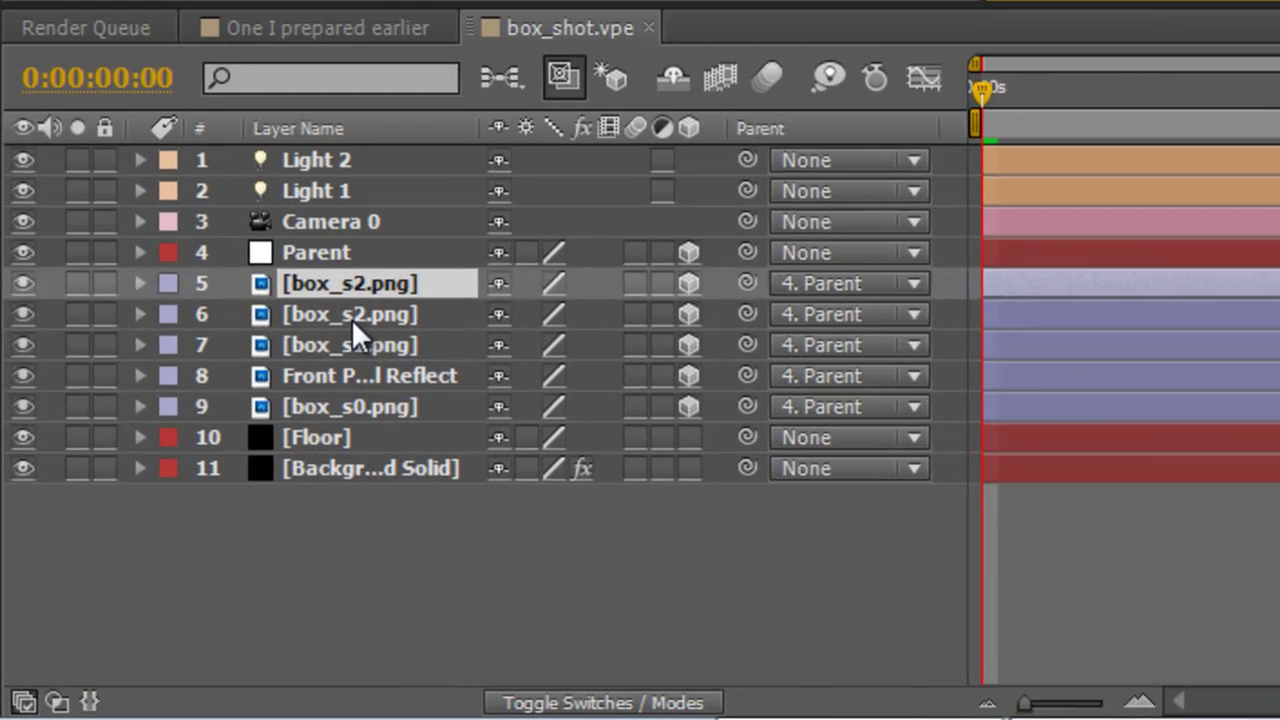
pyautogui.click(130, 571)
pyautogui.press('Return')
pyautogui.write('Side P')
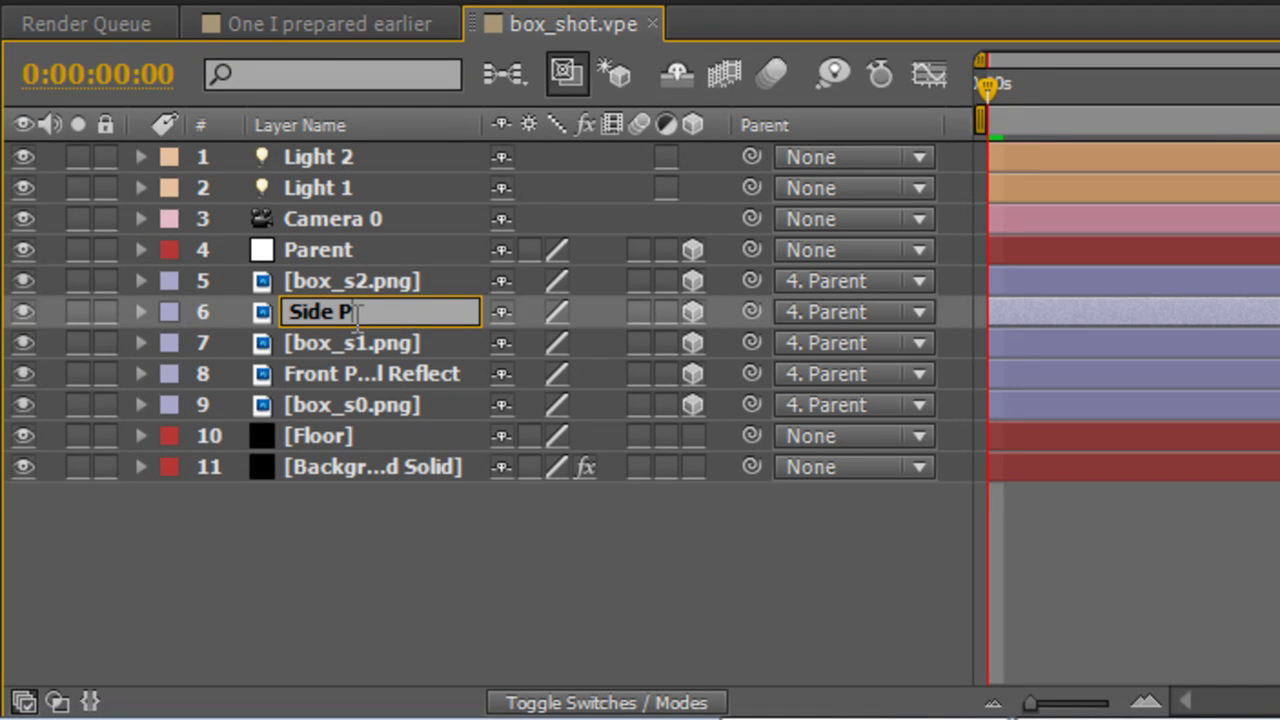
pyautogui.write('anel Reflect')
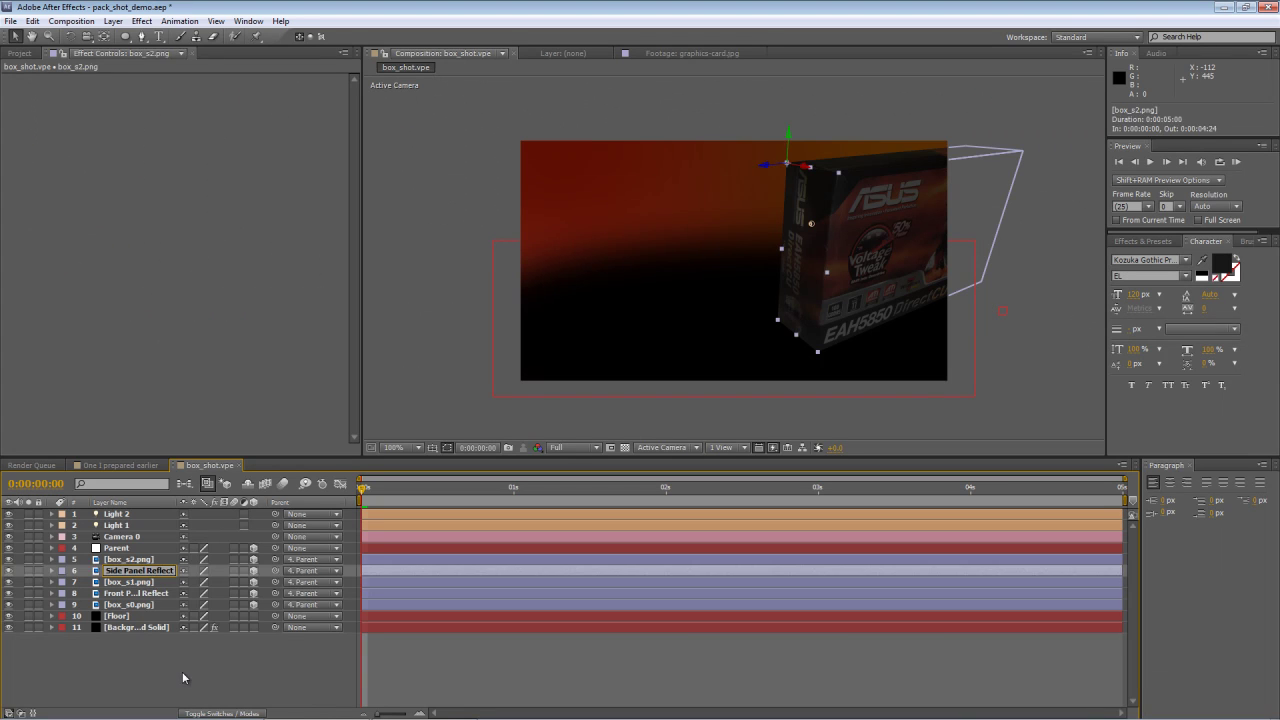
pyautogui.press('Return')
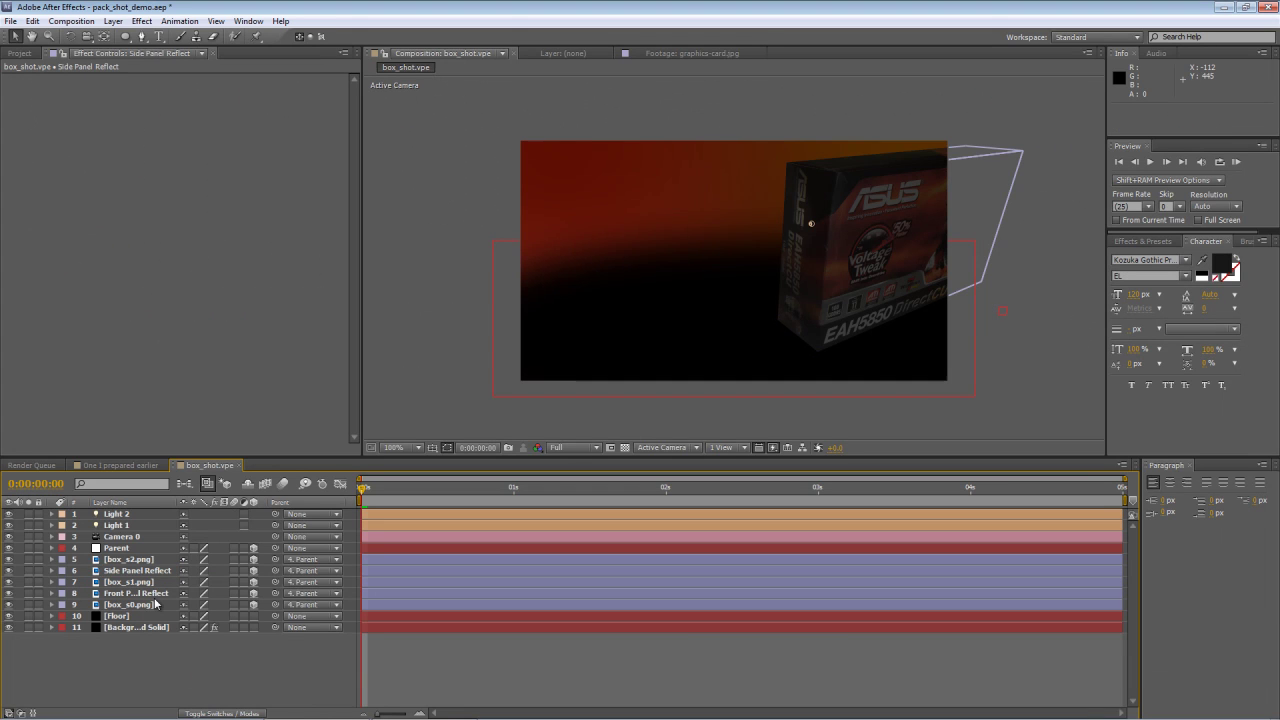
# Step: Flip the Front Panel Reflect layer vertically by unlinking its scale proportions and setting its Y scale to -159.2%
pyautogui.click(152, 595)
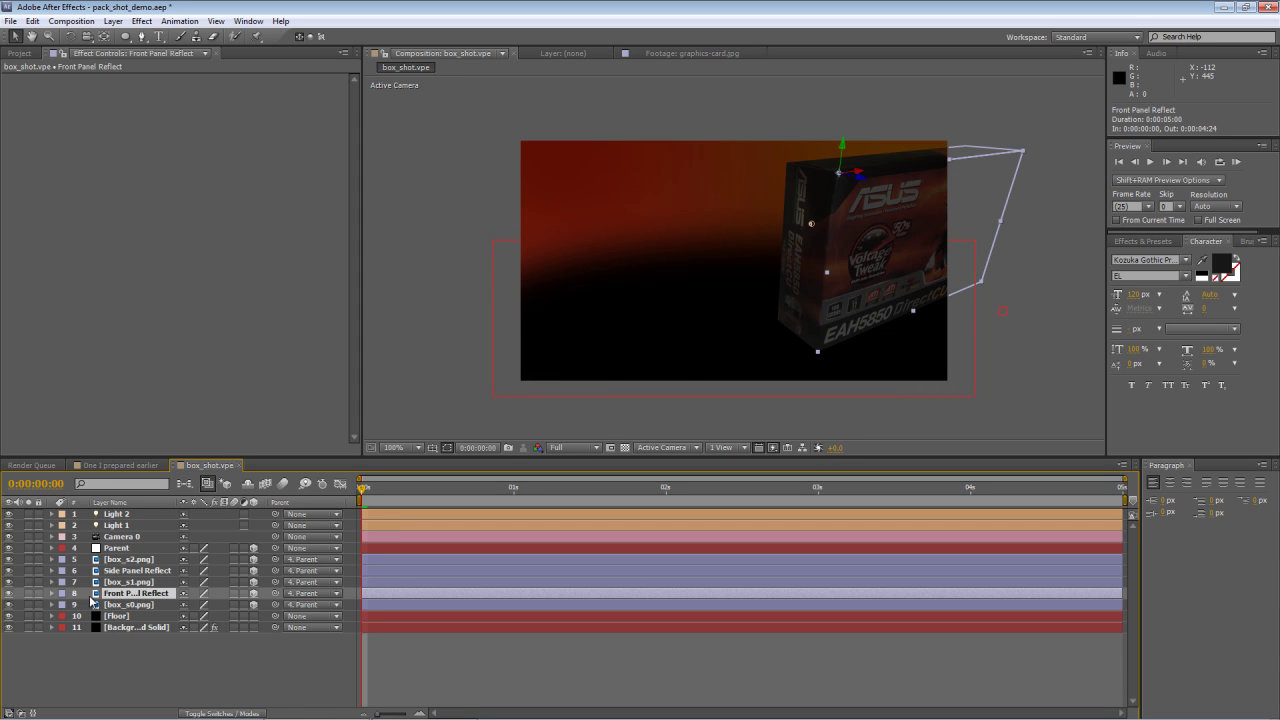
pyautogui.press('s')
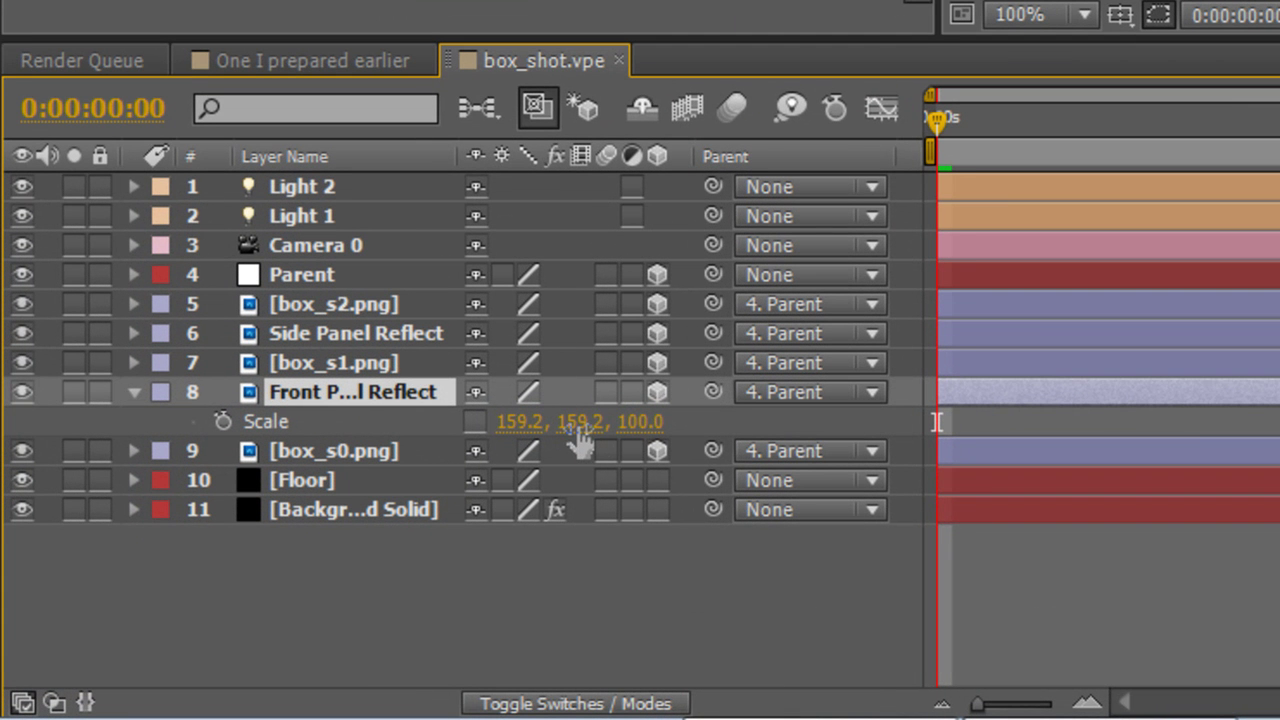
pyautogui.click(580, 424)
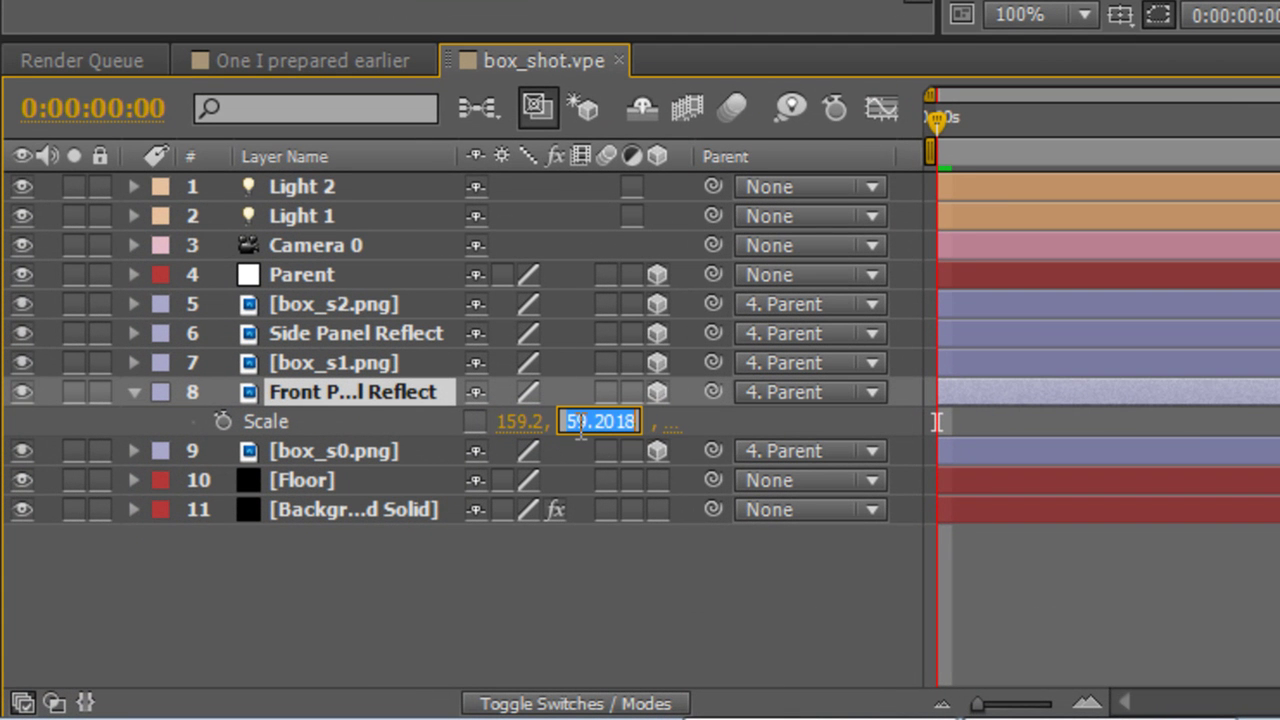
pyautogui.press('Right')
pyautogui.press('BackSpace')
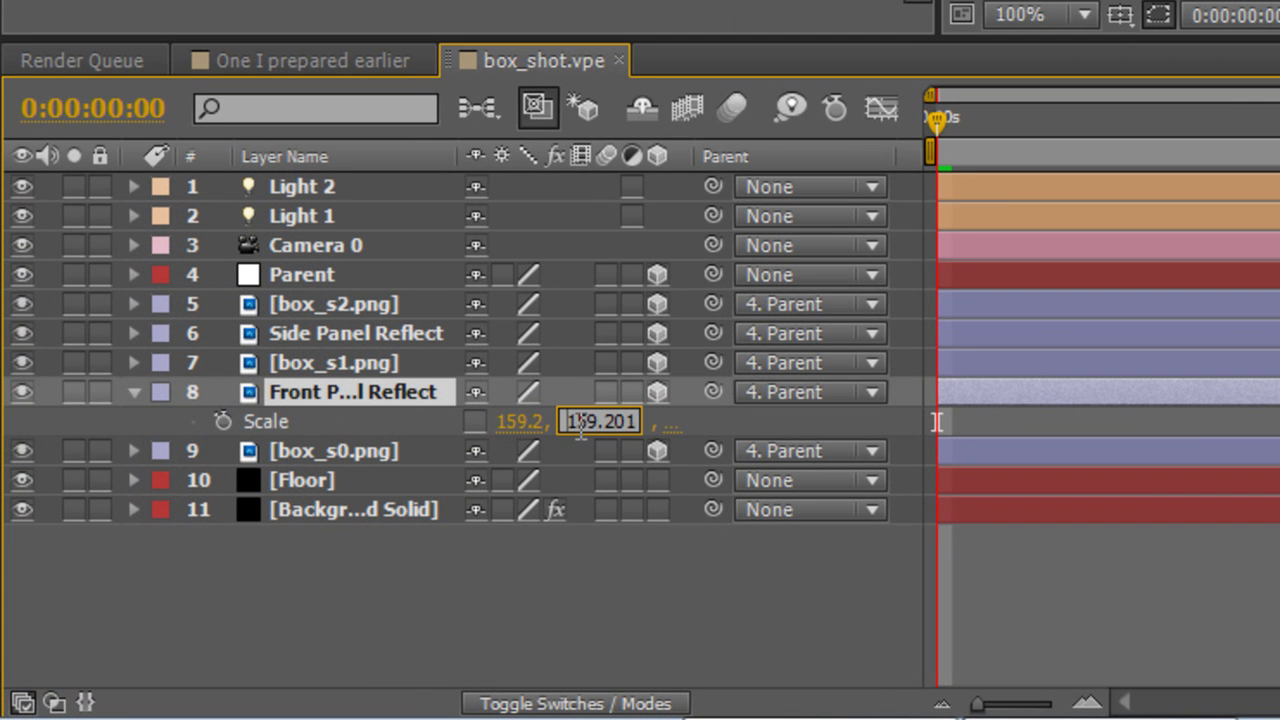
pyautogui.press('Home')
pyautogui.write('-')
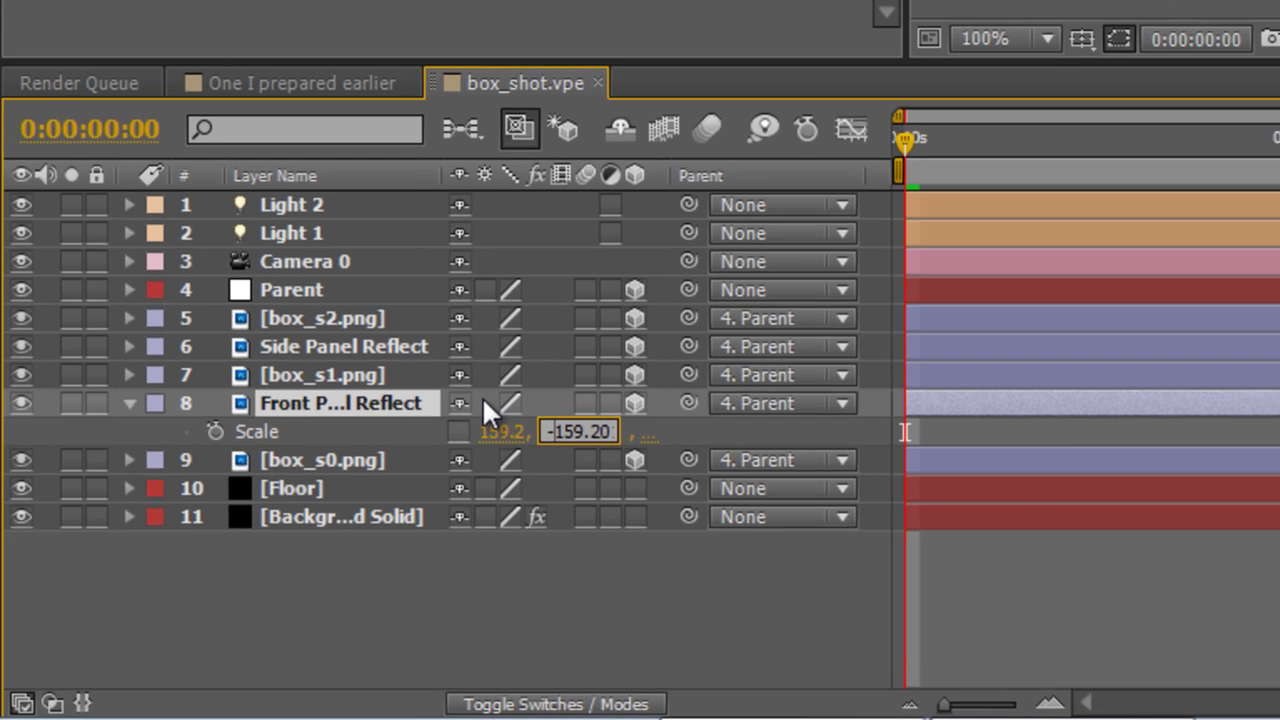
pyautogui.press('Return')
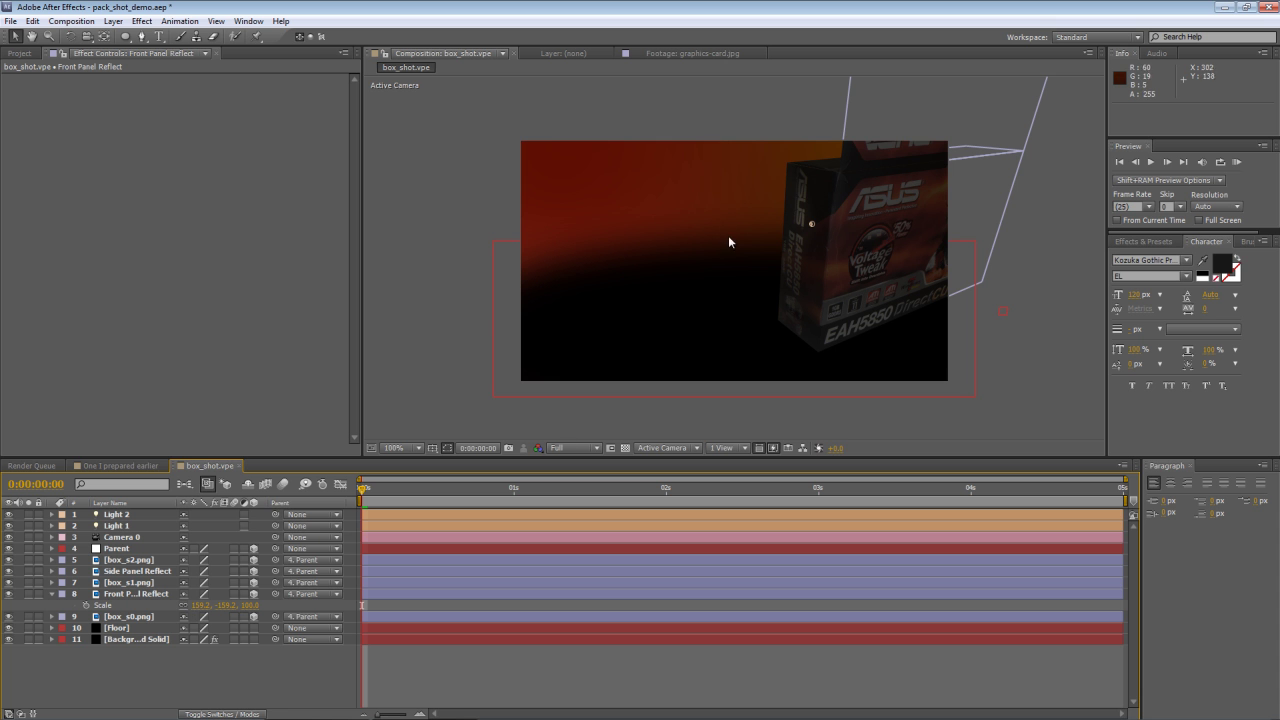
# Step: Flip the Side Panel Reflect layer vertically by setting its Y scale to -159.1%
pyautogui.click(141, 571)
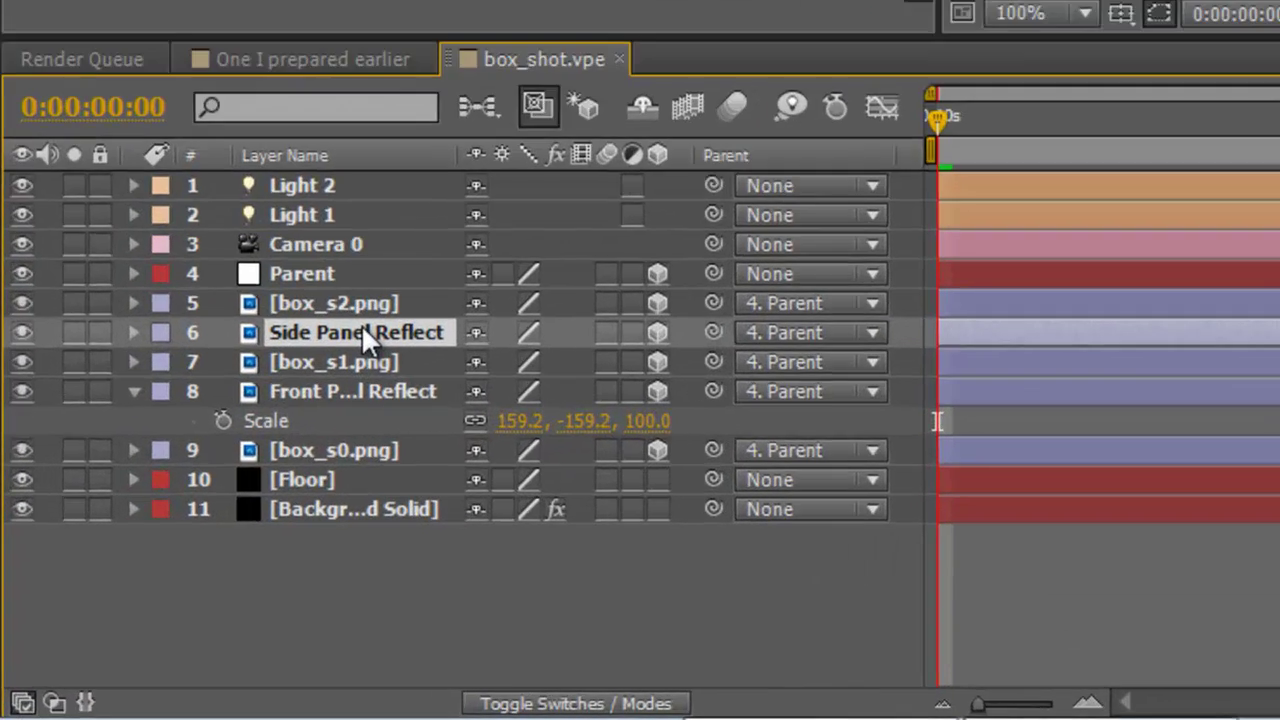
pyautogui.press('s')
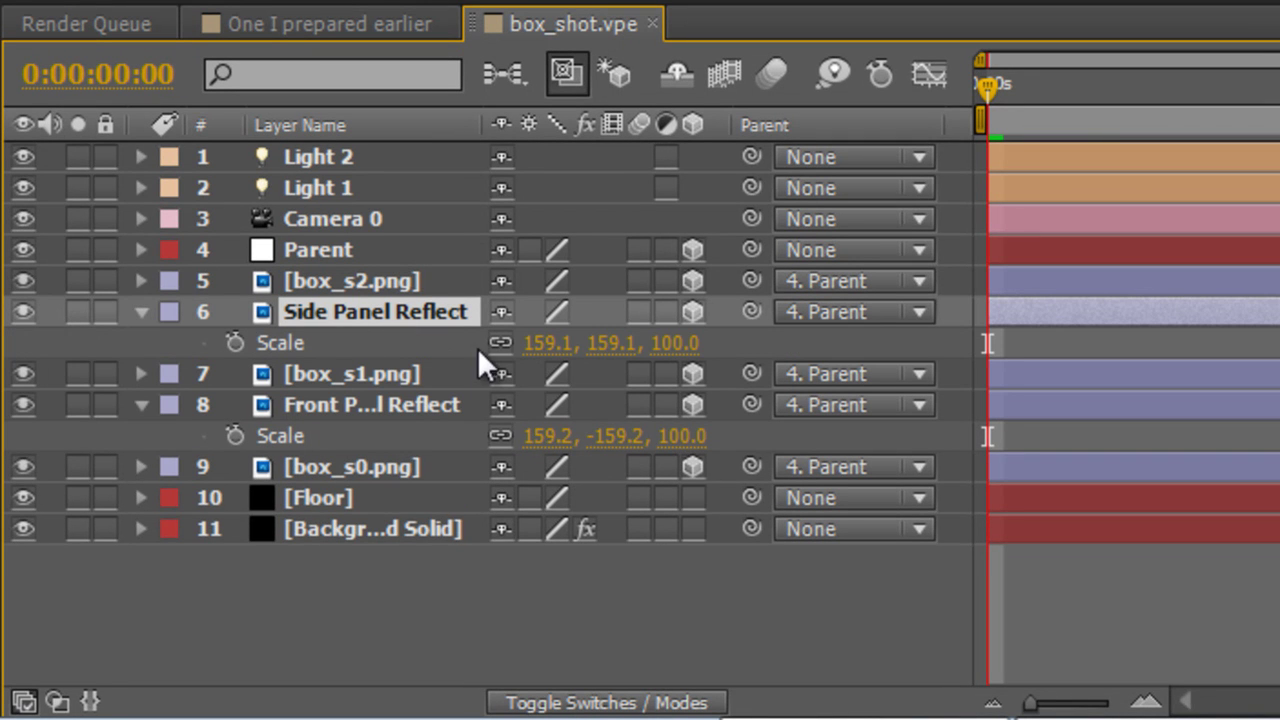
pyautogui.click(612, 343)
pyautogui.click(611, 345)
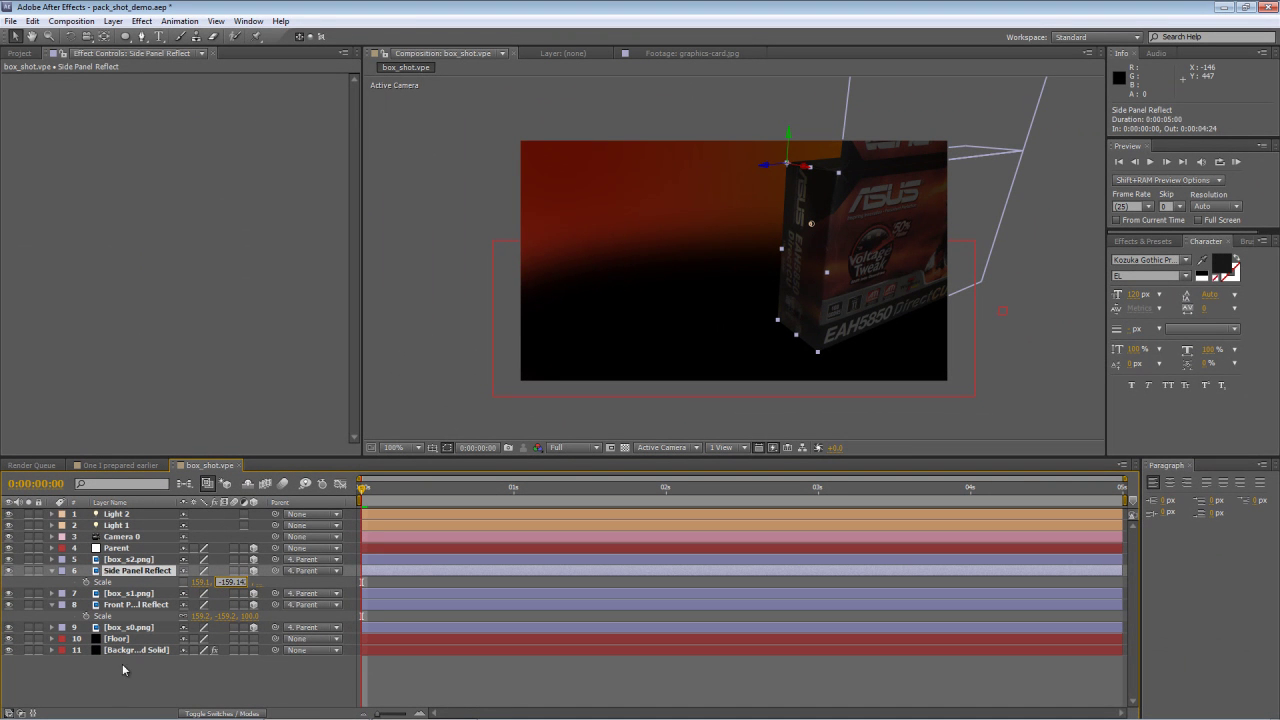
pyautogui.click(140, 688)
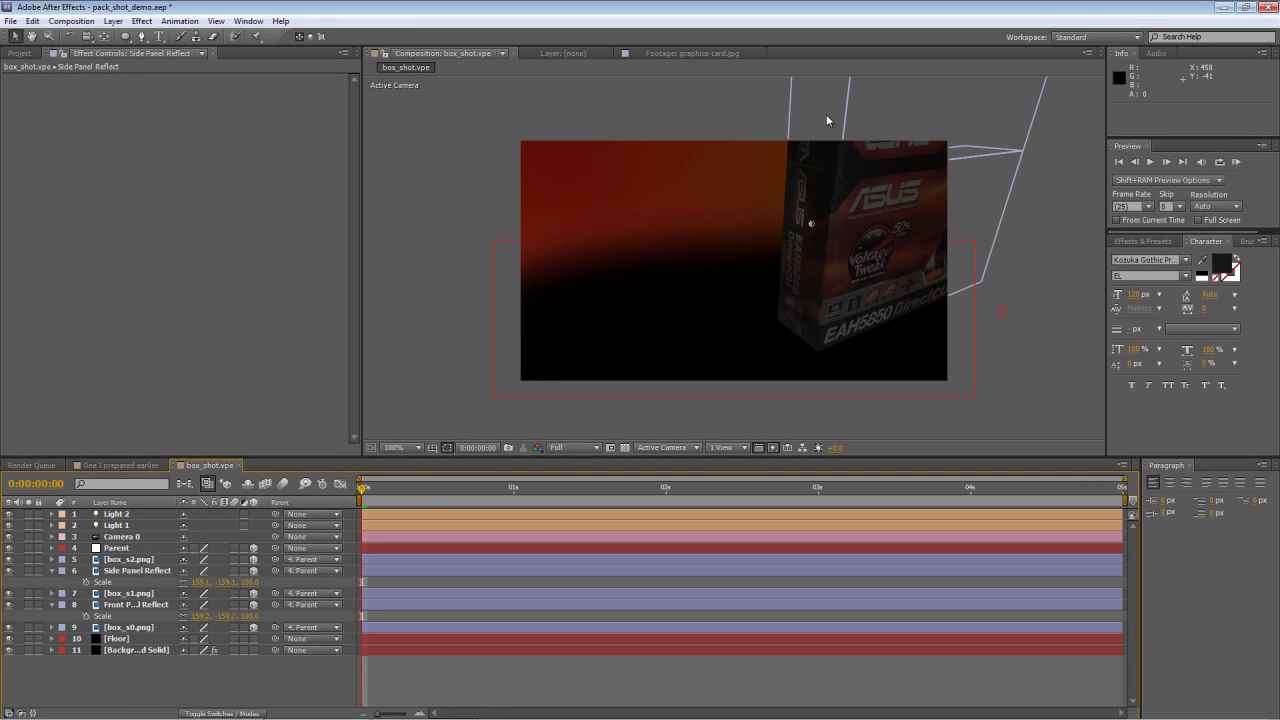
# Step: Set the Y anchor point of both Side Panel Reflect and Front Panel Reflect to 2812 so the reflections sit below the box
pyautogui.click(834, 153)
pyautogui.click(866, 156)
pyautogui.click(812, 195)
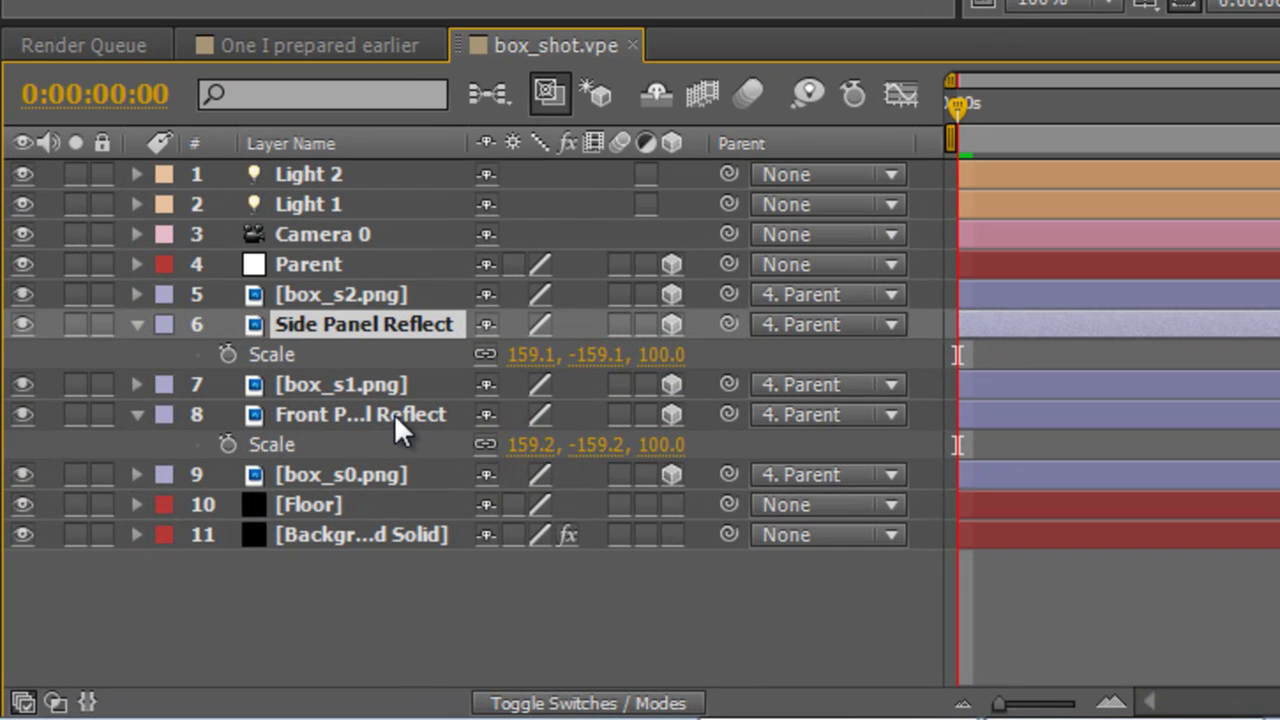
pyautogui.keyDown('ctrl'); pyautogui.click(394, 413); pyautogui.keyUp('ctrl')
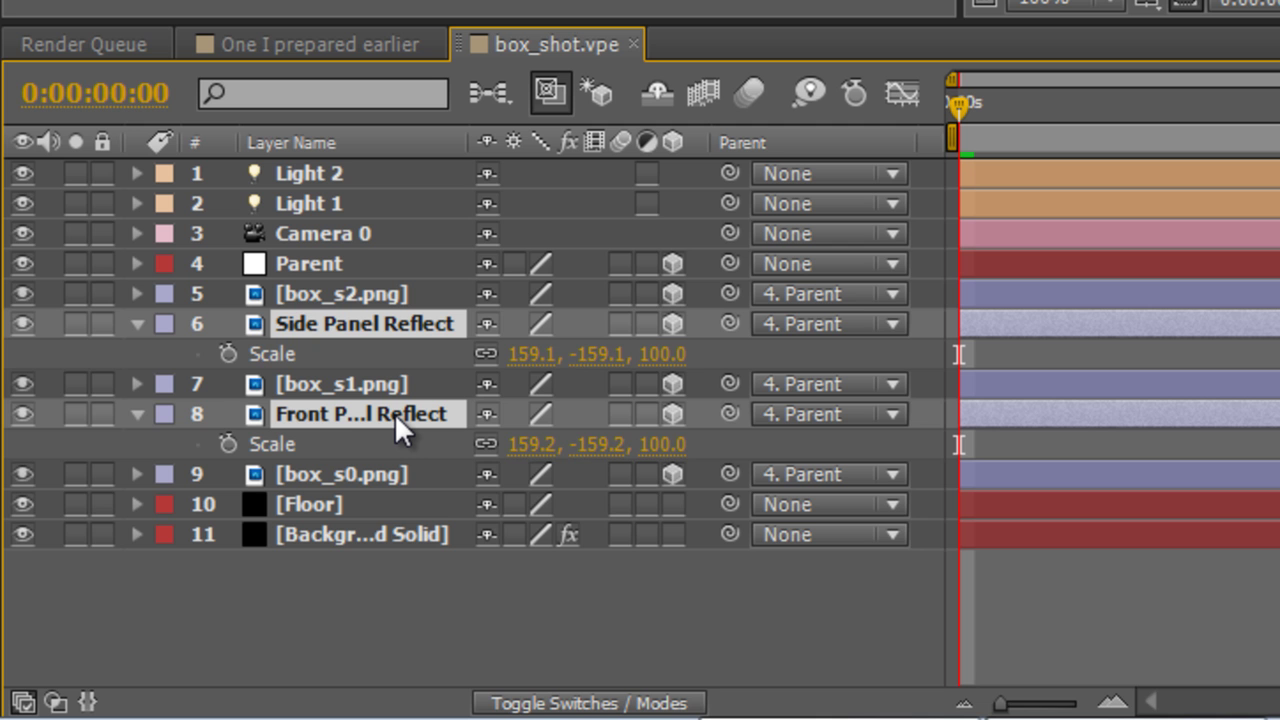
pyautogui.press('a')
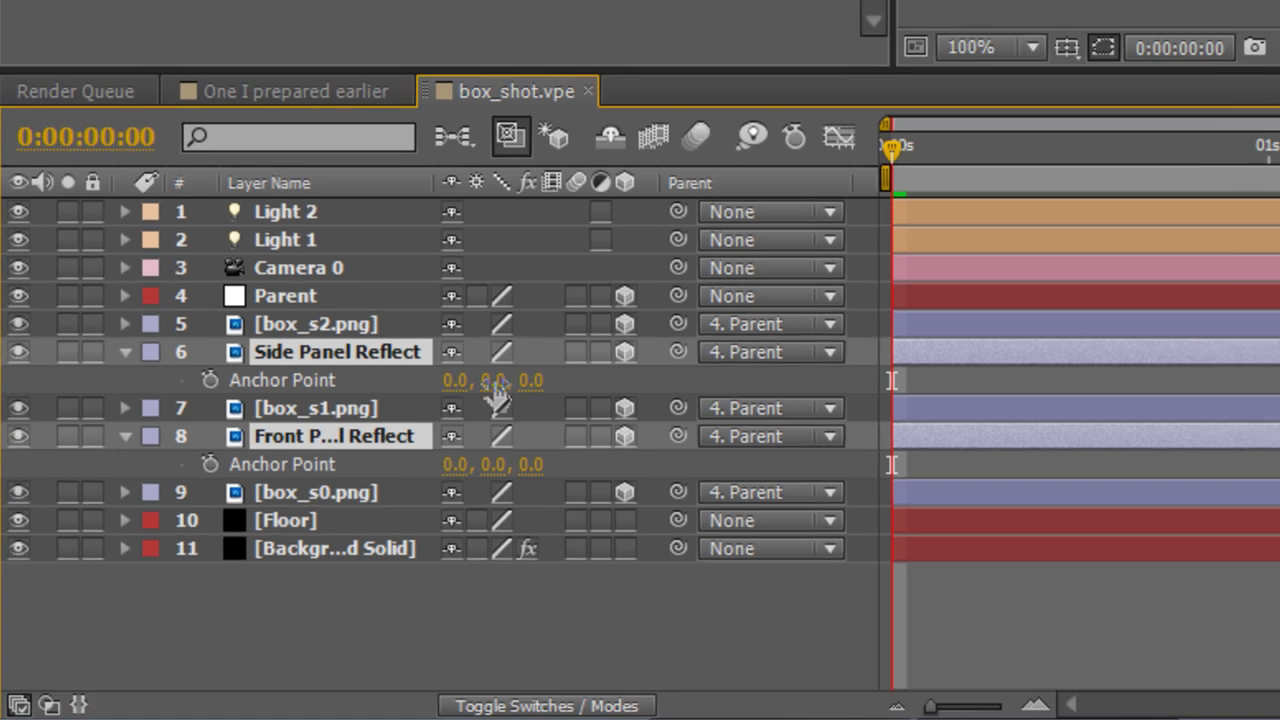
pyautogui.moveTo(531, 355); pyautogui.dragTo(893, 403)
pyautogui.moveTo(330, 604); pyautogui.dragTo(398, 605)
pyautogui.moveTo(183, 628); pyautogui.dragTo(350, 603)
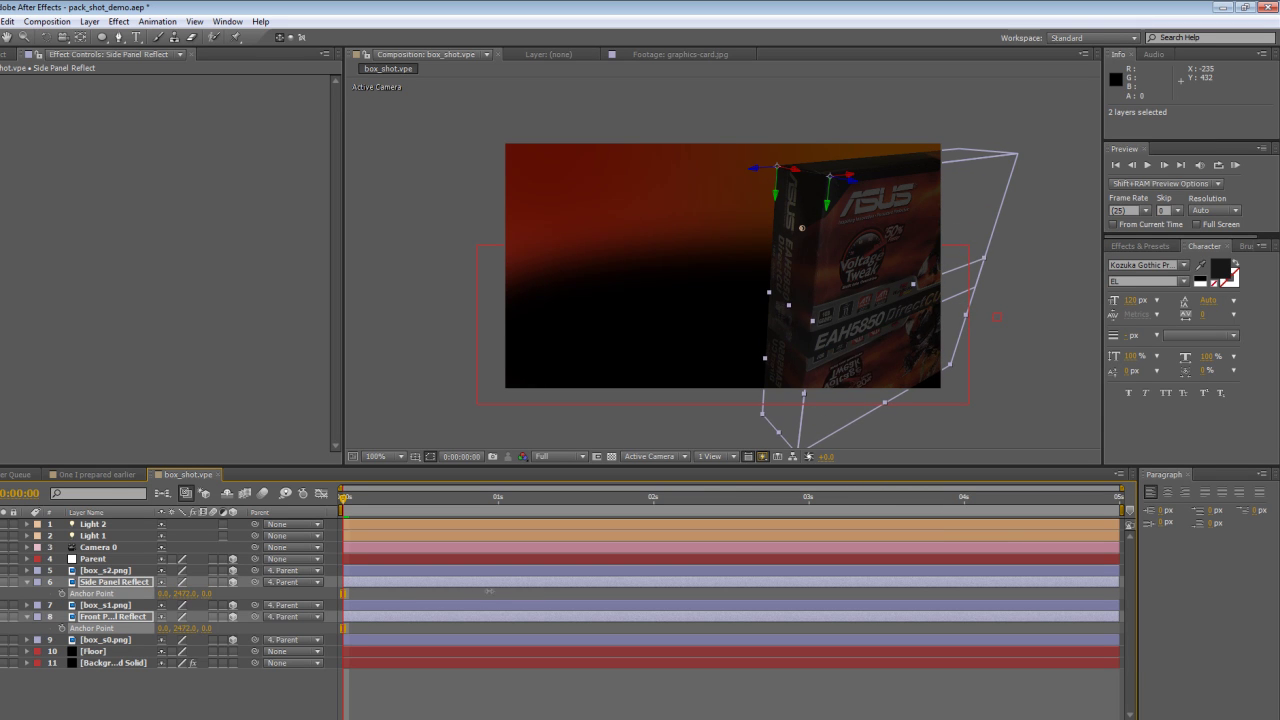
pyautogui.moveTo(182, 598); pyautogui.dragTo(433, 579)
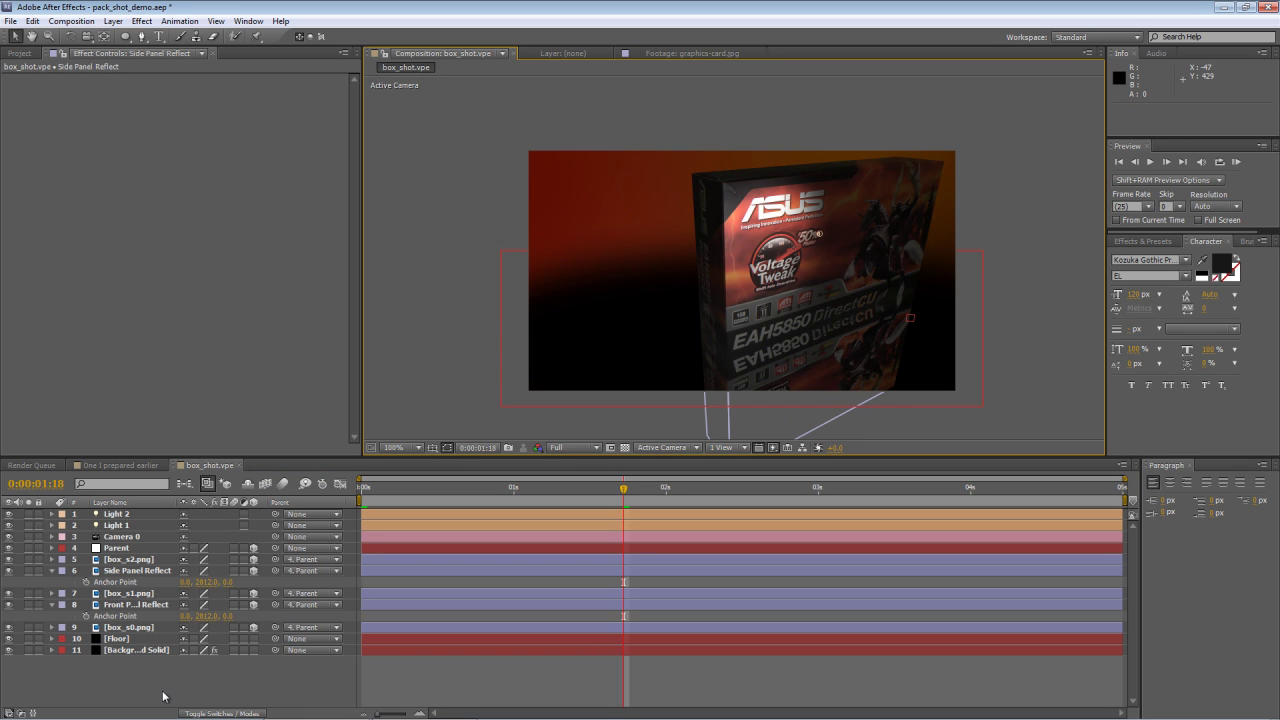
# Step: Lower the opacity of the Front Panel Reflect and Side Panel Reflect layers to 33%
pyautogui.click(140, 605)
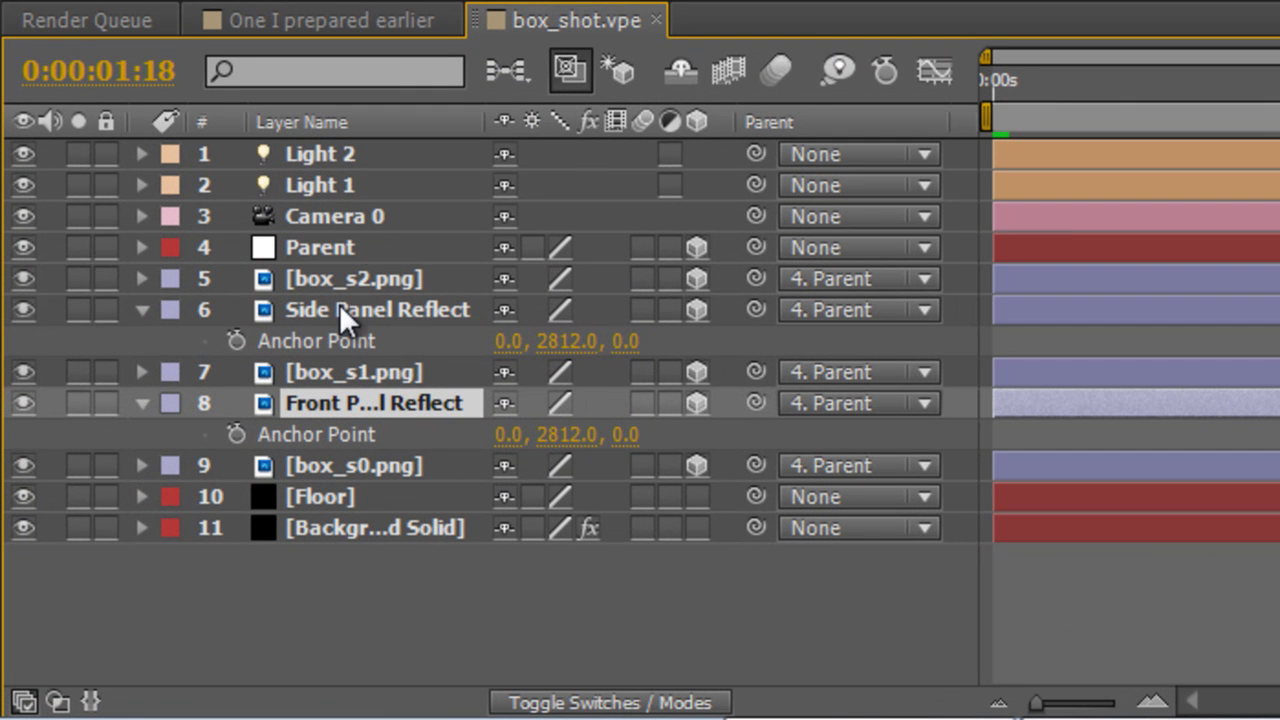
pyautogui.click(399, 305)
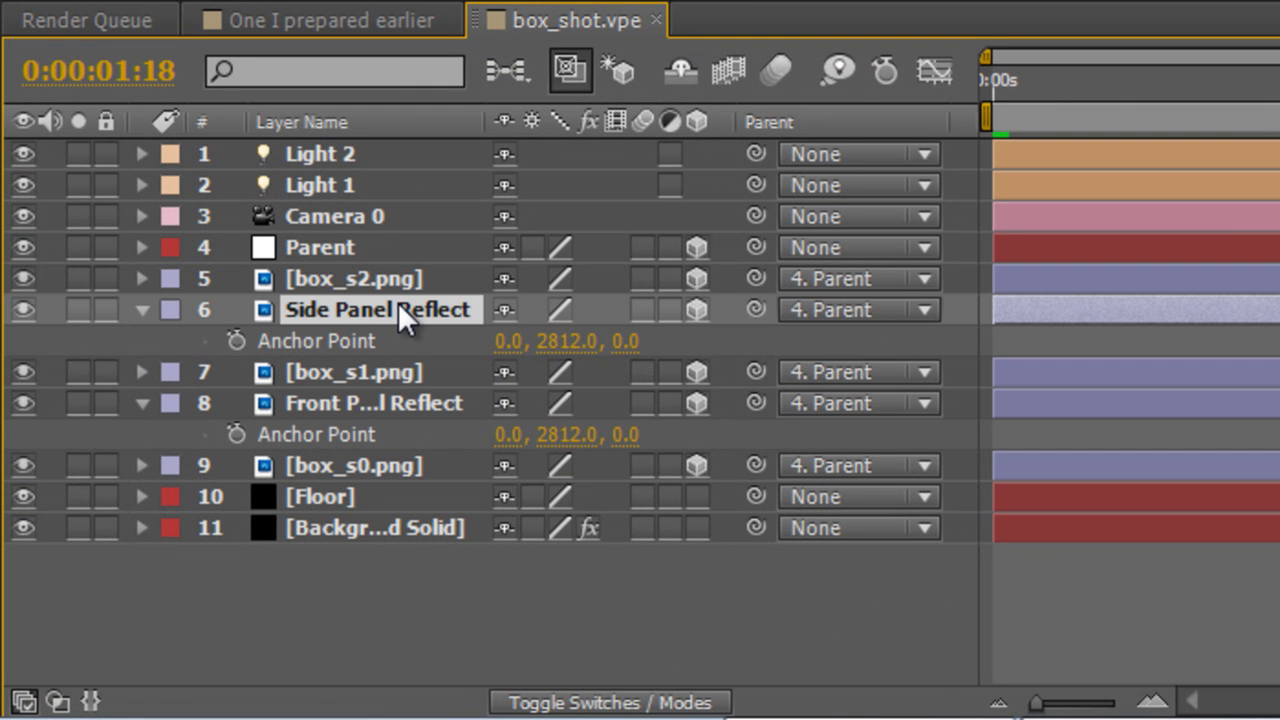
pyautogui.press('t')
pyautogui.moveTo(355, 466); pyautogui.dragTo(333, 464)
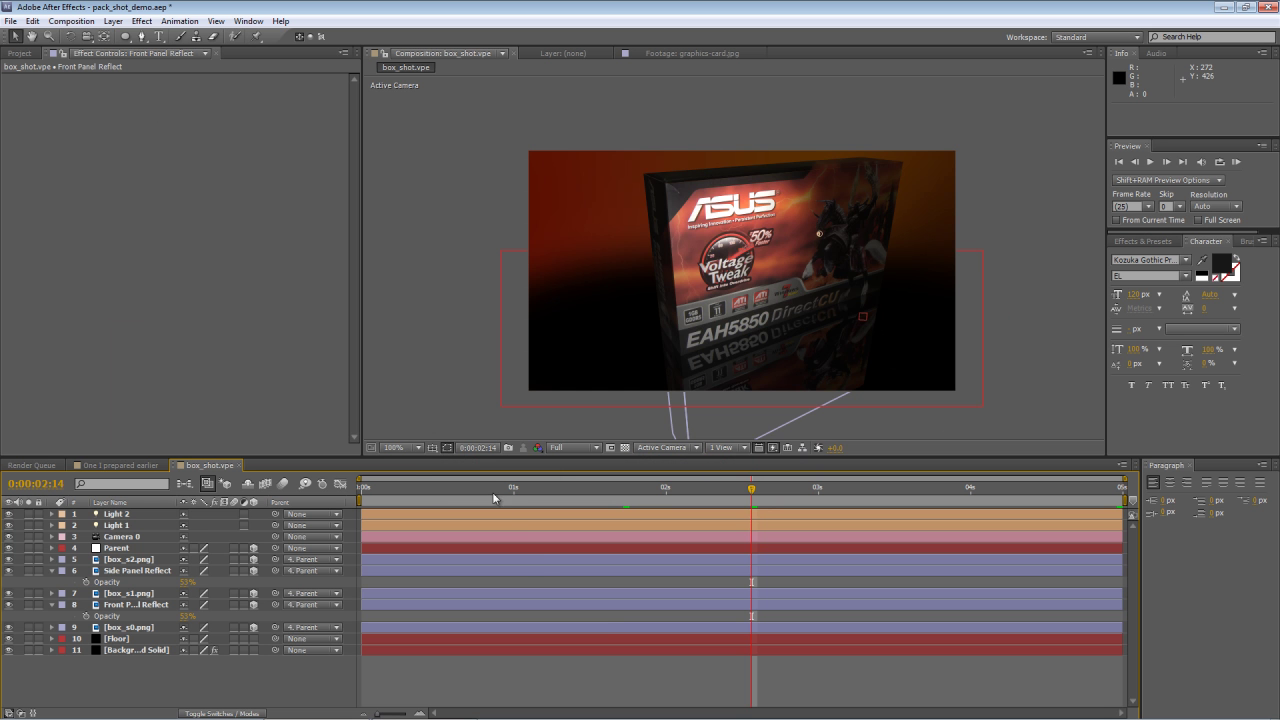
# Step: At 0:00:01:16, find the choke effects and apply Simple Choker to the front panel layer box_s1.png
pyautogui.moveTo(492, 497); pyautogui.dragTo(611, 492)
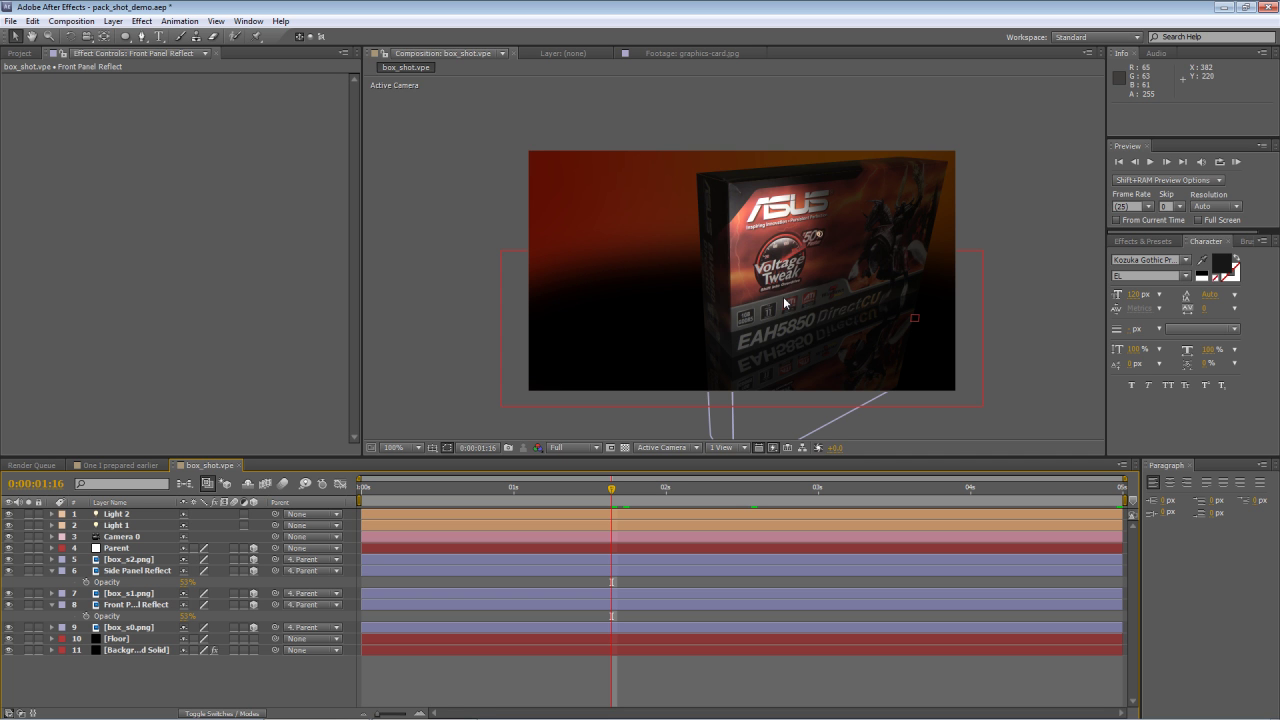
pyautogui.scroll(4, 746, 137)
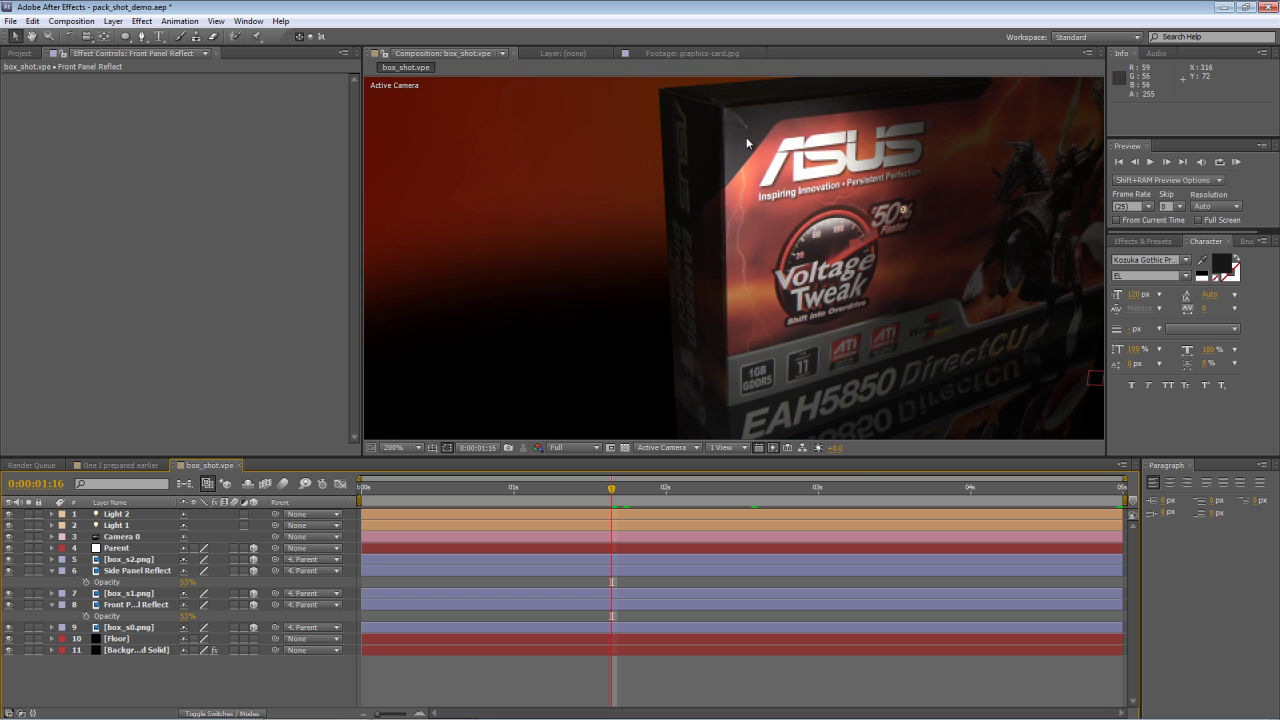
pyautogui.moveTo(1050, 211); pyautogui.dragTo(985, 421)
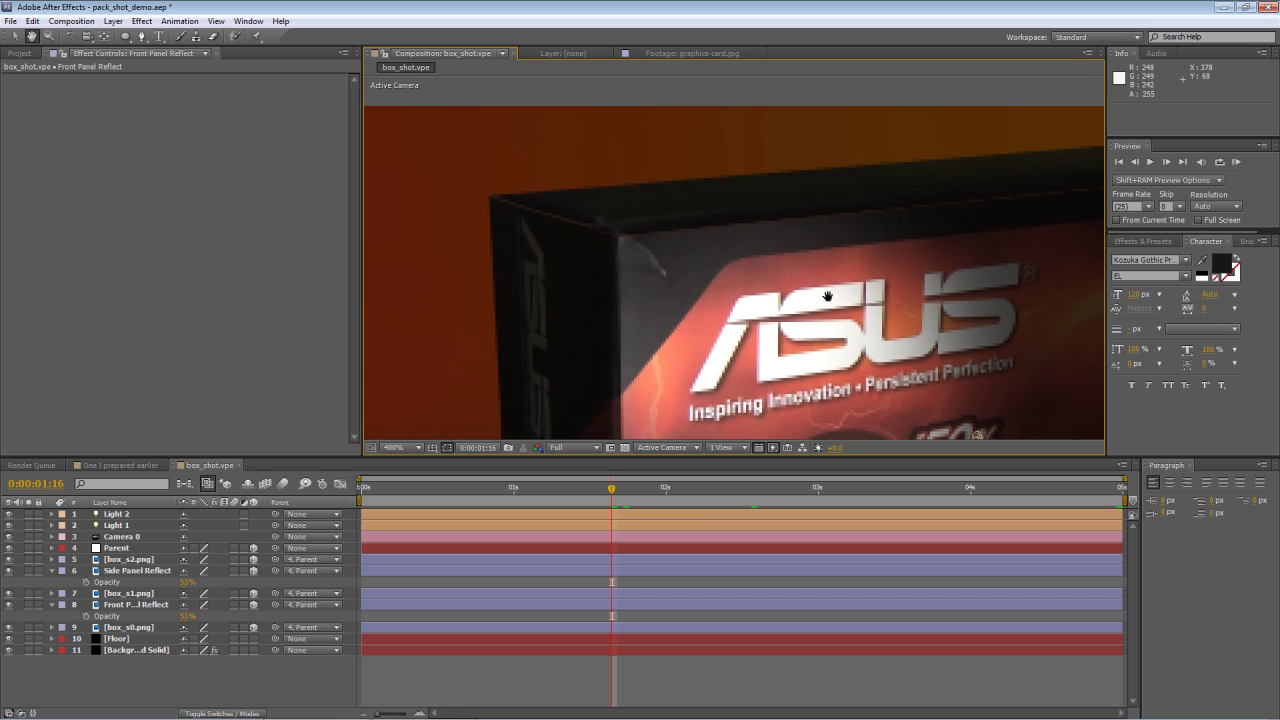
pyautogui.scroll(2, 600, 246)
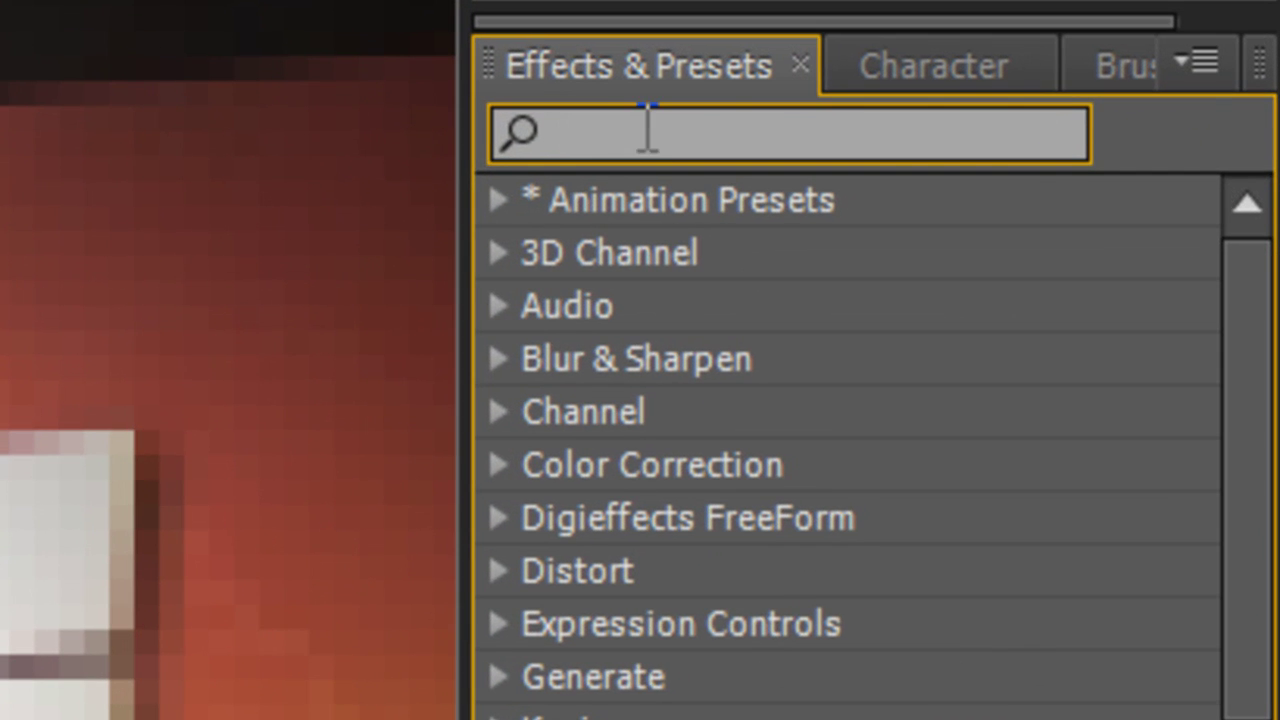
pyautogui.write('choket')
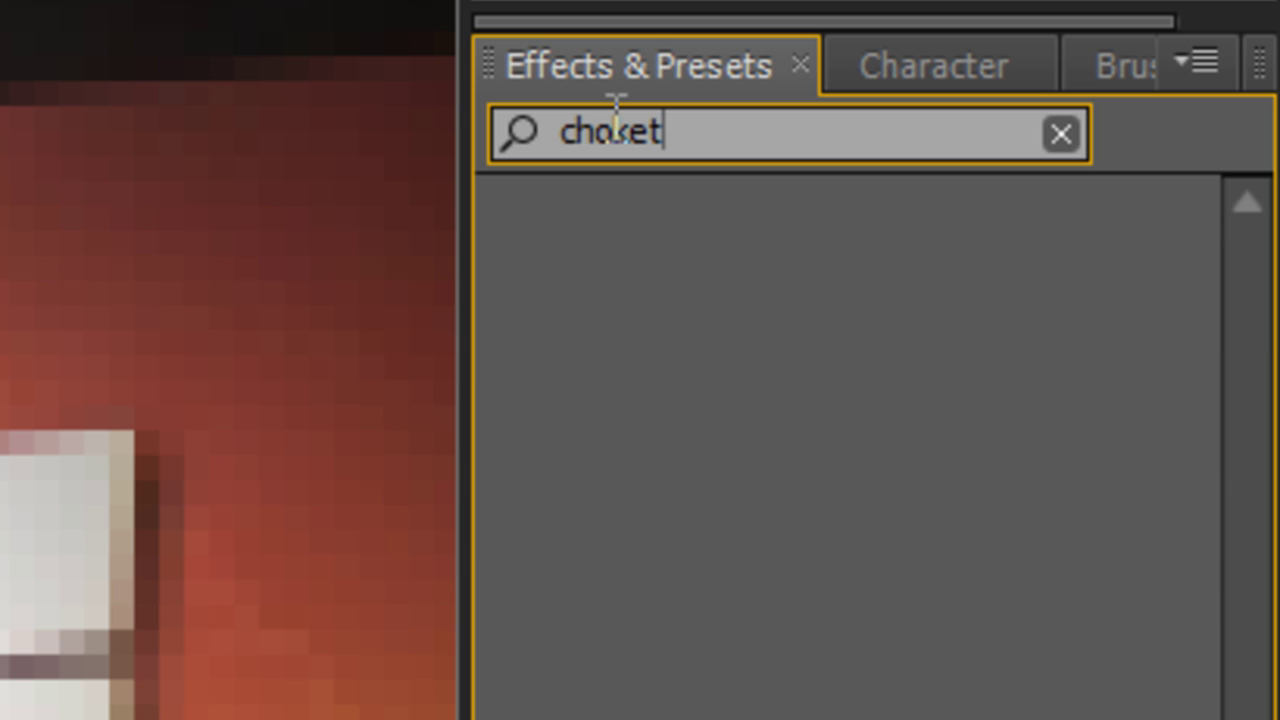
pyautogui.press('BackSpace')
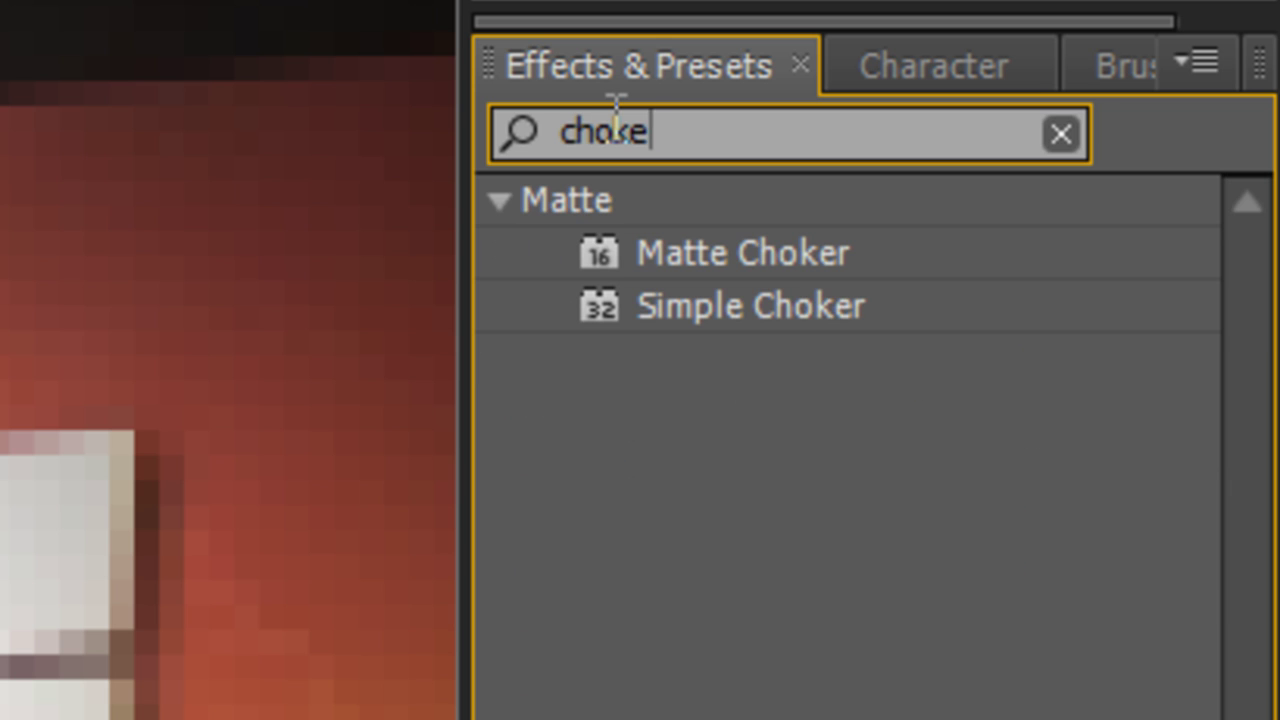
pyautogui.click(818, 310)
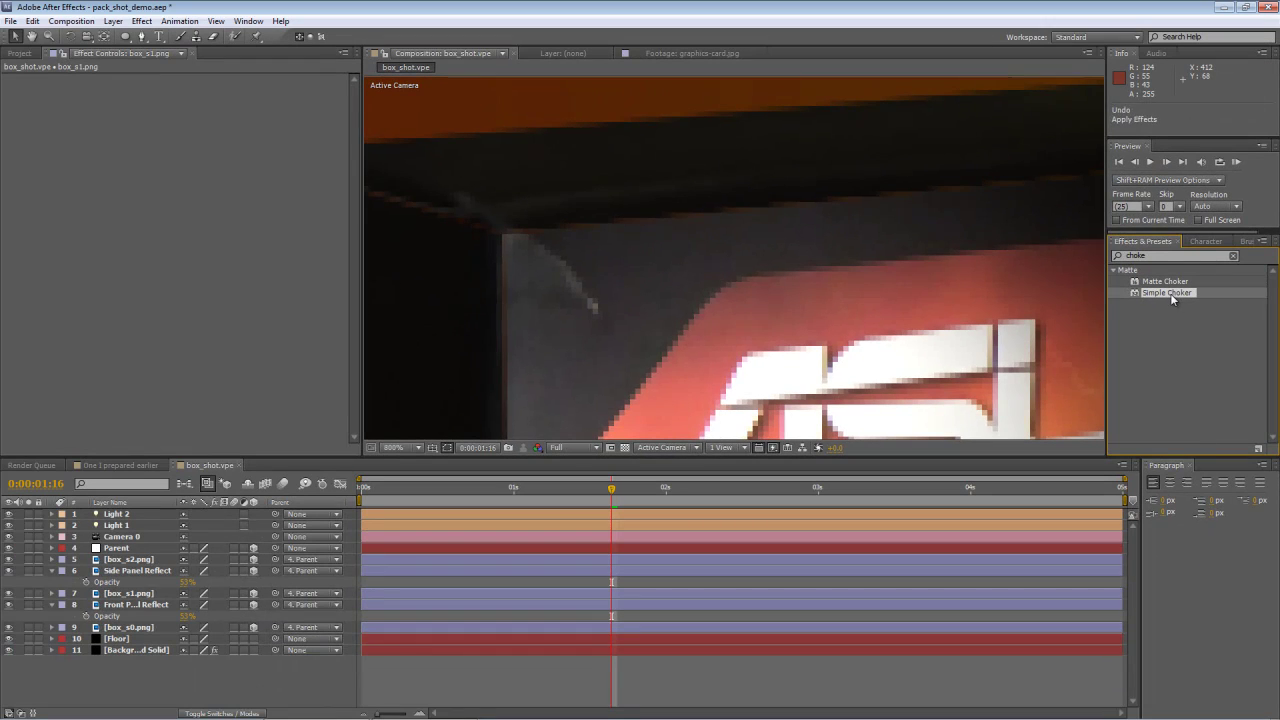
pyautogui.moveTo(1006, 382); pyautogui.dragTo(768, 241)
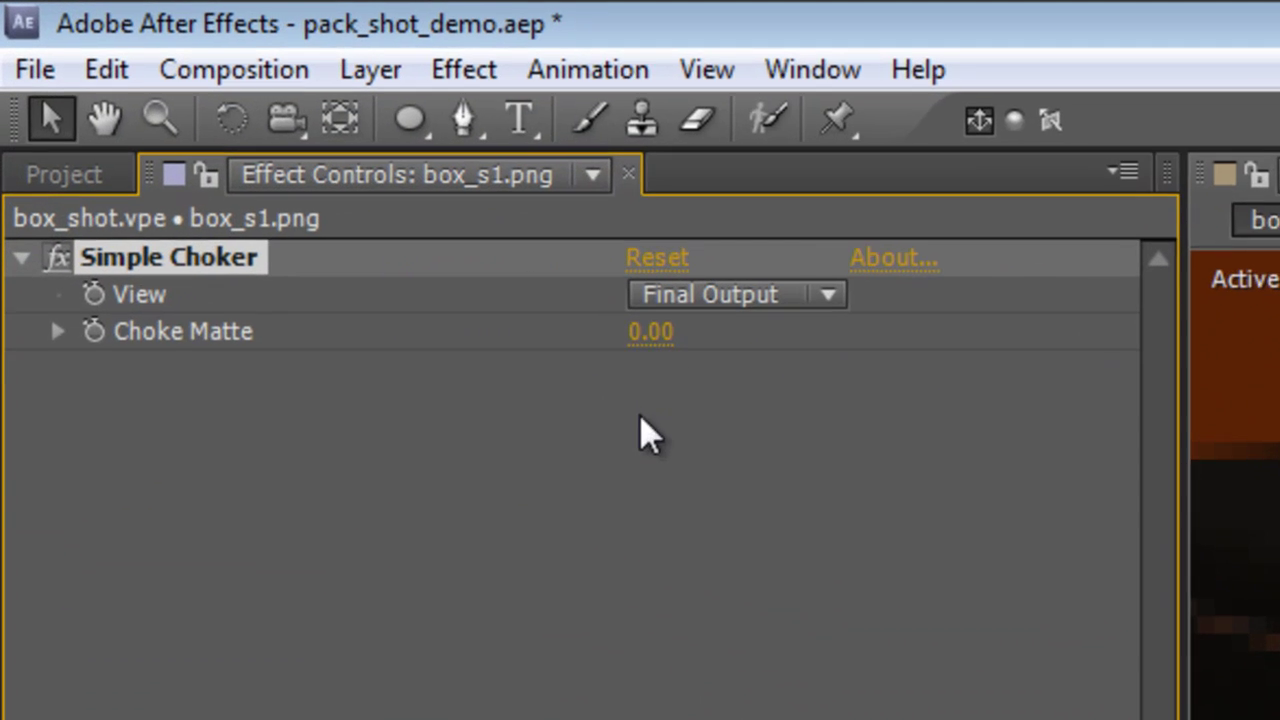
# Step: Set the Choke Matte of the Simple Choker on box_s1.png to -2.00 to close the edge seams
pyautogui.moveTo(320, 165); pyautogui.dragTo(318, 164)
pyautogui.moveTo(651, 336); pyautogui.dragTo(624, 345)
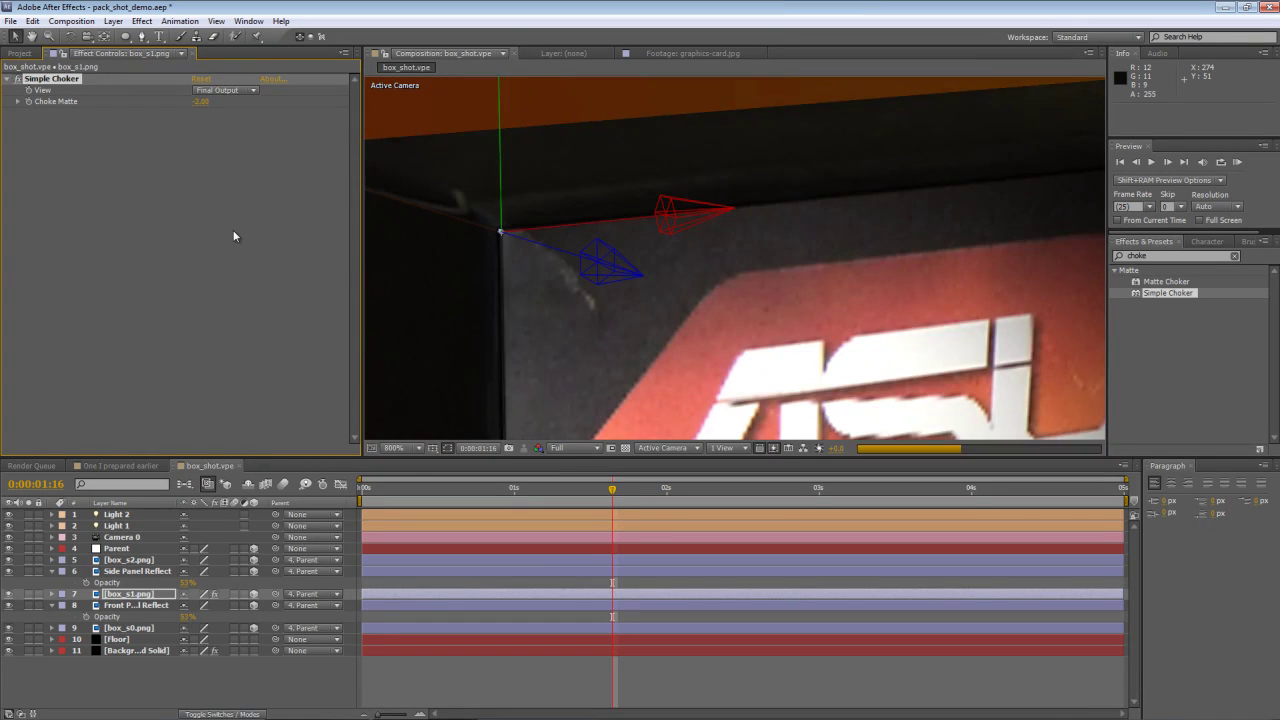
pyautogui.click(246, 234)
# Step: Copy the Simple Choker effect from box_s1.png to the box_s2.png and box_s0.png layers
pyautogui.click(76, 81)
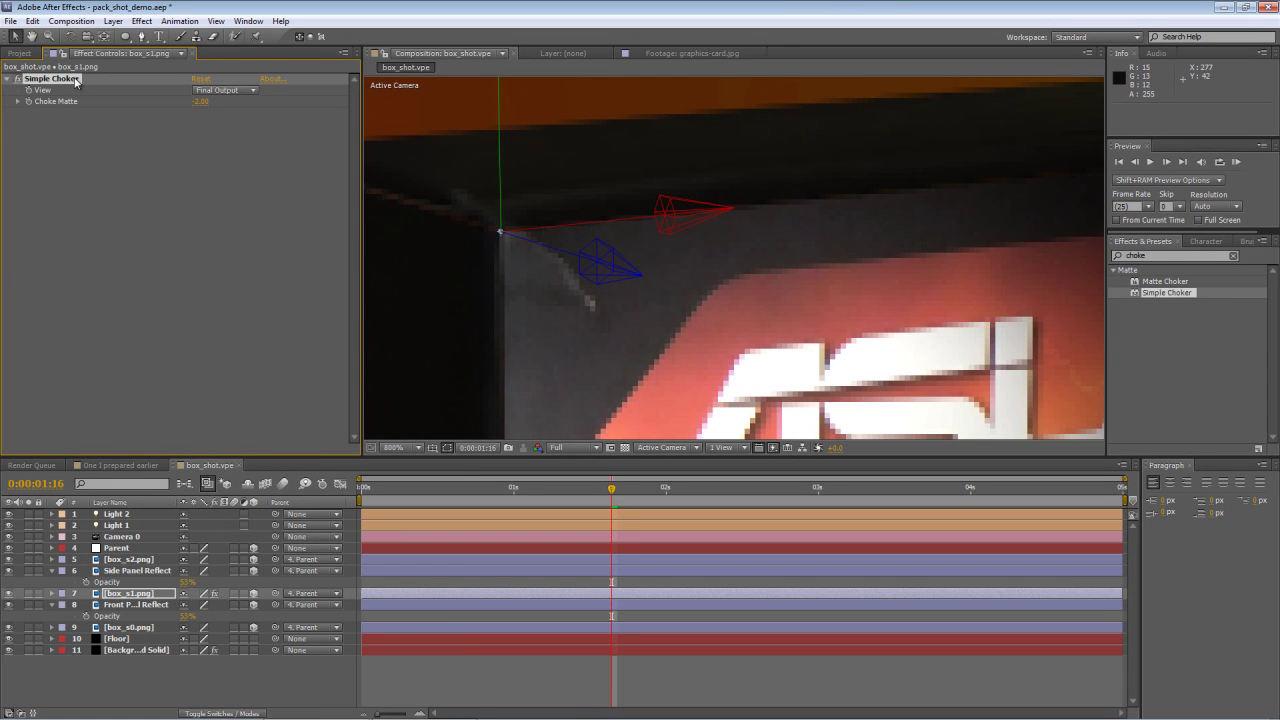
pyautogui.click(135, 565)
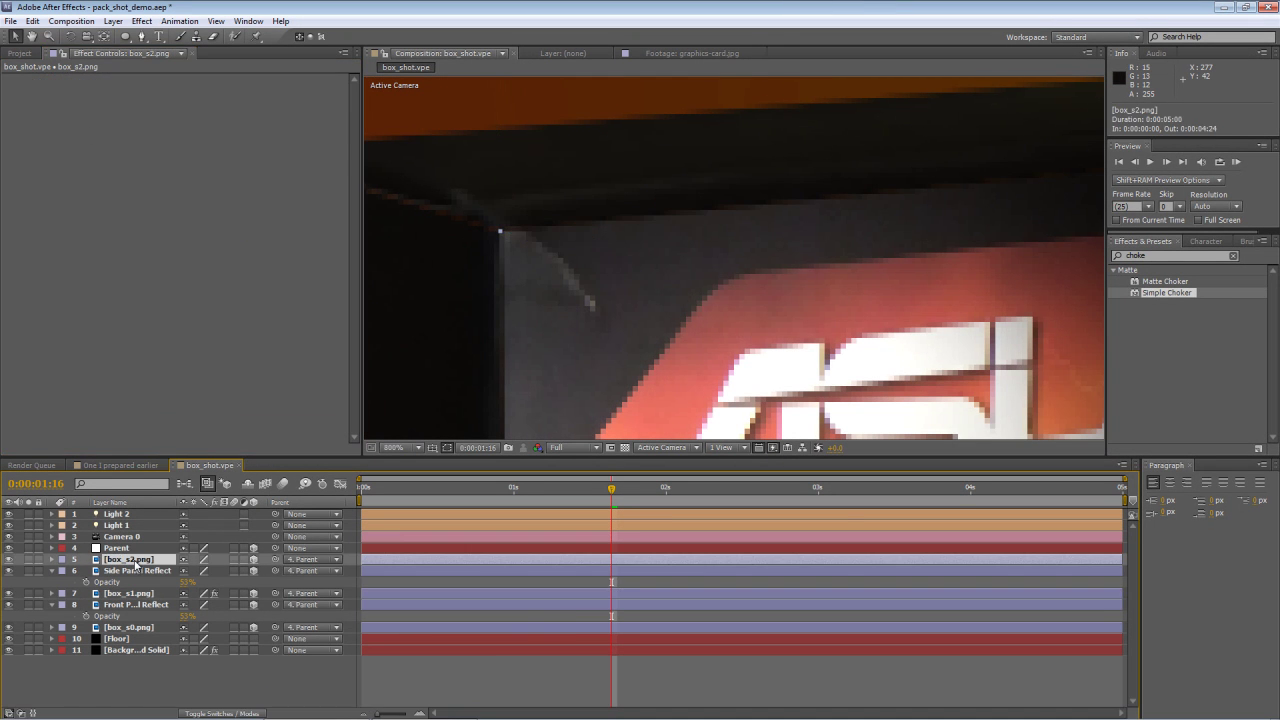
pyautogui.click(135, 630)
pyautogui.hotkey('ctrl', 'v')
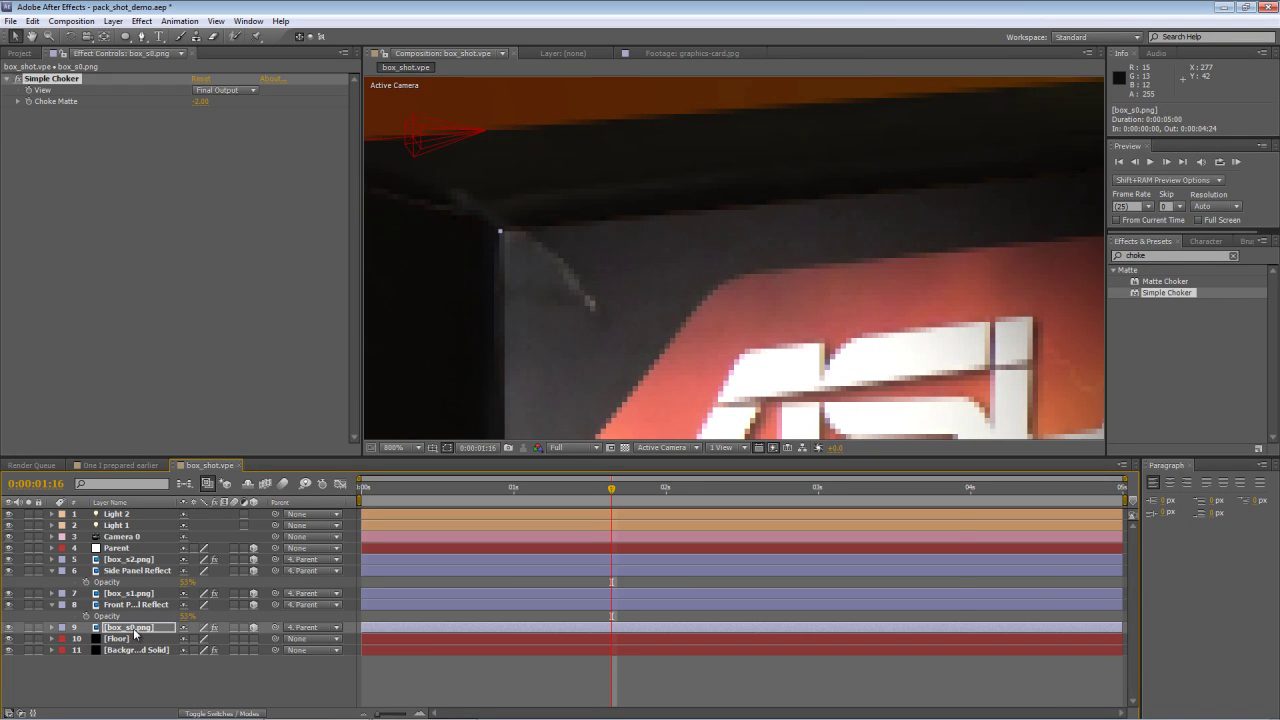